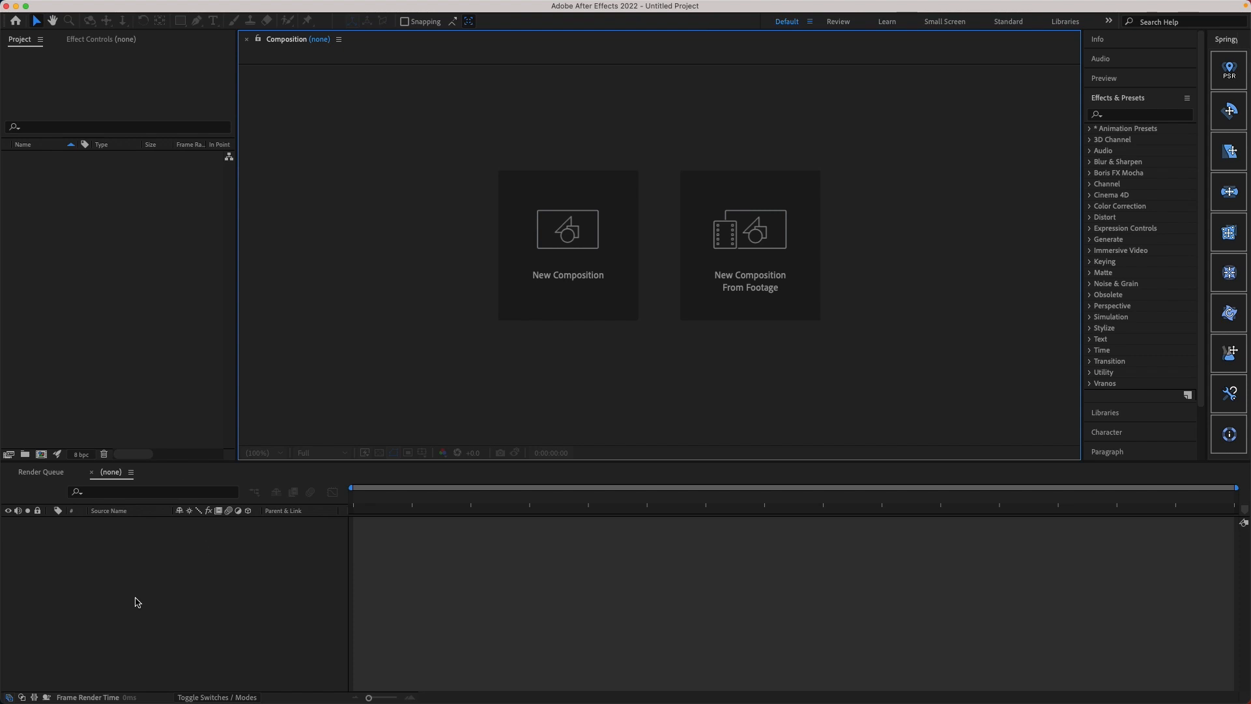
Step: Look through the Info, Audio, Preview, and Effects & Presets sections, including the list of effect categories
click(246, 602)
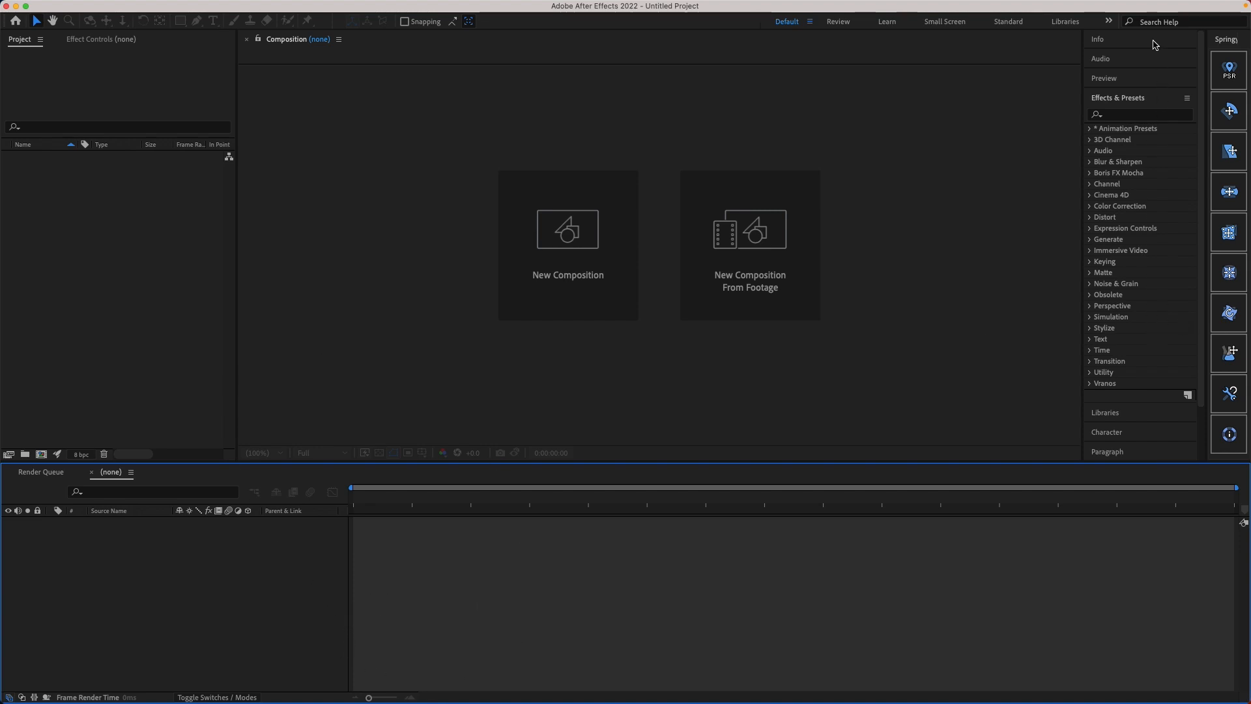
click(1165, 99)
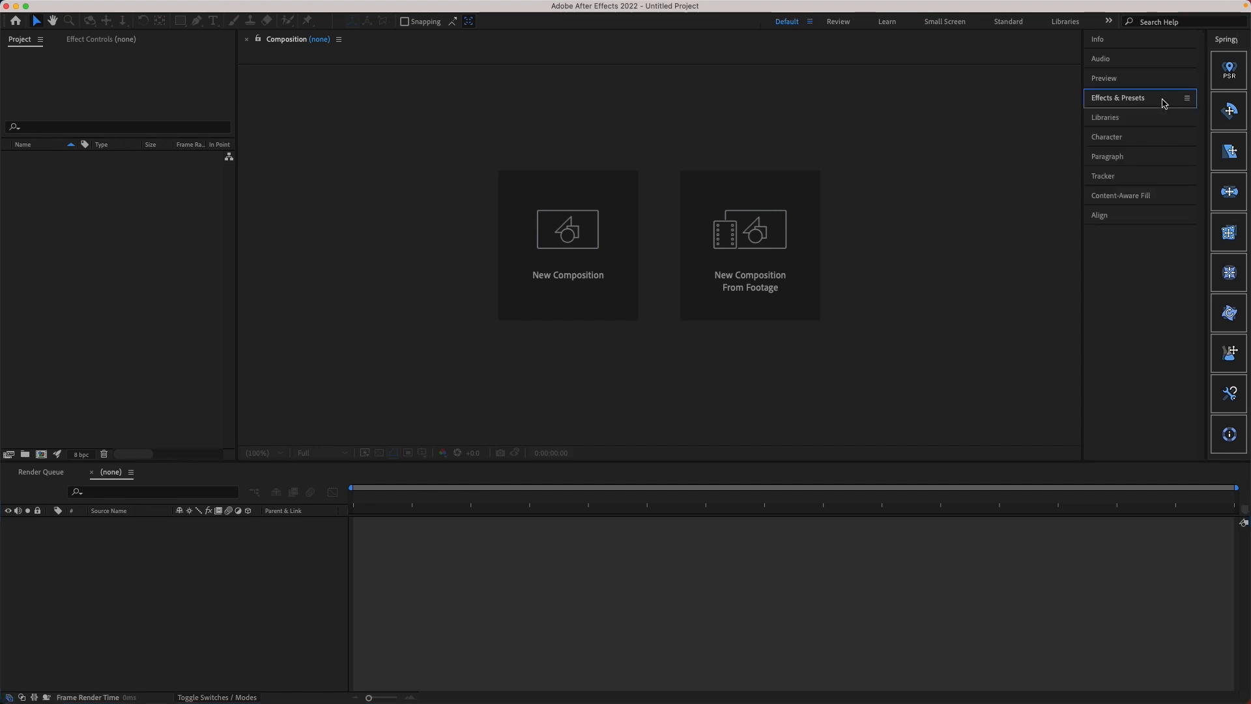
click(1145, 41)
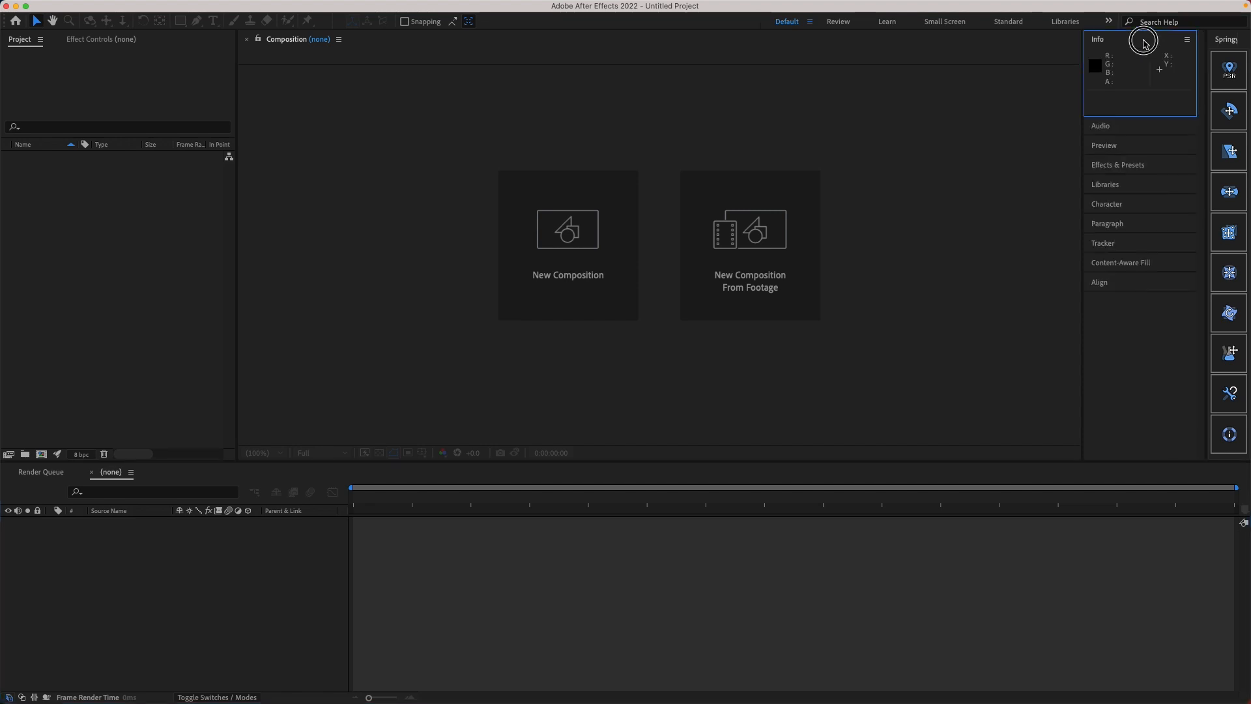
click(1132, 125)
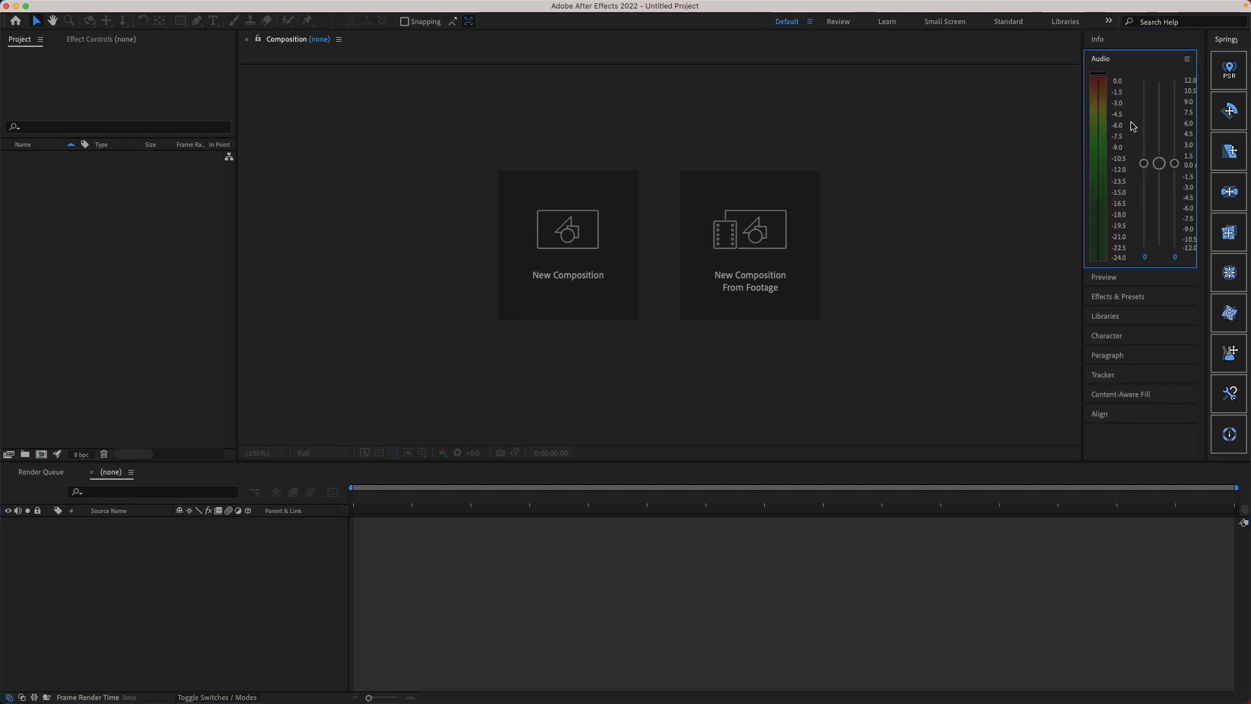
click(1129, 283)
click(1133, 84)
click(1135, 100)
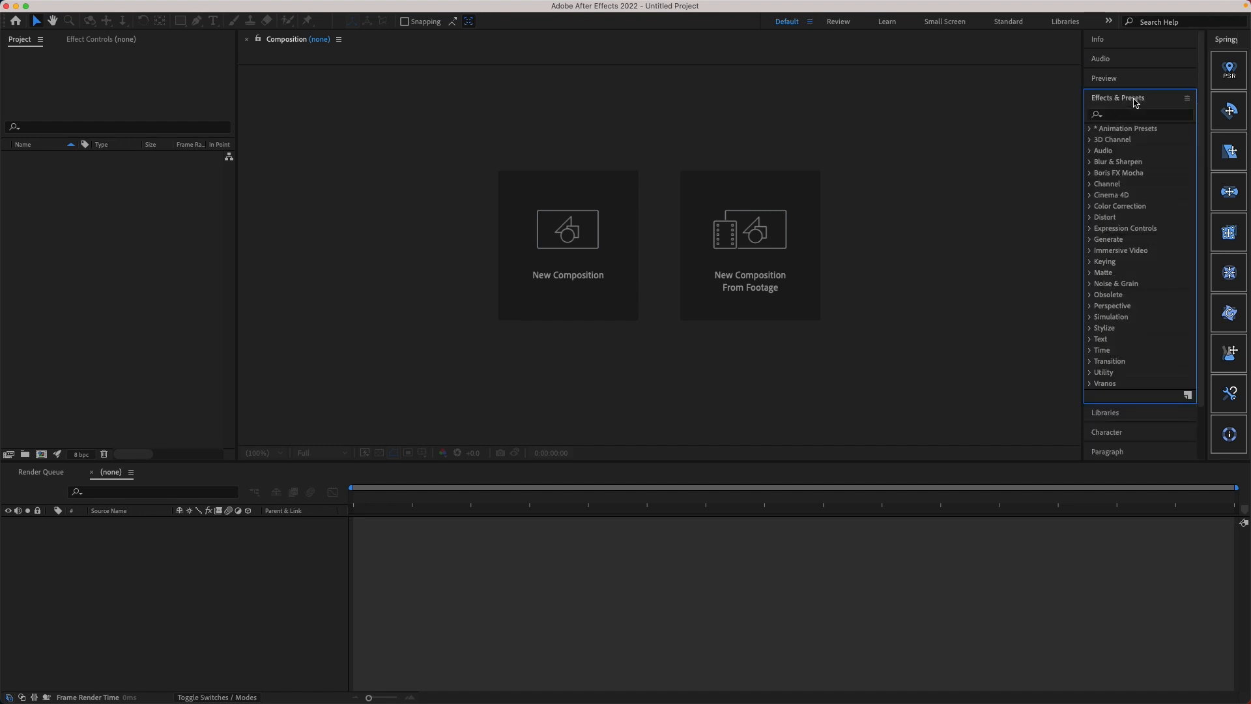
scroll(1132, 327, down, 3)
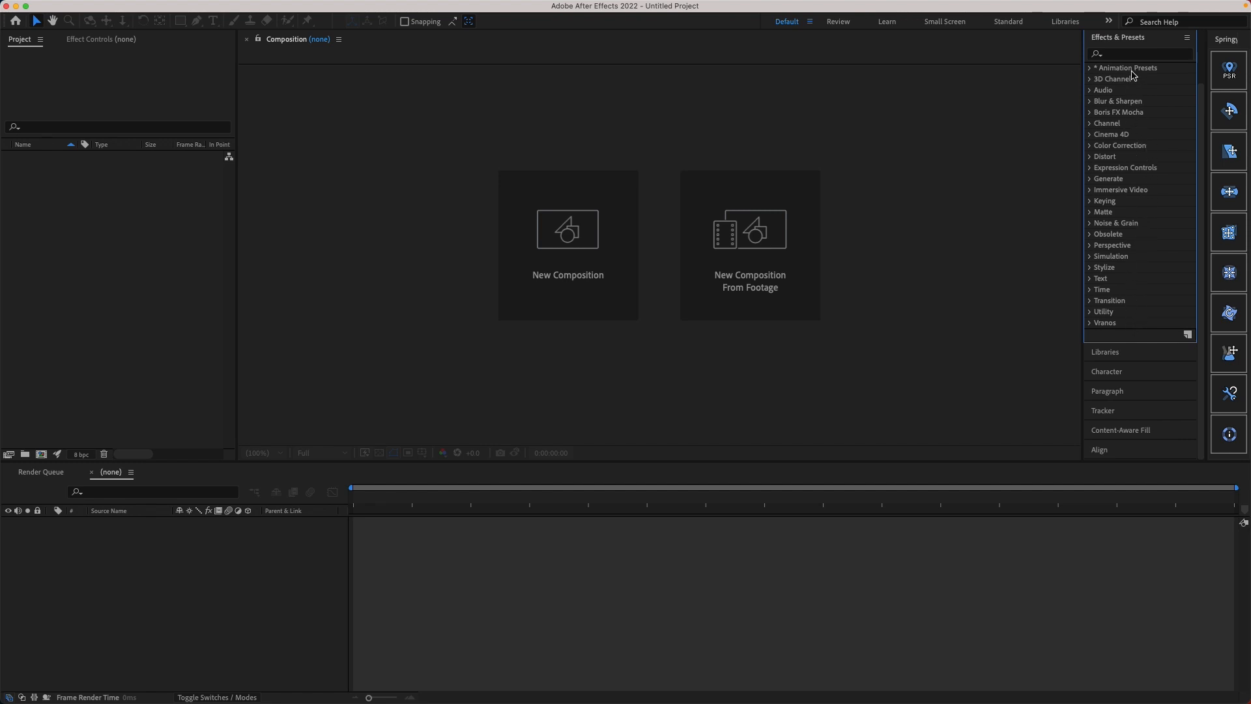
click(1148, 40)
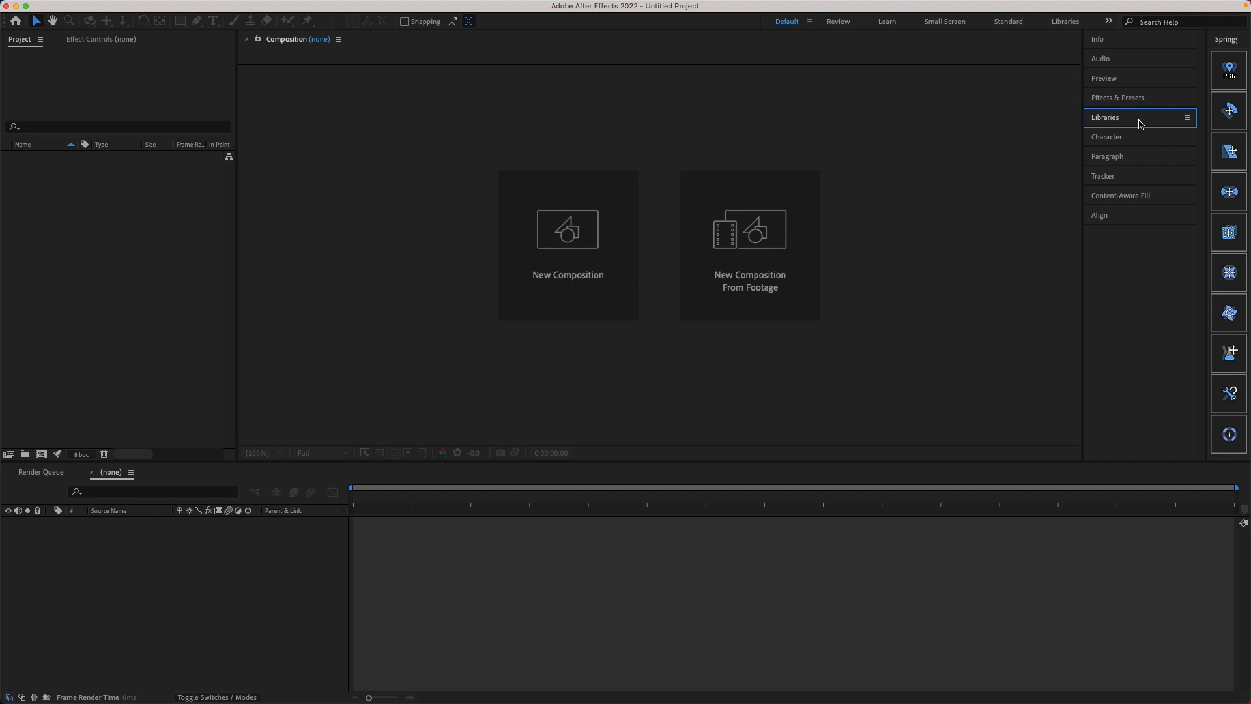
Step: Look through the Character, Paragraph, Tracker, Content-Aware Fill and Align sections, collapsing each one again
click(1137, 137)
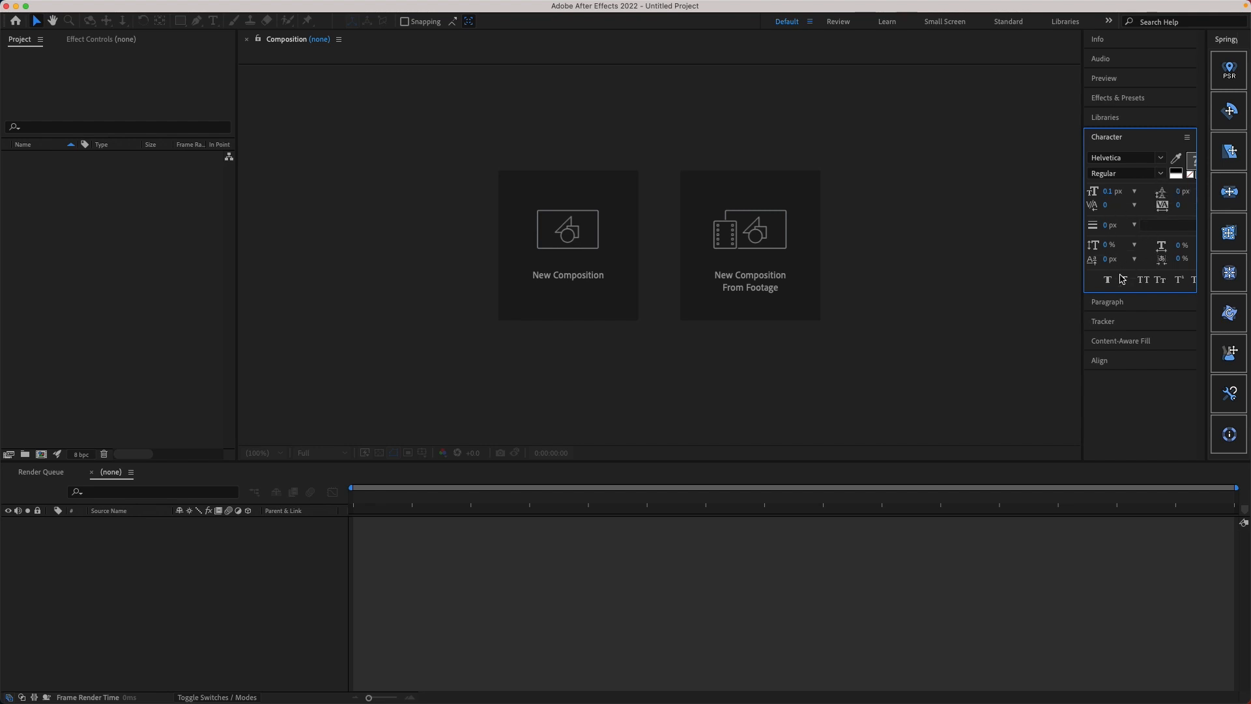
click(1157, 139)
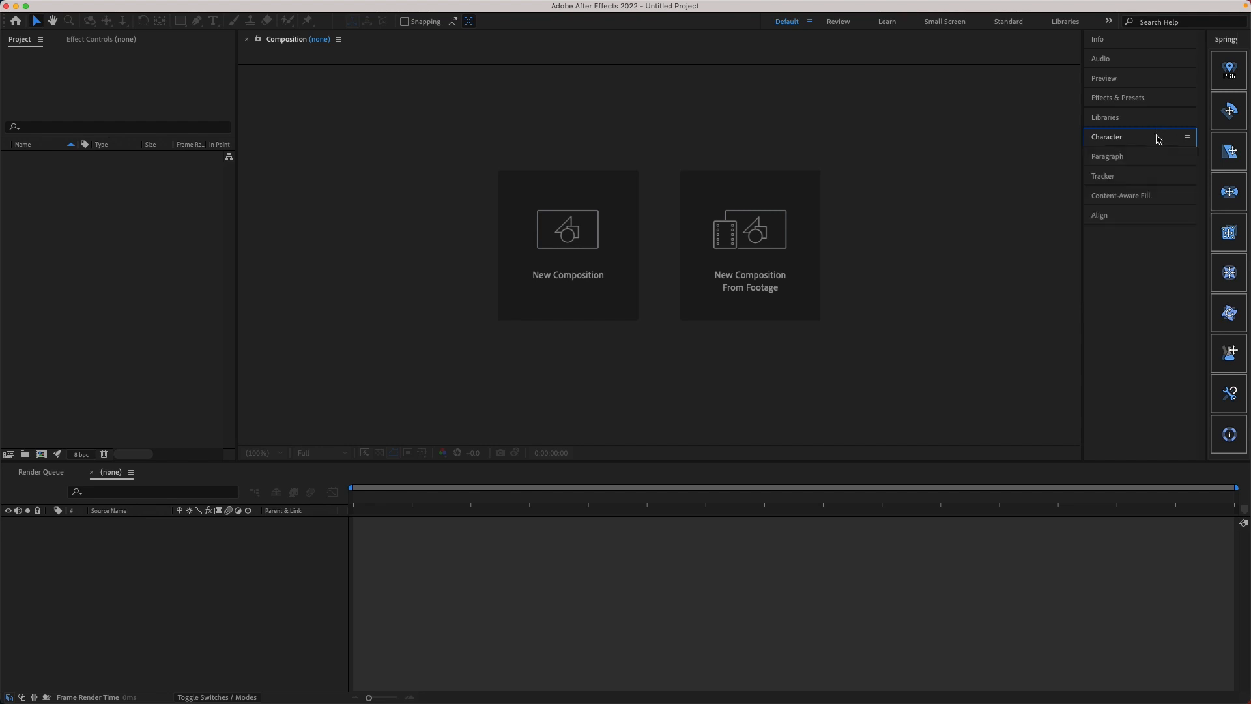
click(1131, 158)
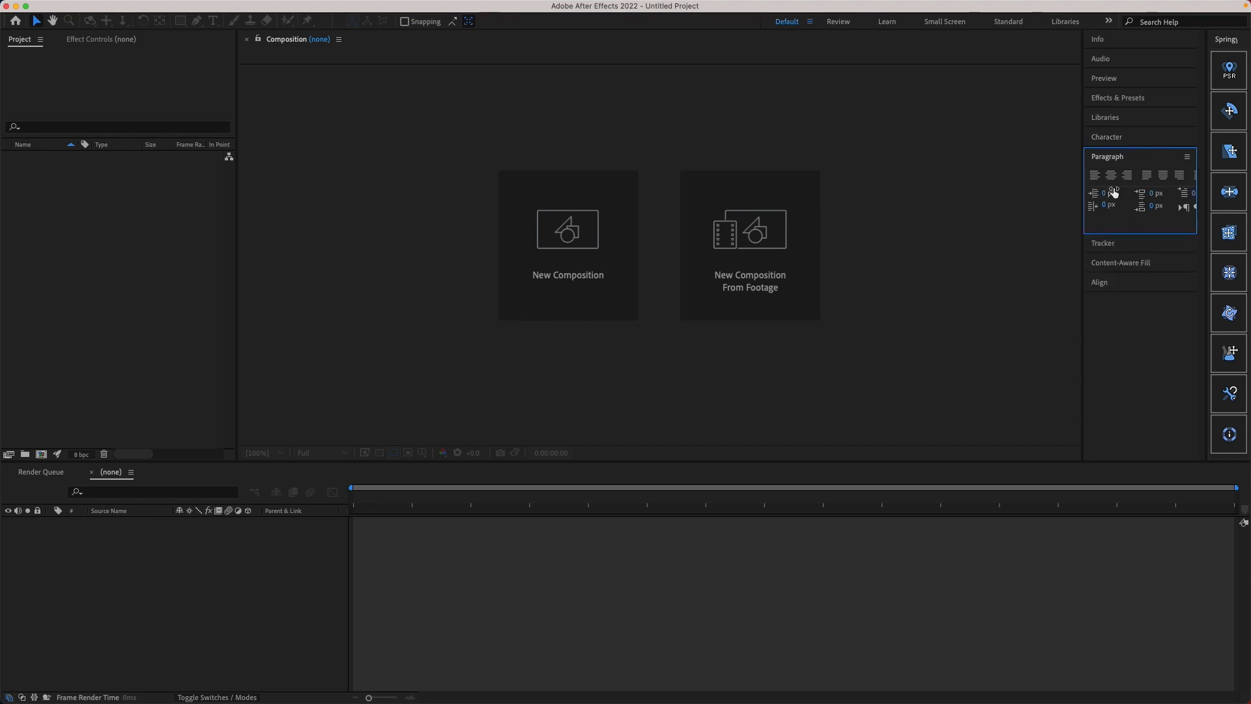
click(1139, 159)
click(1145, 178)
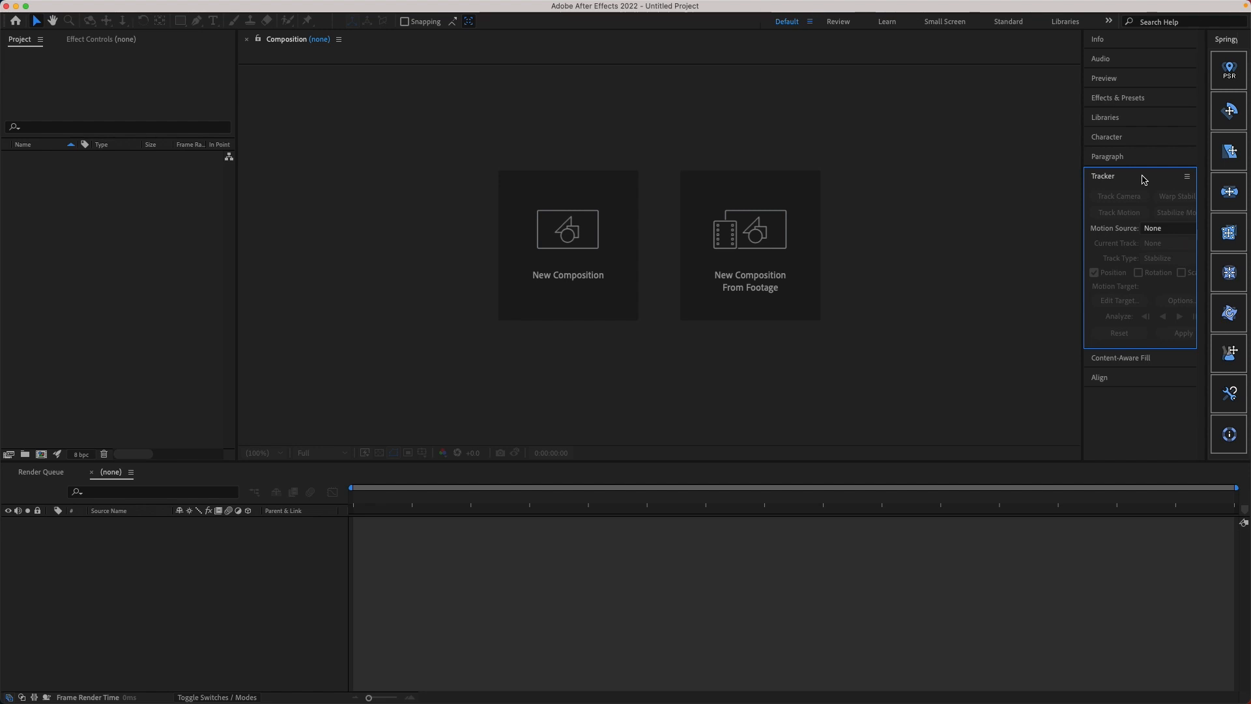
click(1145, 179)
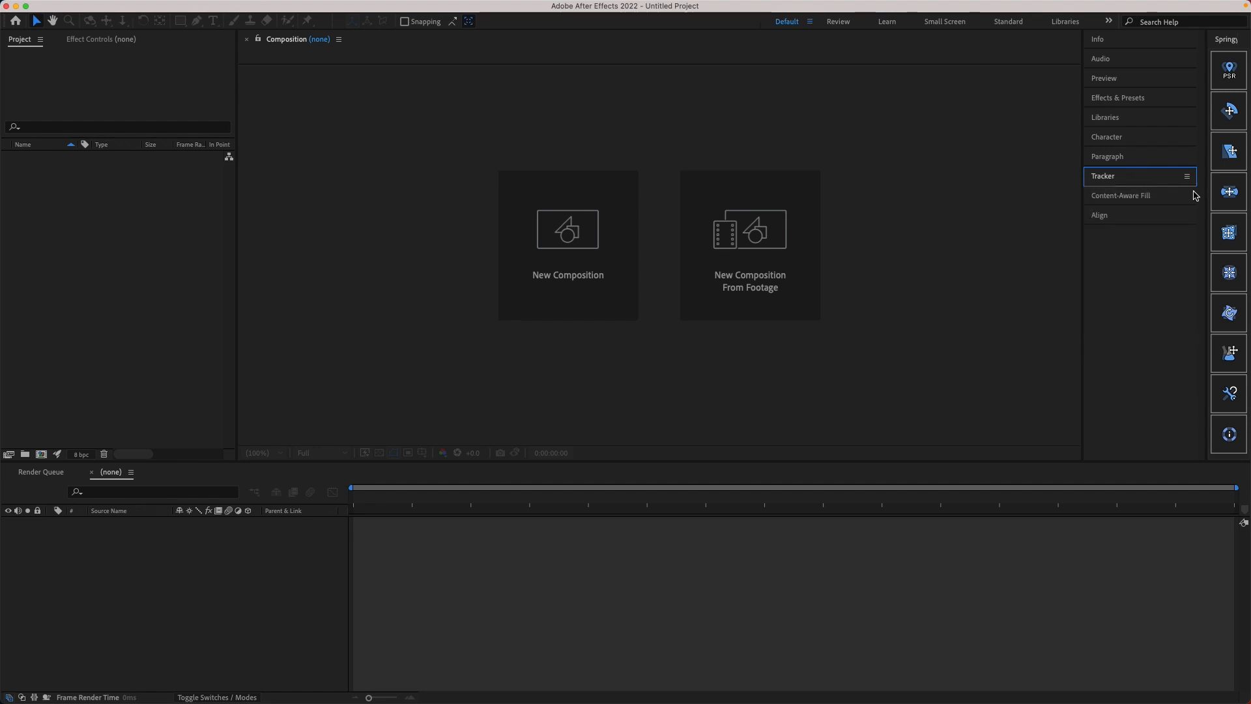
click(1165, 200)
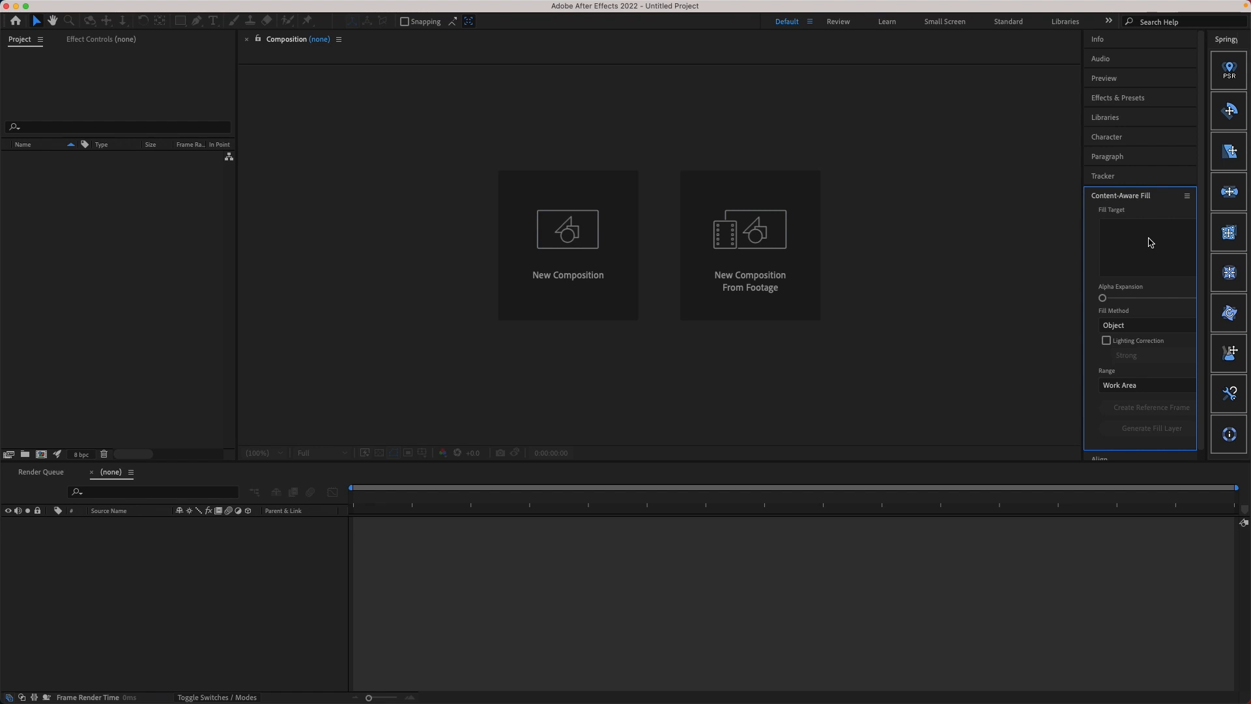
click(1160, 202)
click(1131, 217)
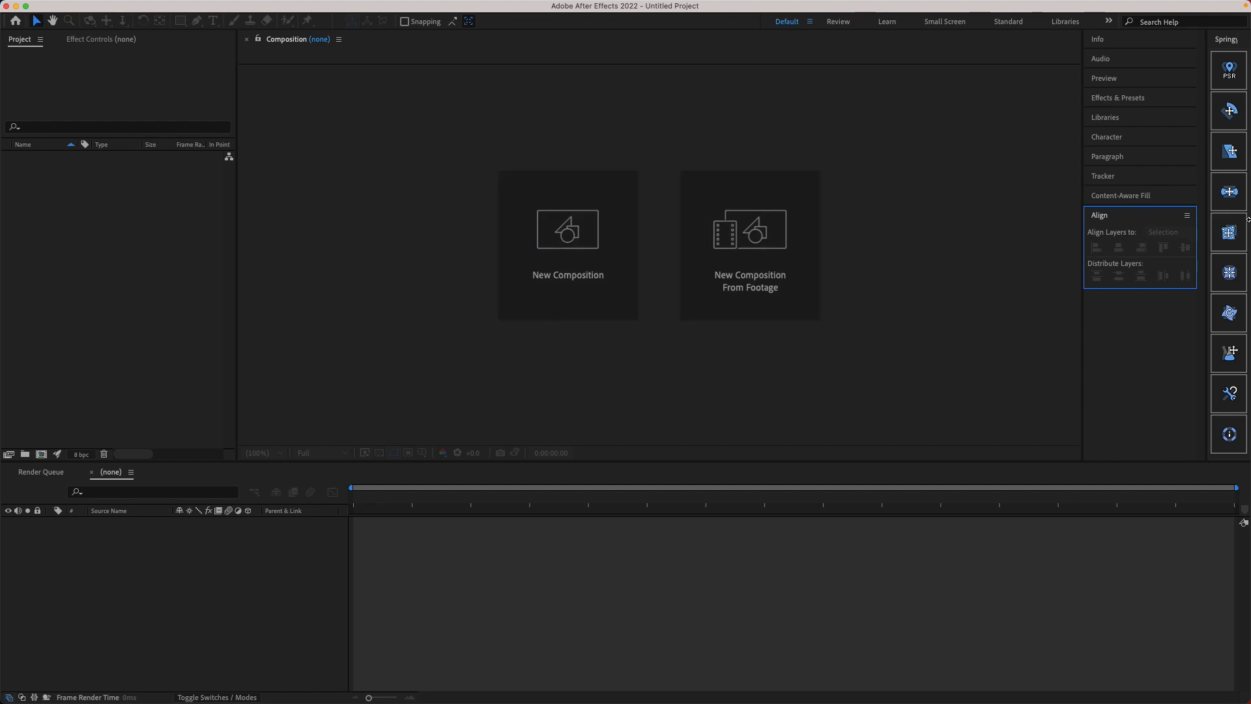
click(1141, 216)
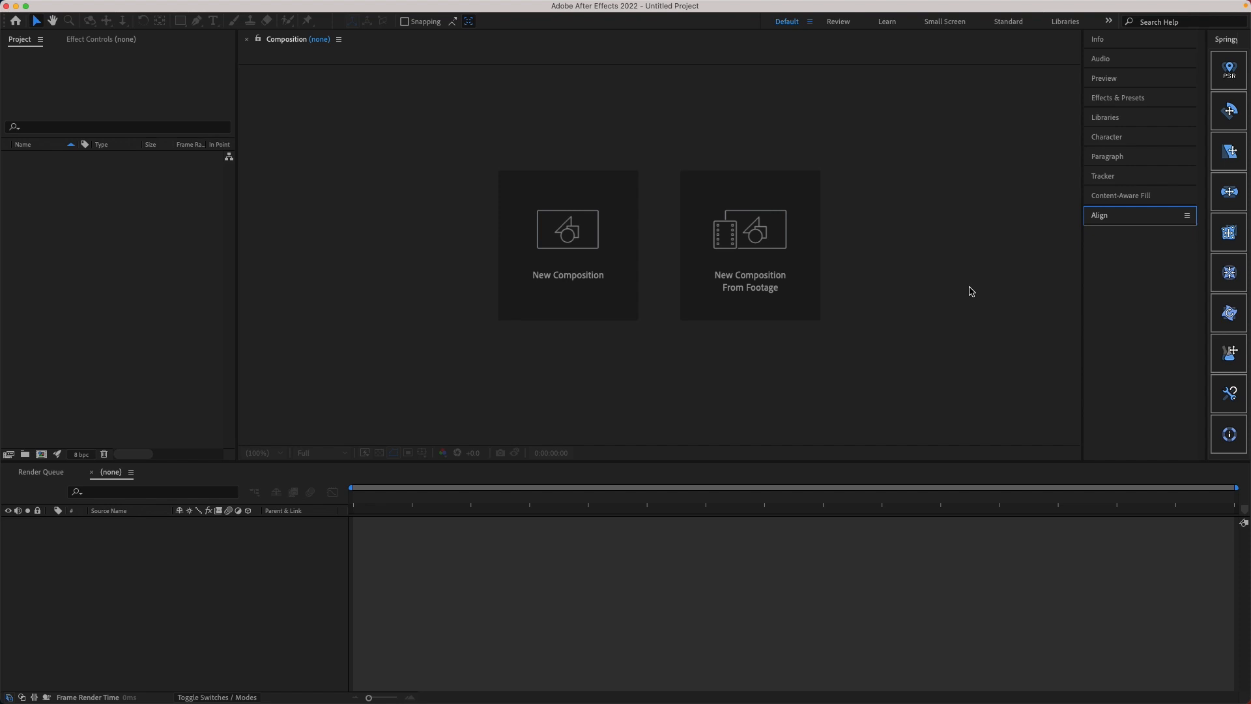
Step: Start a new composition in the empty project and set its height to 1080 px
click(154, 340)
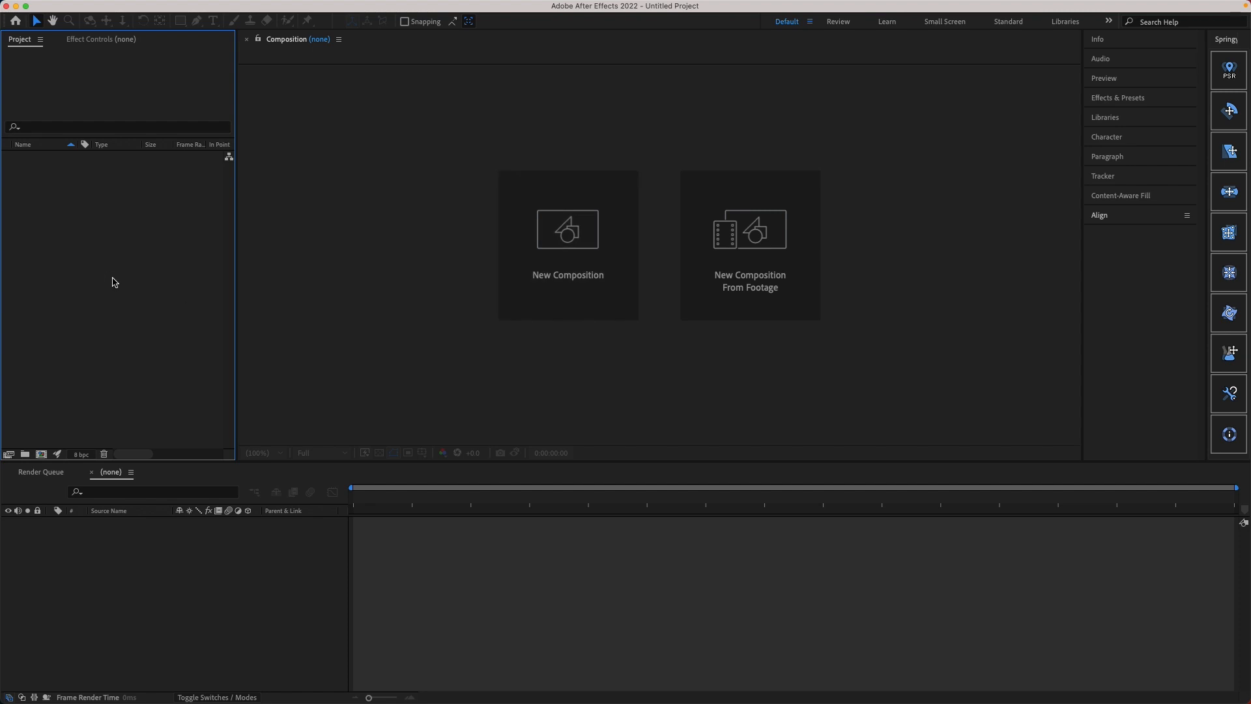
mouse_move(258, 1)
click(184, 8)
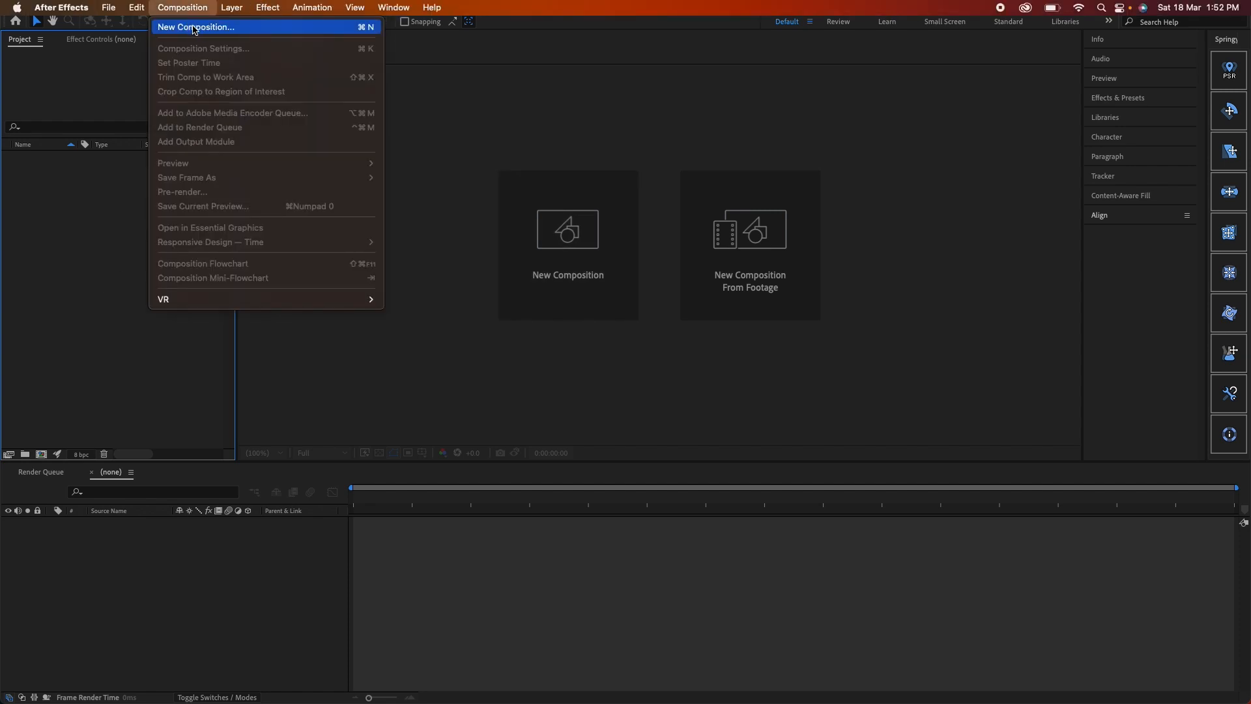
click(499, 349)
click(558, 280)
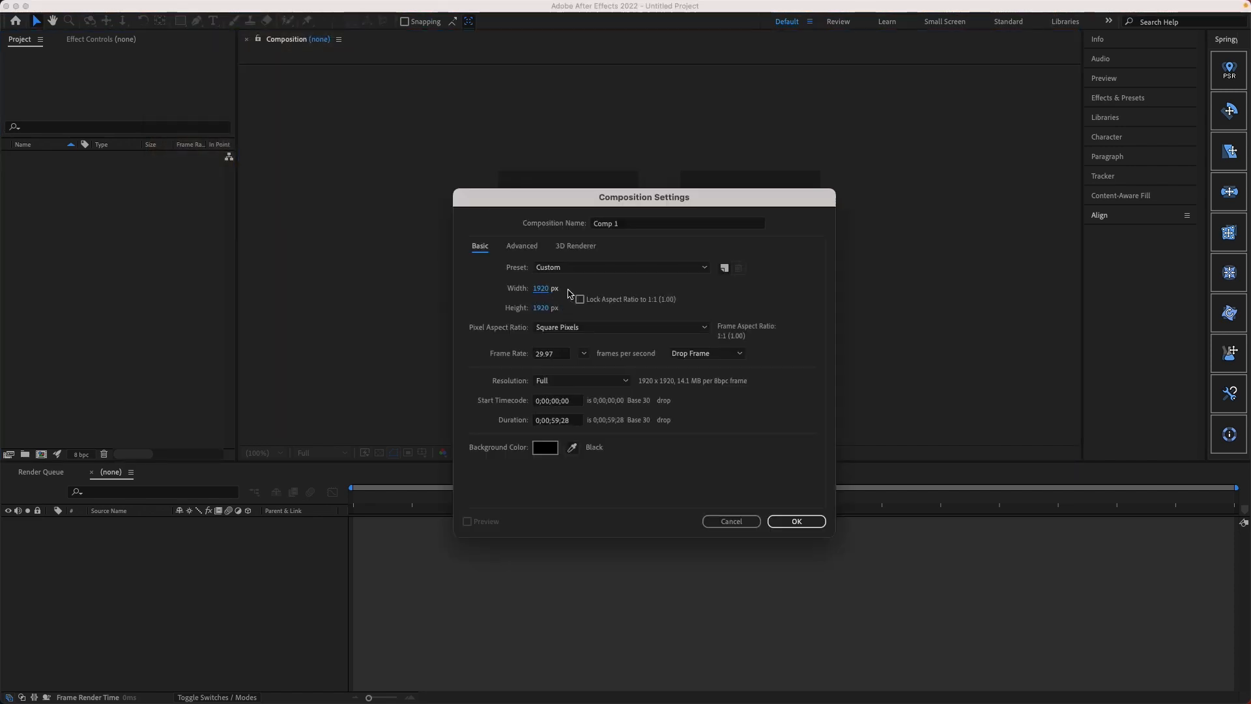
click(541, 307)
text(1080)
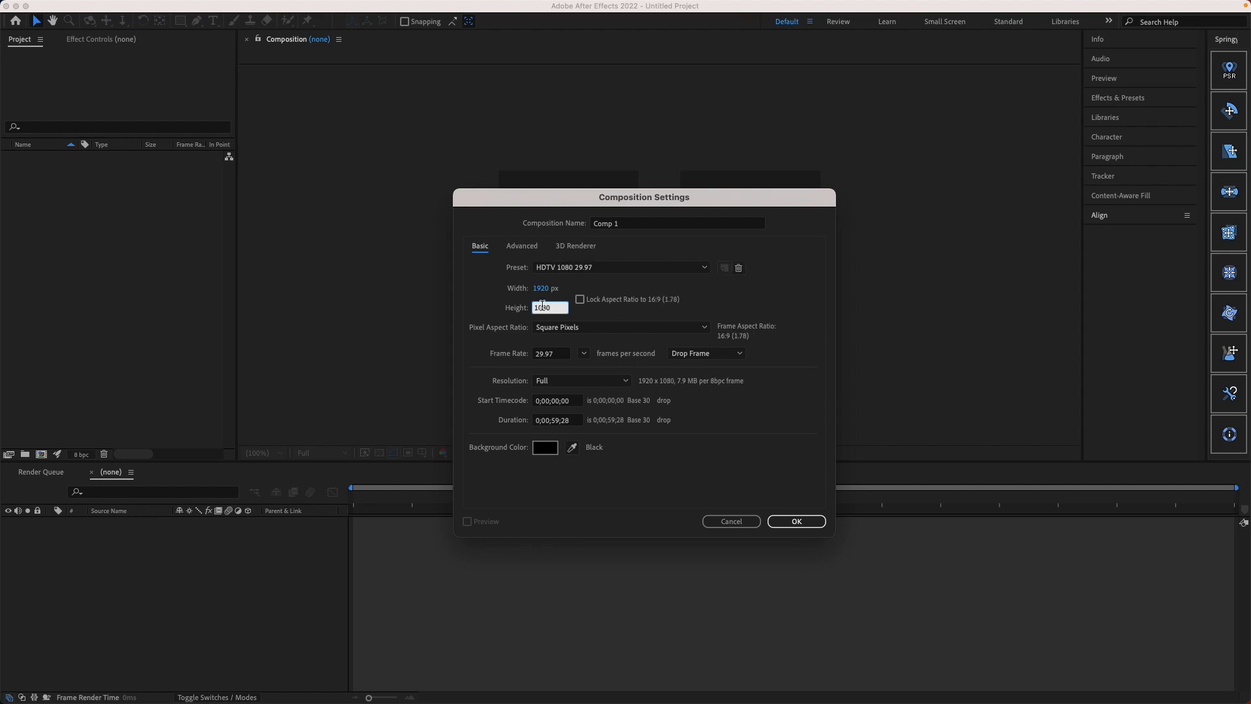
click(714, 306)
Step: Set the new composition's duration to 15 seconds (0;00;15;00)
click(558, 420)
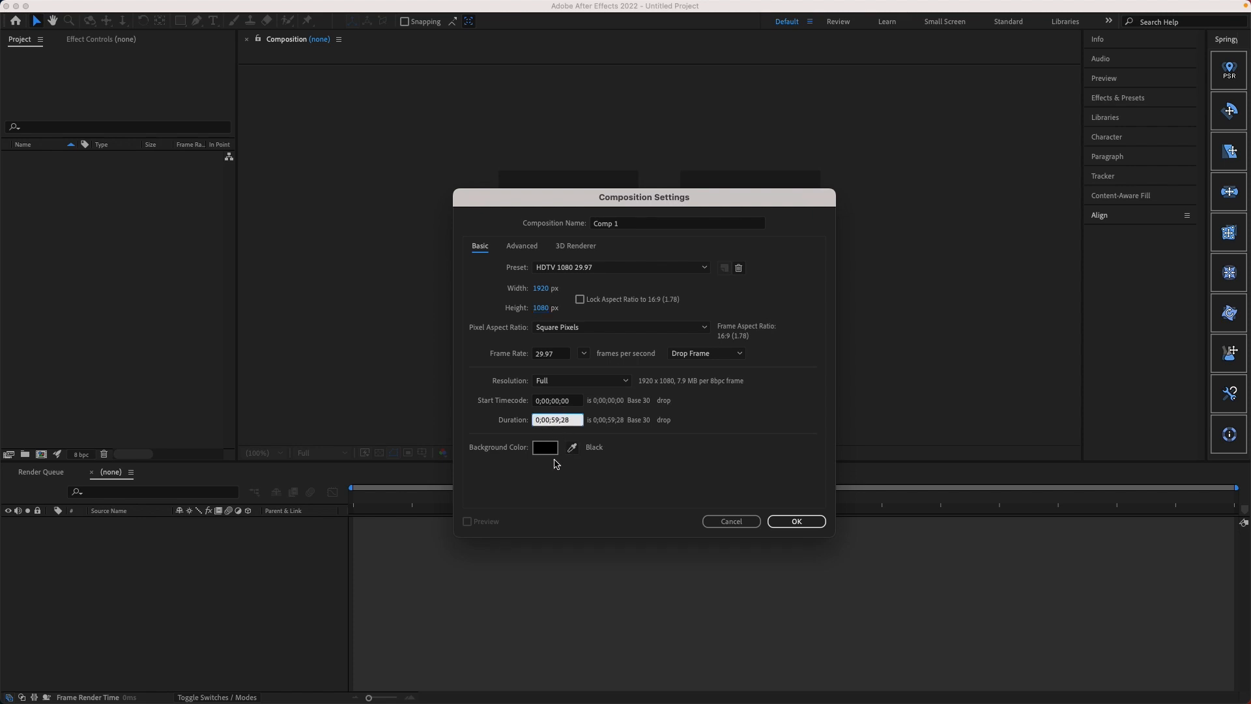
key(BackSpace)
key(BackSpace)
text(15)
Step: Review the preset, resolution, advanced and 3D renderer options without changing them, and create the composition
click(706, 268)
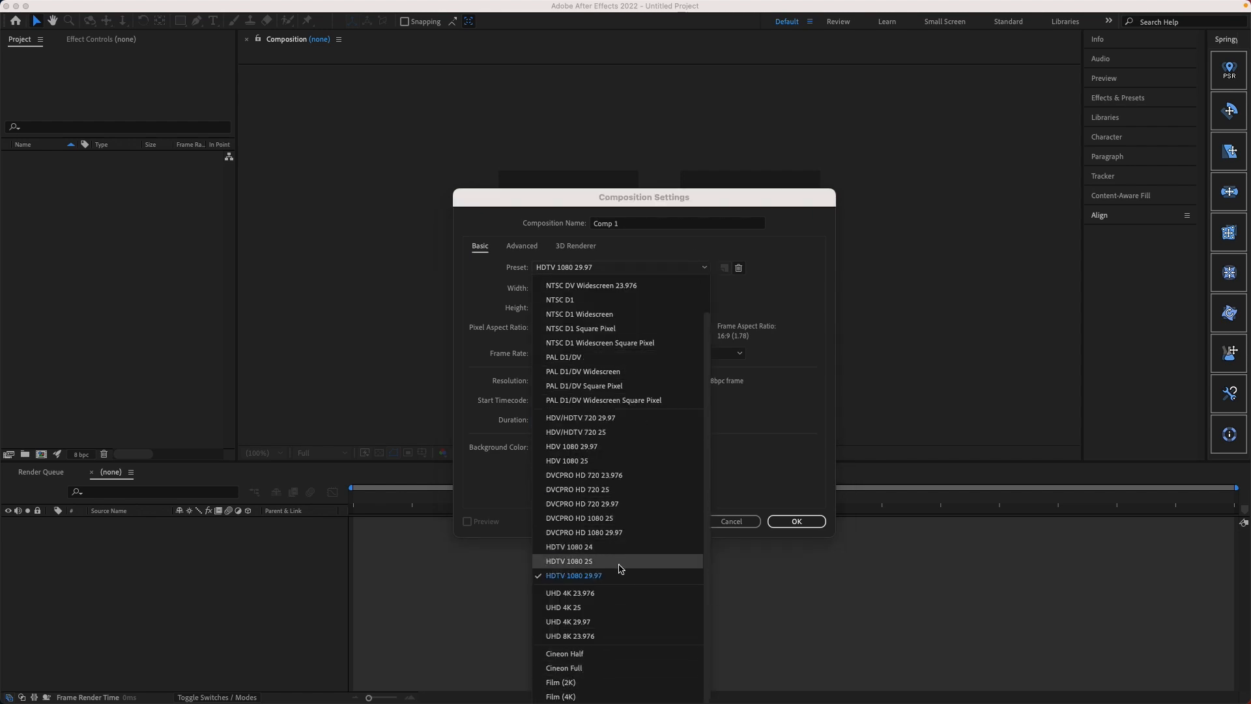
click(786, 422)
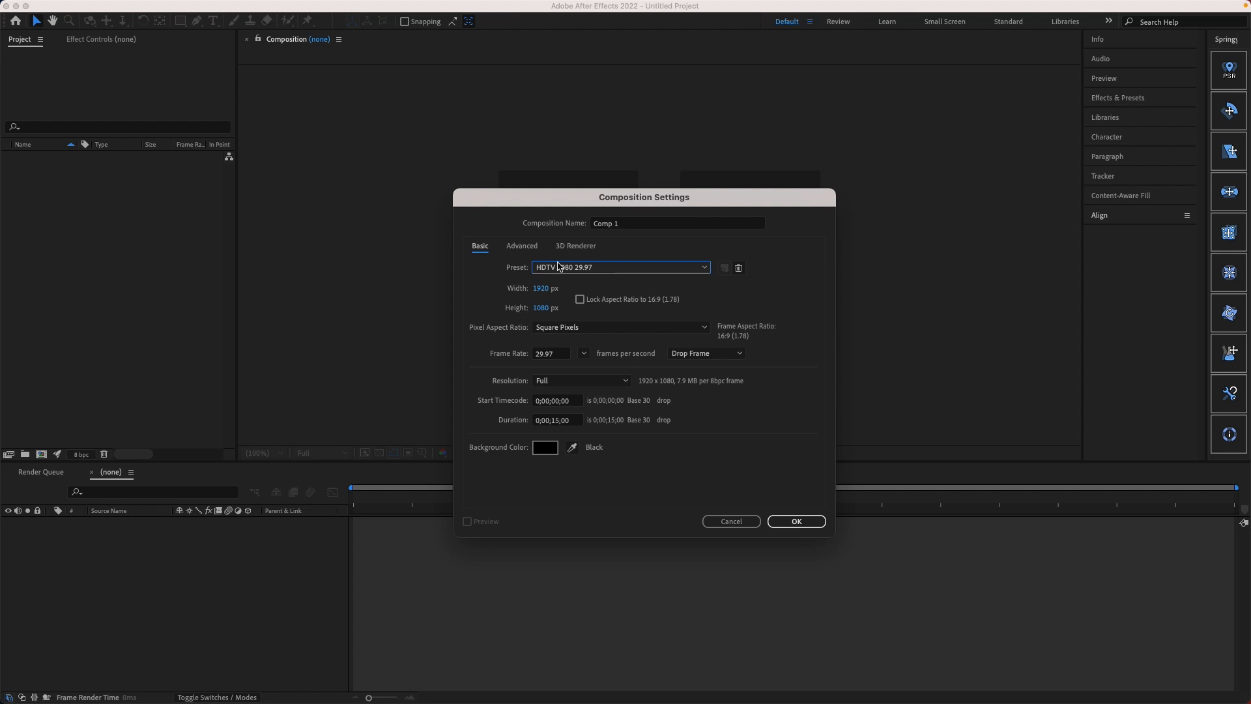
drag(549, 203, 560, 136)
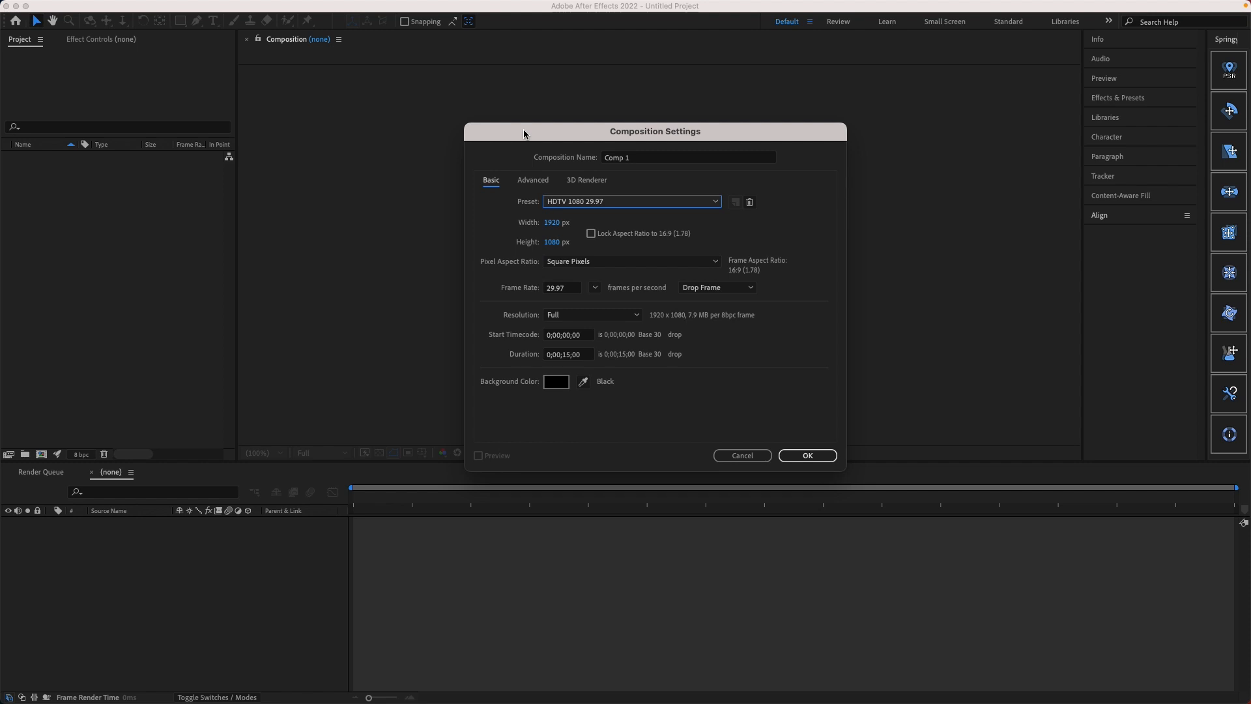
drag(524, 134, 504, 129)
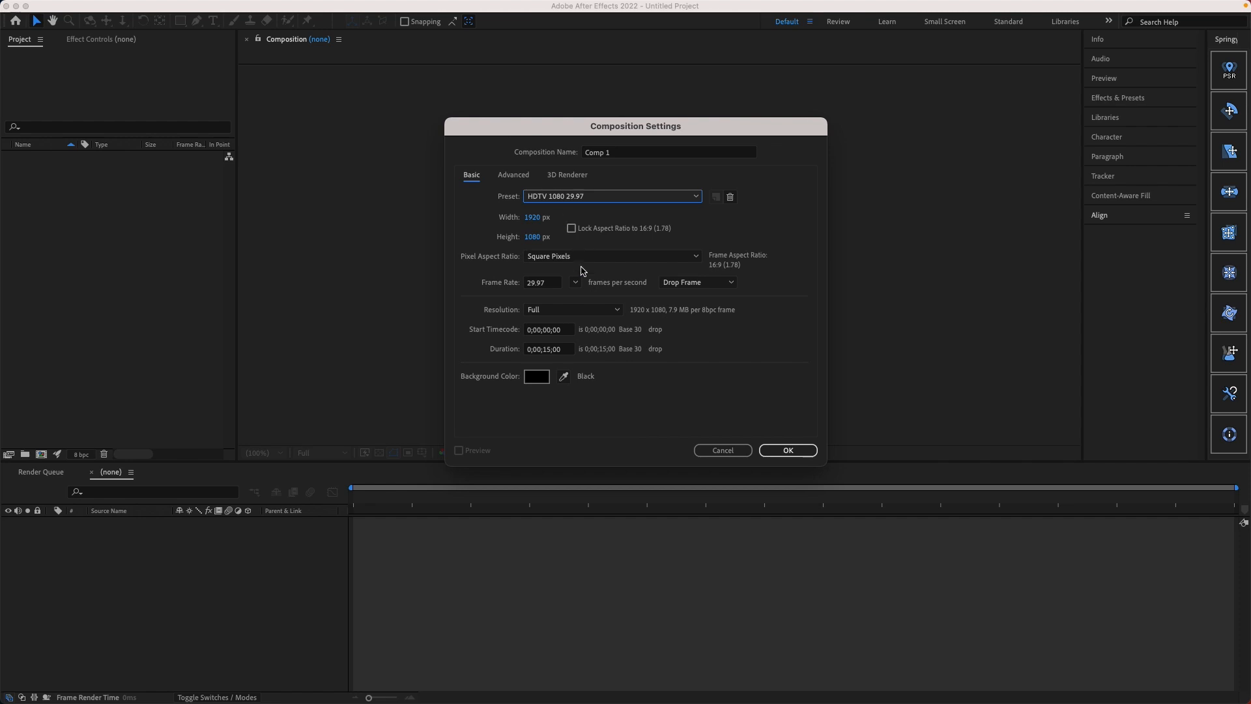
click(577, 309)
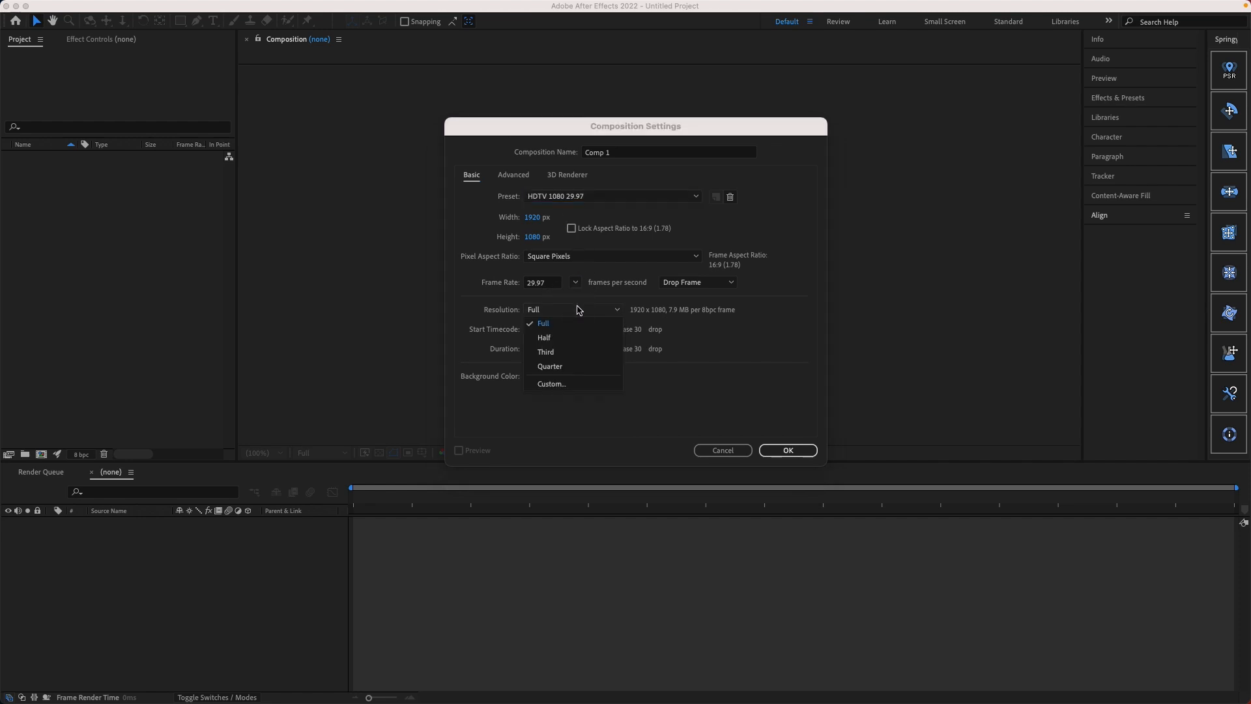
click(577, 309)
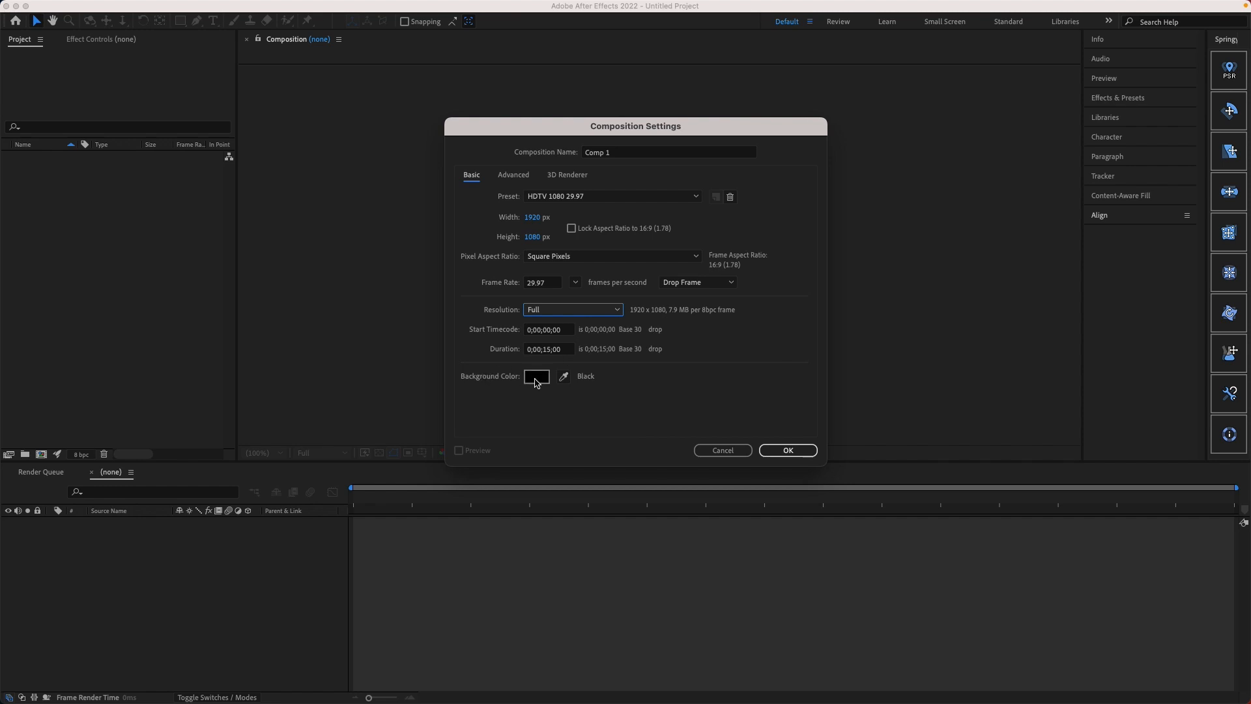
click(516, 176)
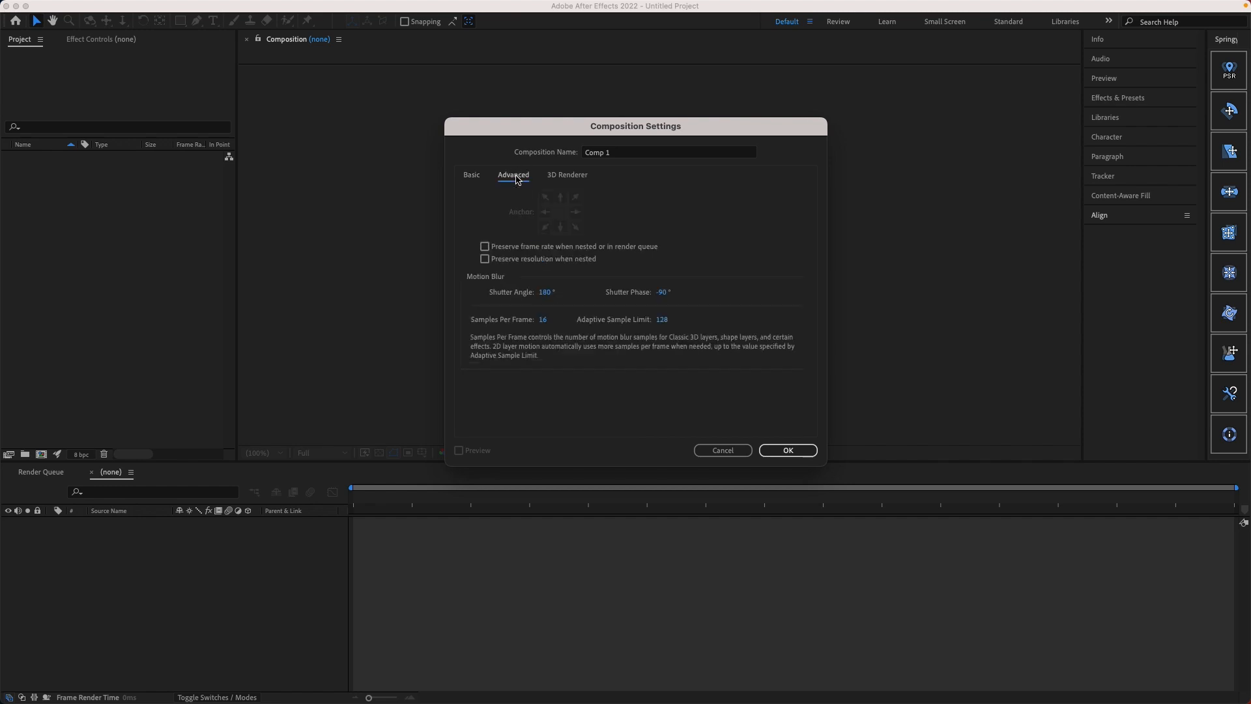
click(559, 182)
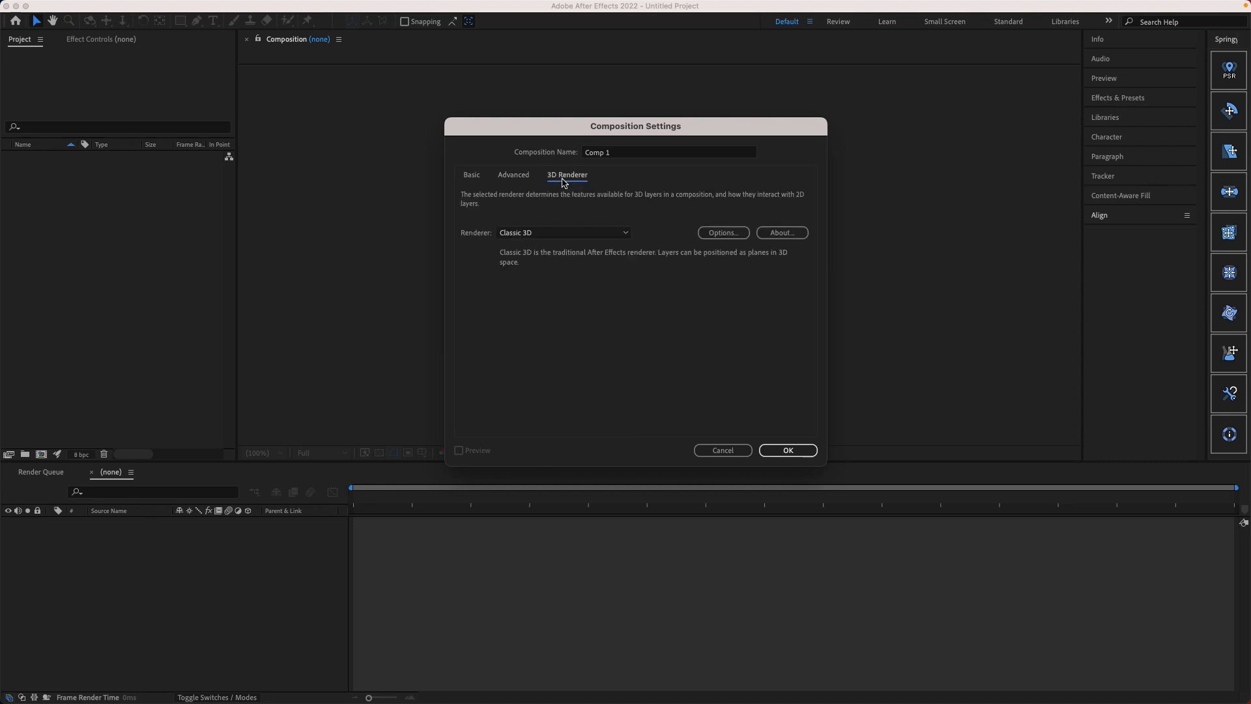
click(473, 176)
click(789, 450)
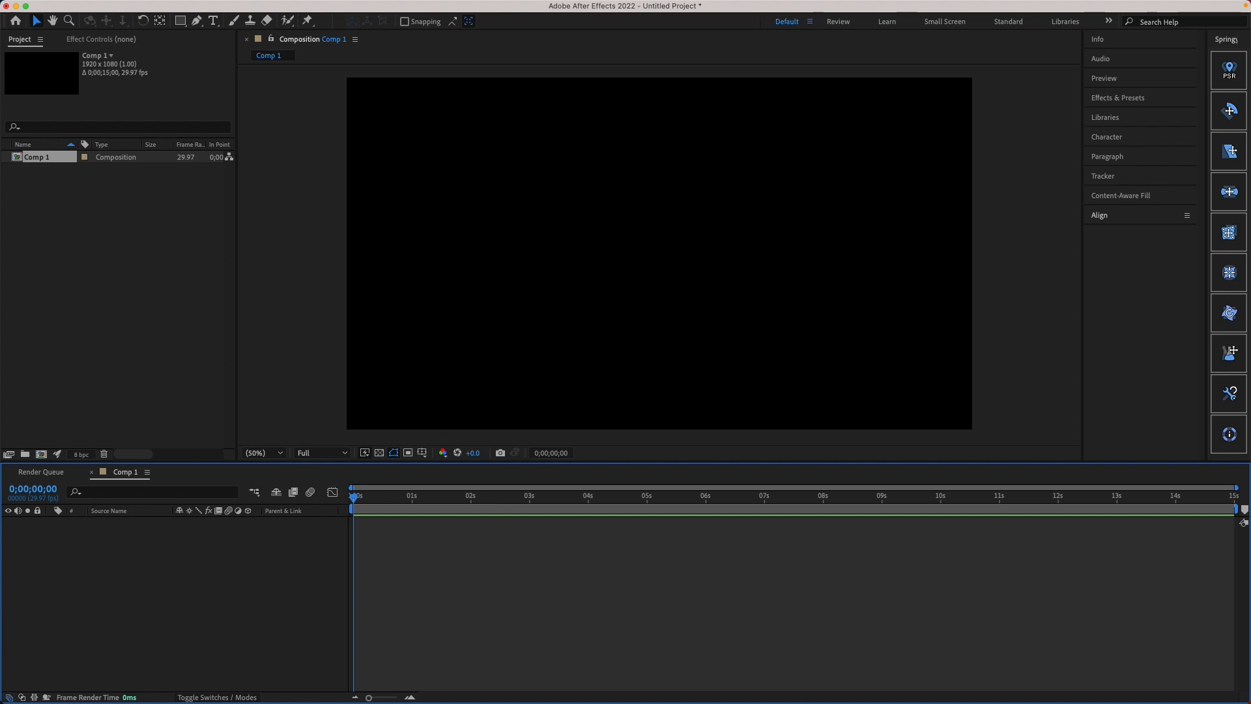
click(81, 260)
double_click(102, 278)
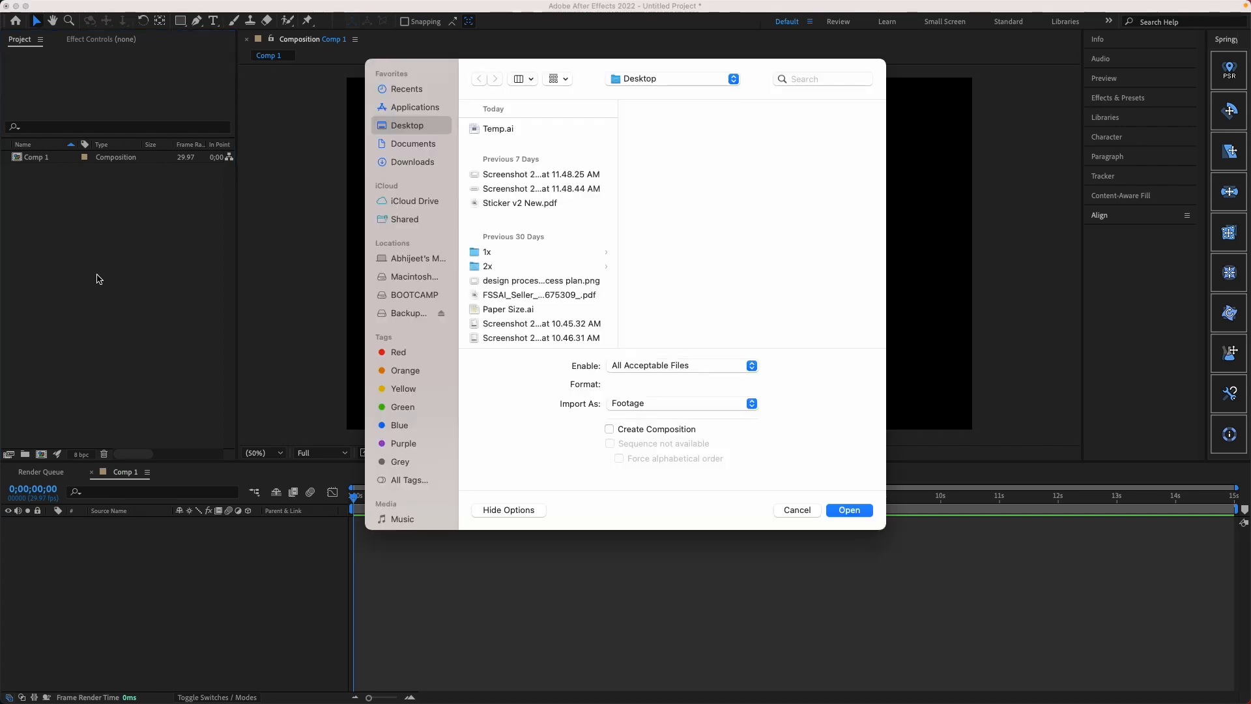
click(801, 511)
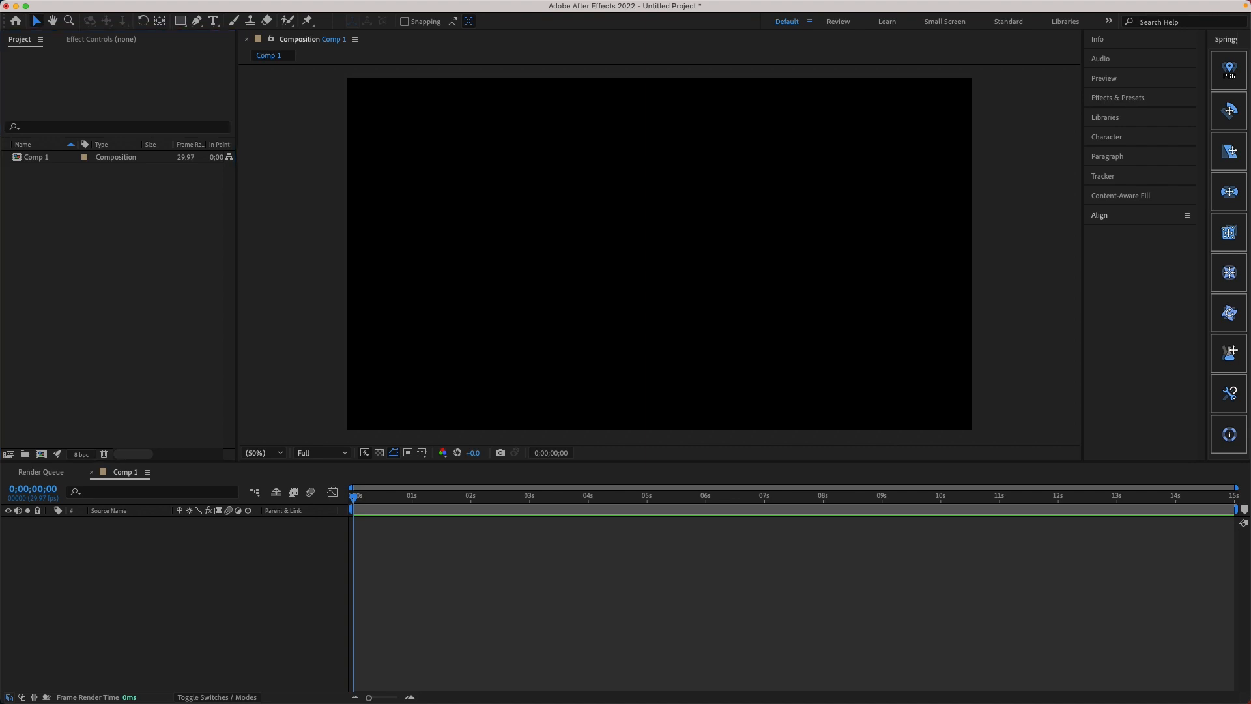
Step: Import the clip HS2A2850.MOV into the project and store it in a new folder named Footages
drag(1, 1, 155, 306)
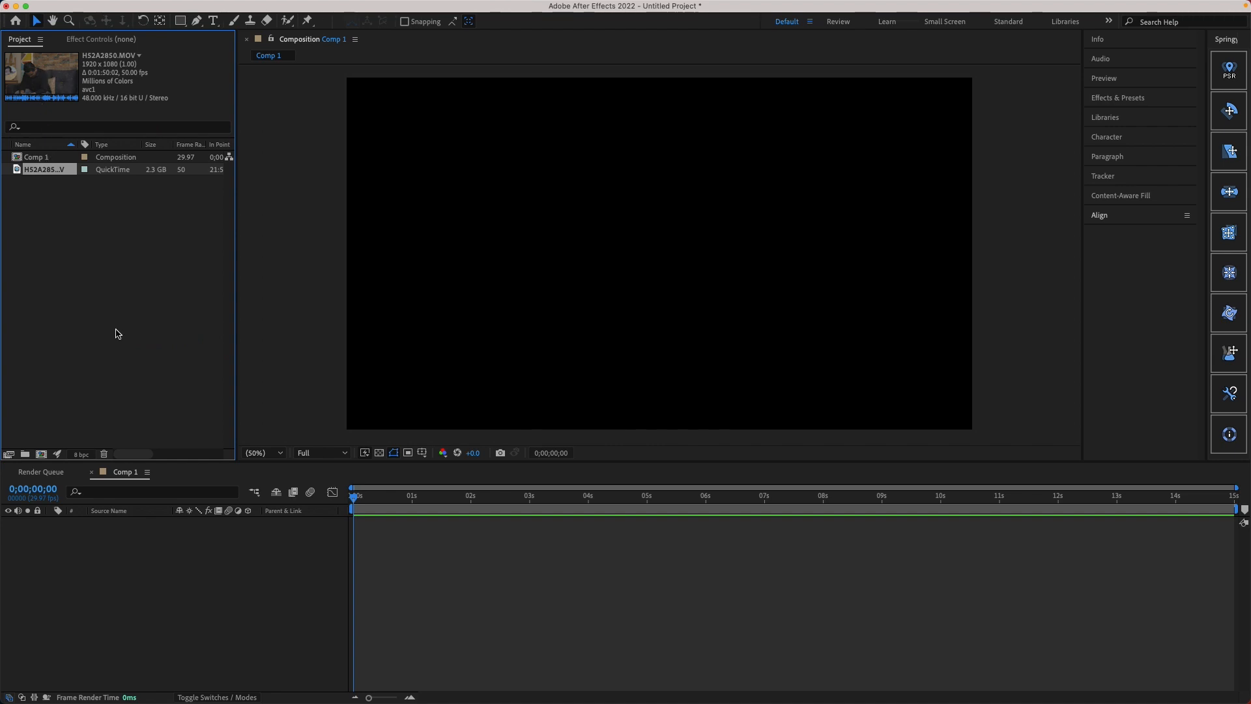
click(24, 456)
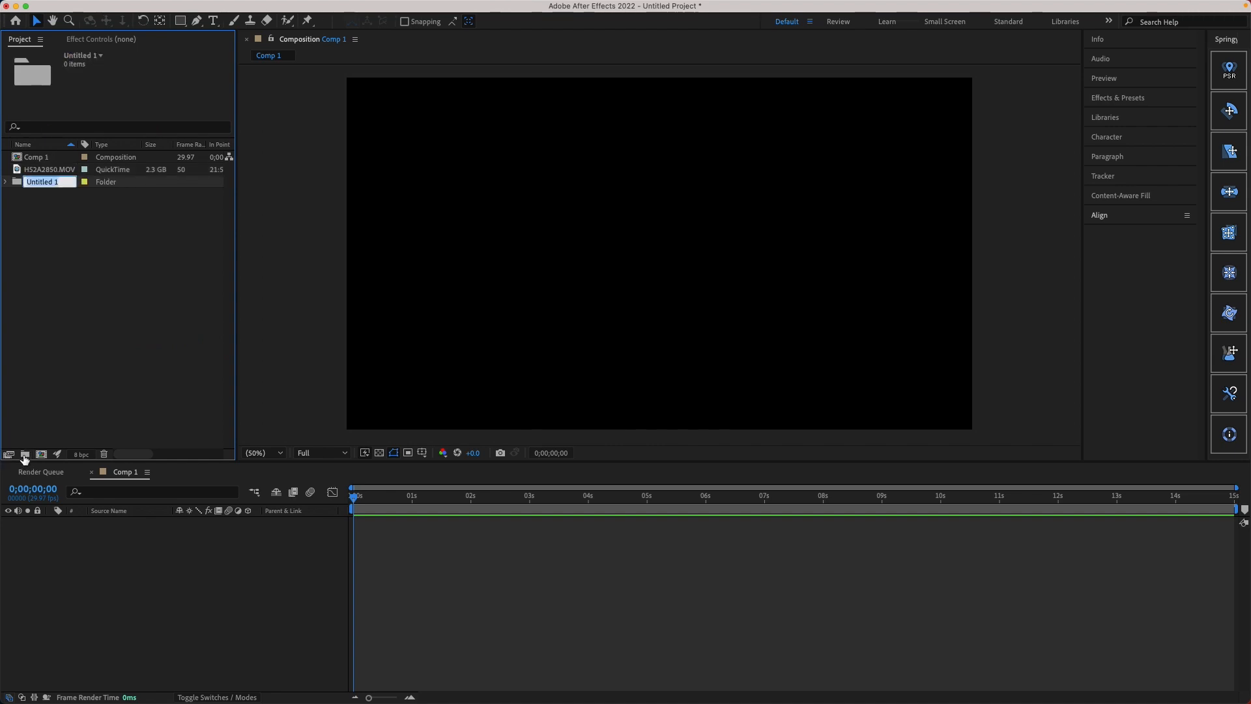
text(Footages)
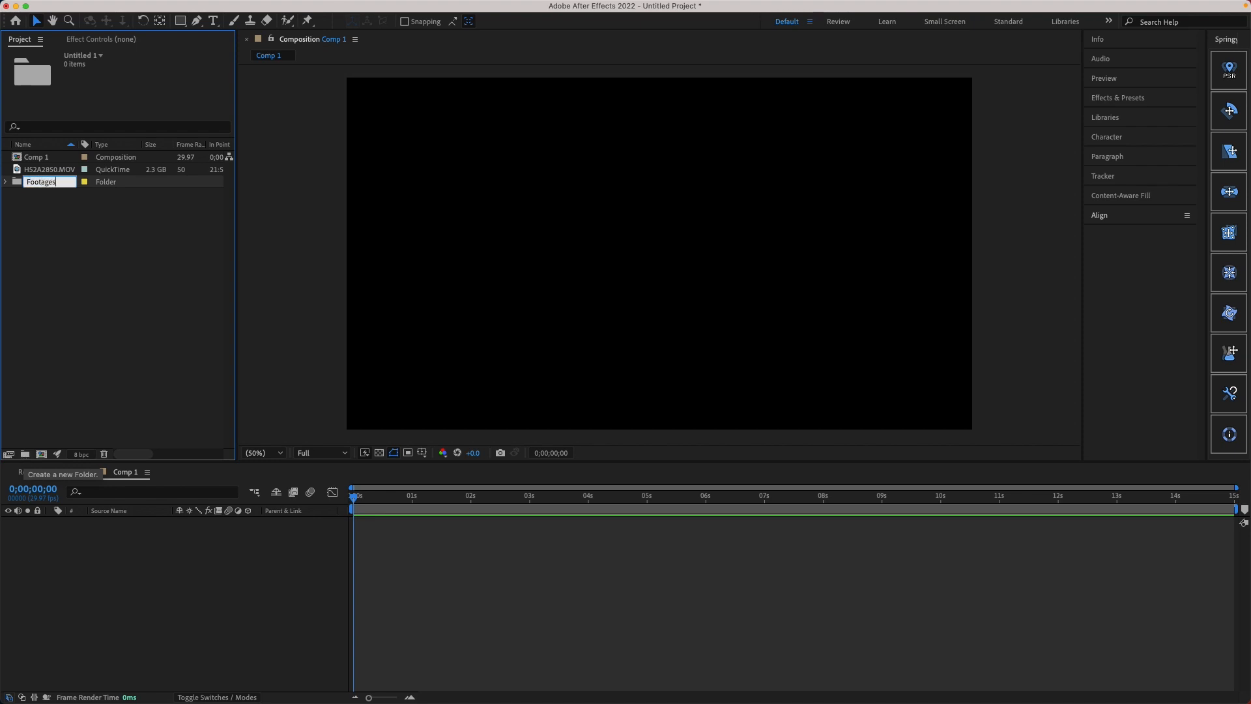
key(Return)
drag(45, 189, 62, 171)
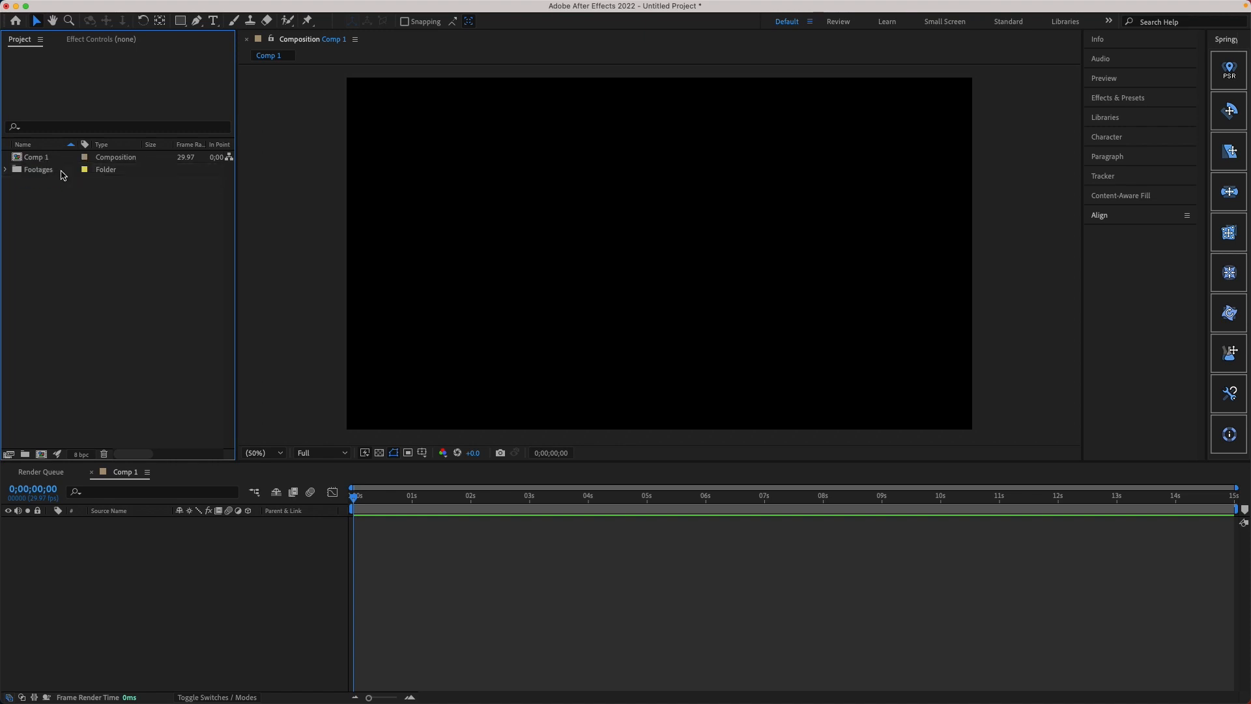
Step: Add HS2A2850.MOV from the Footages folder to Comp 1 as a layer and mute its audio
click(6, 169)
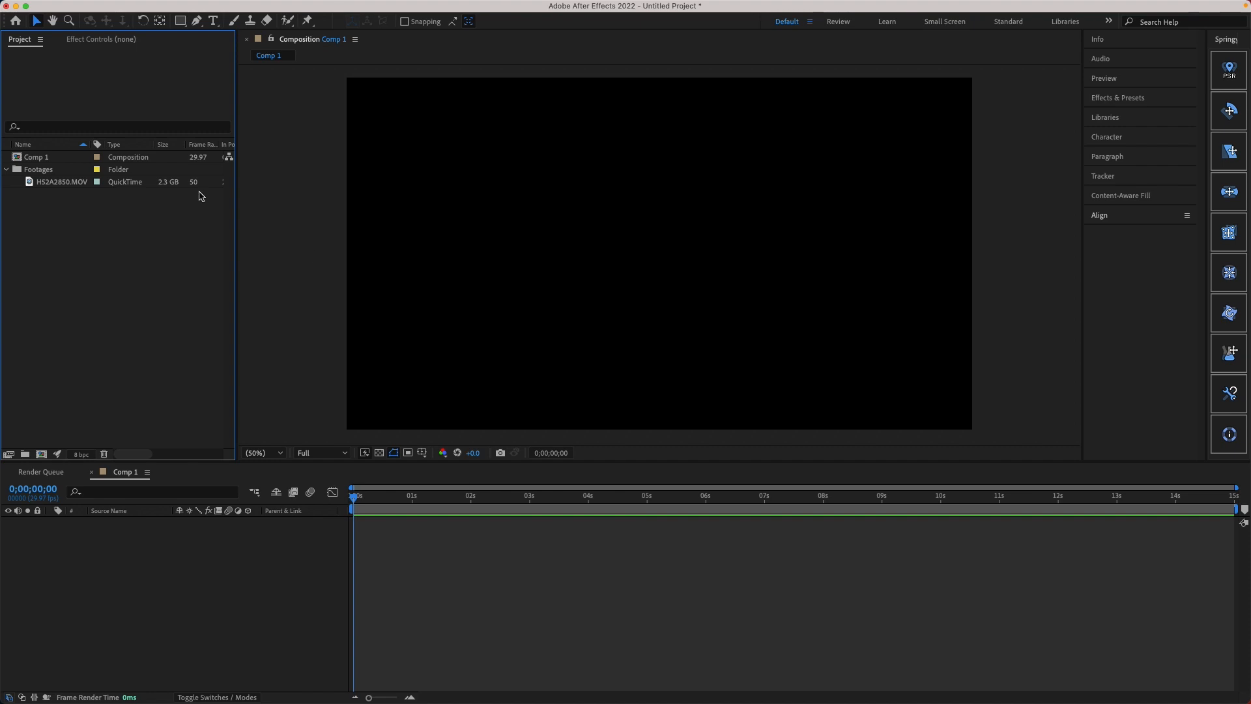
click(57, 183)
drag(58, 184, 205, 573)
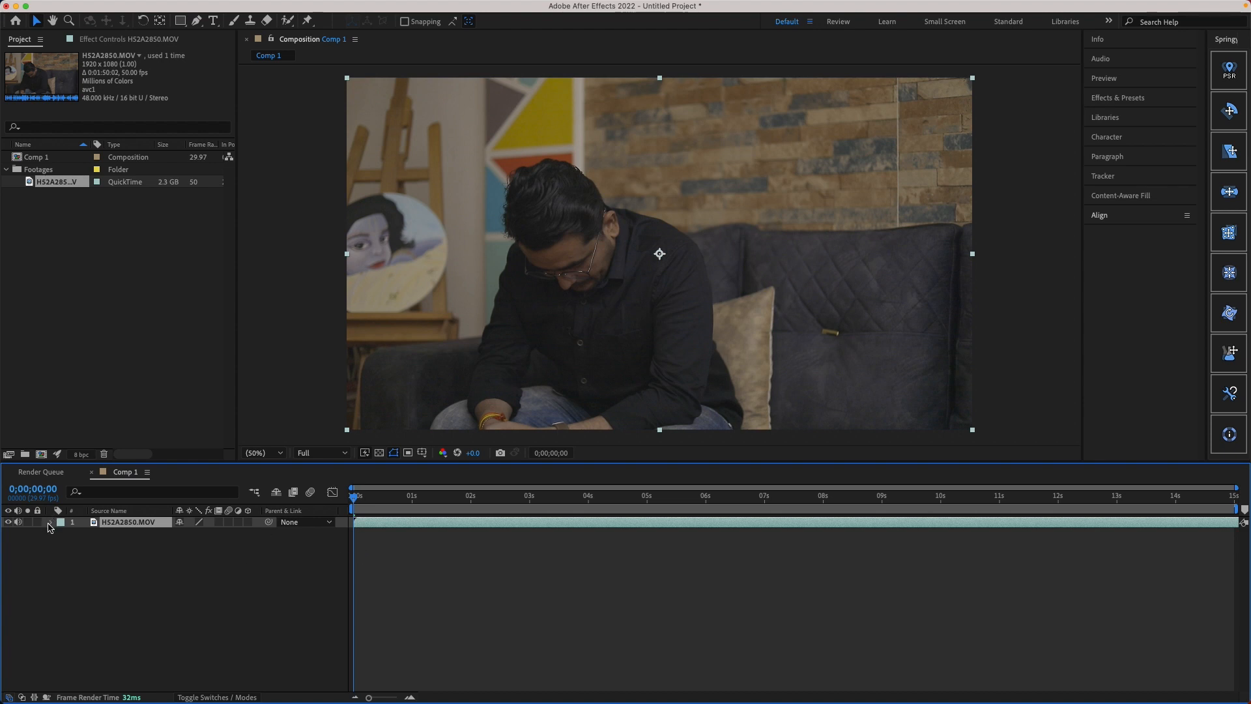
click(18, 522)
Step: Scrub through the HS2A2850.MOV layer in Comp 1 and play it back to preview the footage
drag(379, 505, 518, 504)
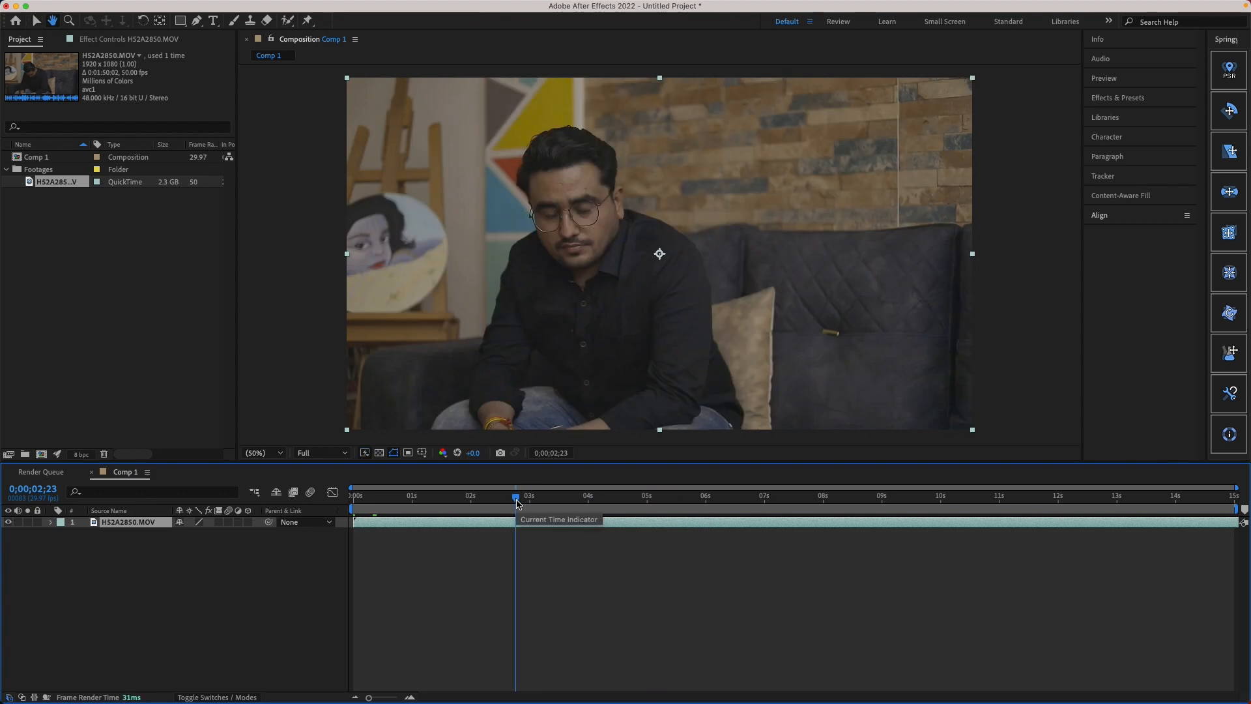
key(space)
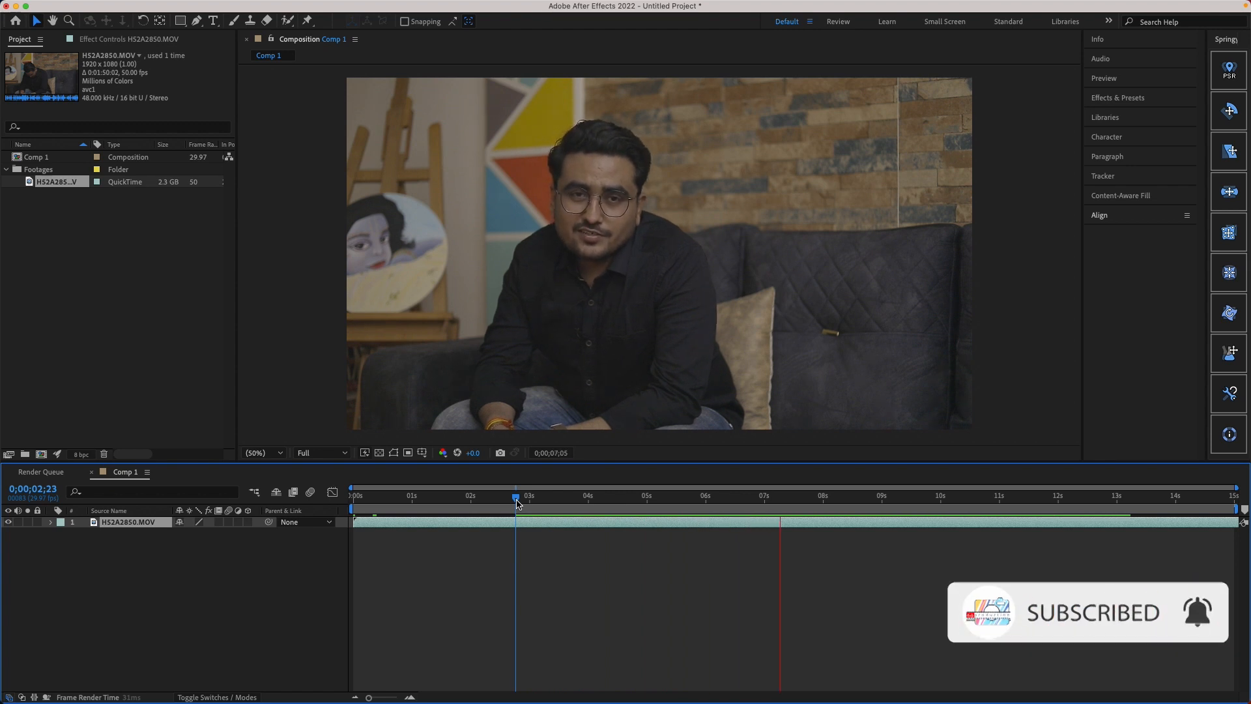
key(space)
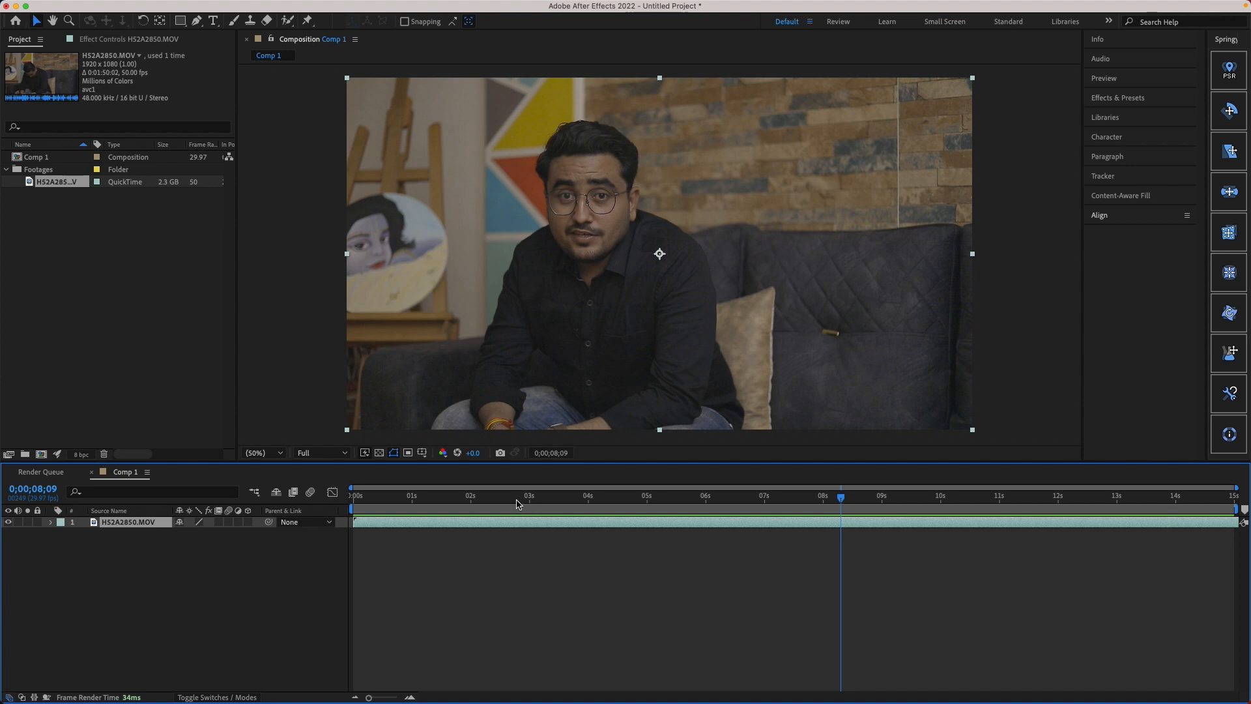
drag(814, 503, 801, 527)
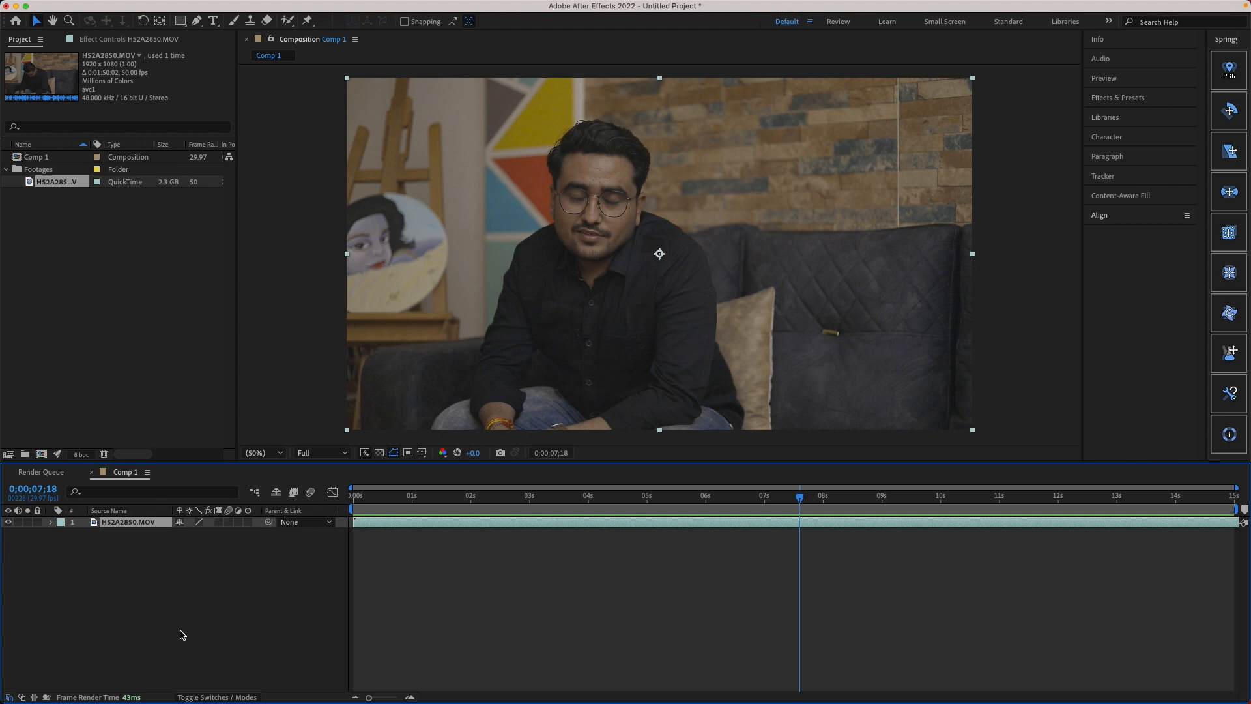
drag(49, 185, 165, 563)
key(Delete)
drag(811, 499, 542, 578)
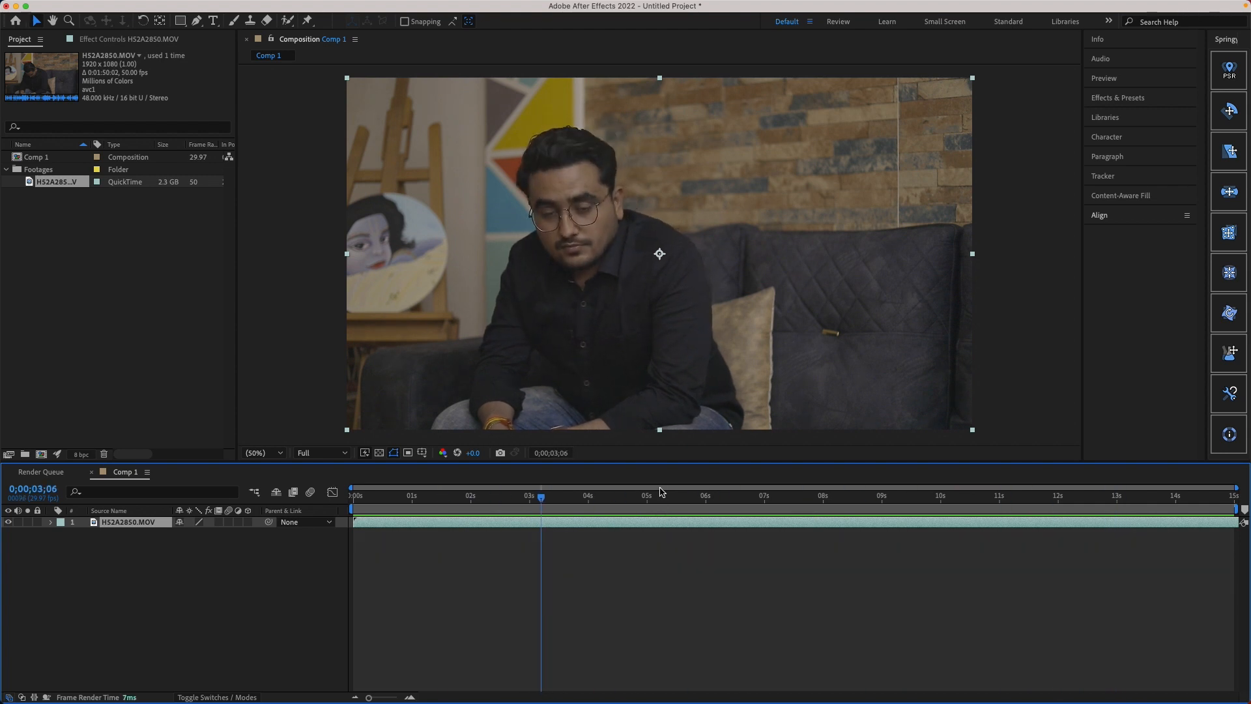
Step: Slide the footage layer along the timeline and scrub Comp 1 to 0;00;12;12
drag(653, 488, 879, 497)
click(936, 525)
drag(936, 525, 593, 524)
drag(921, 506, 1068, 551)
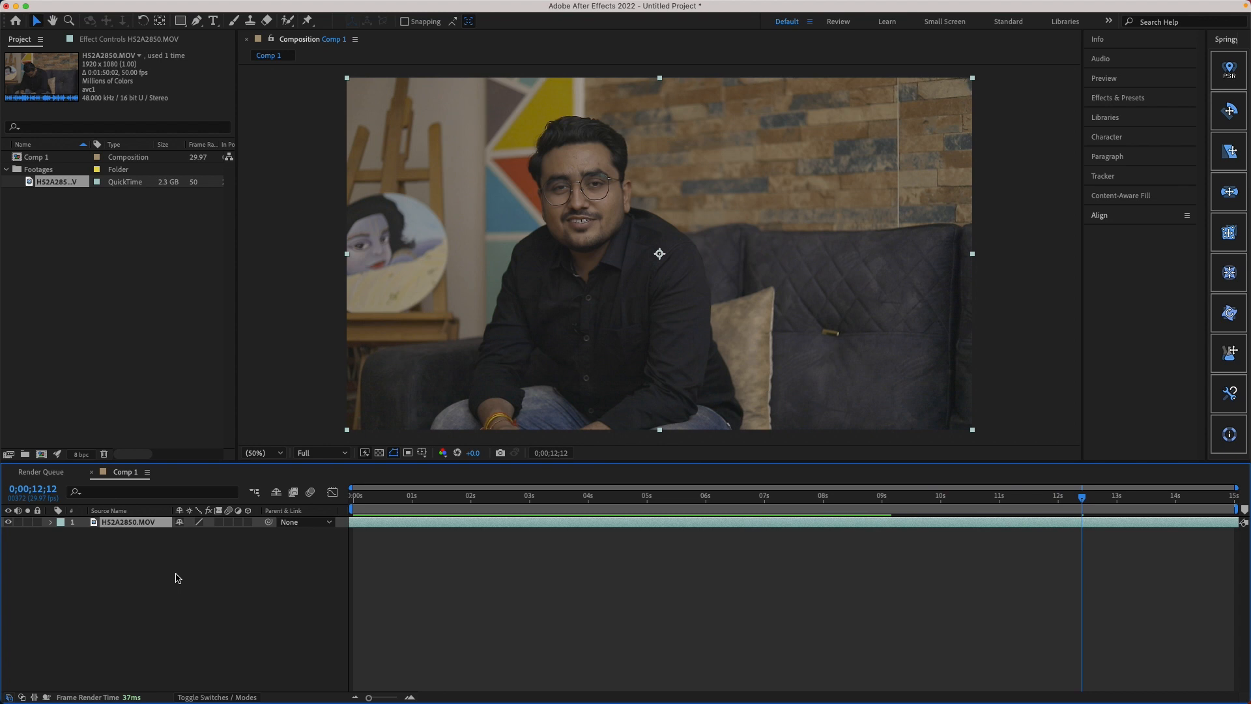
Step: Delete the HS2A2850.MOV footage from the project, including its use in Comp 1
click(55, 185)
key(Delete)
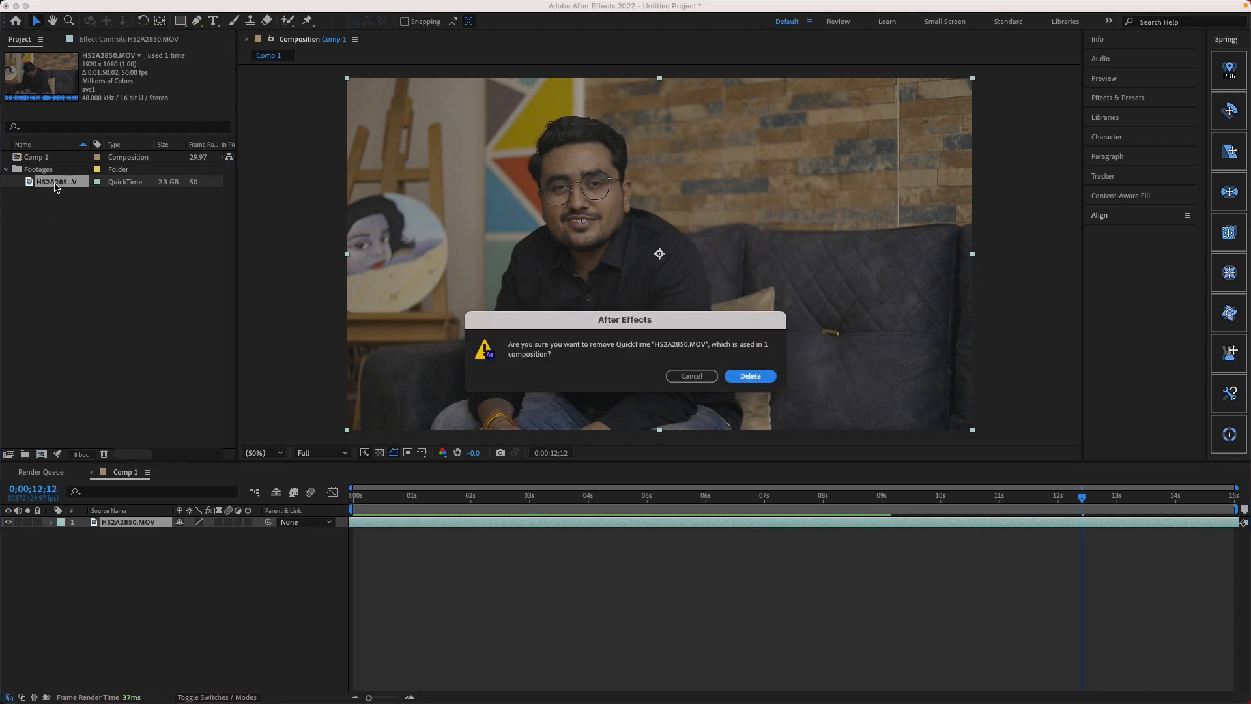
click(751, 376)
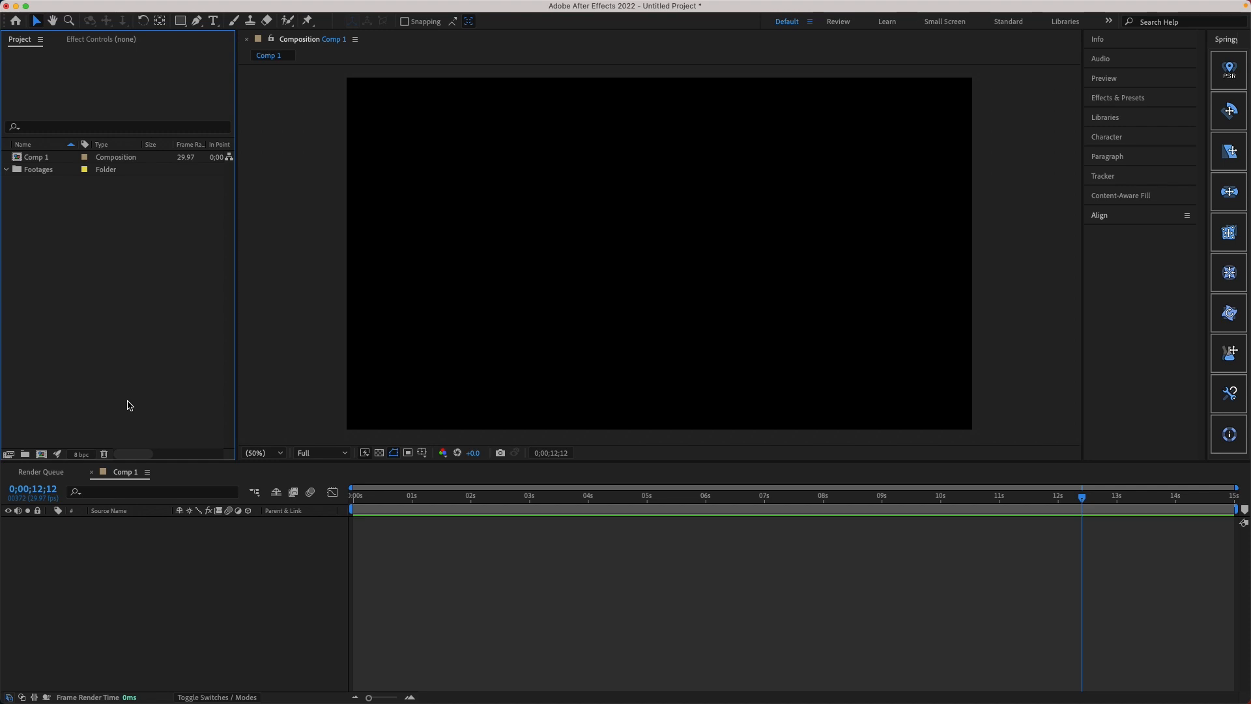
Step: Create a text layer reading "Test Title" near the middle of Comp 1
click(213, 21)
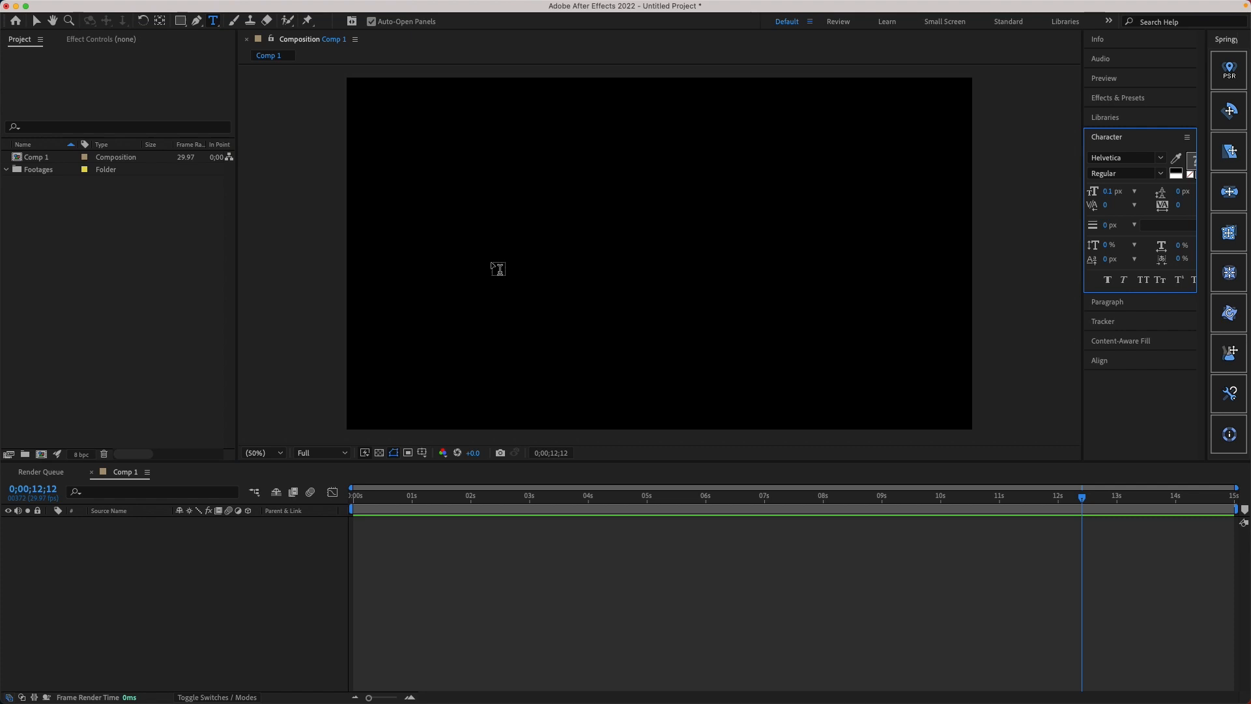
click(505, 248)
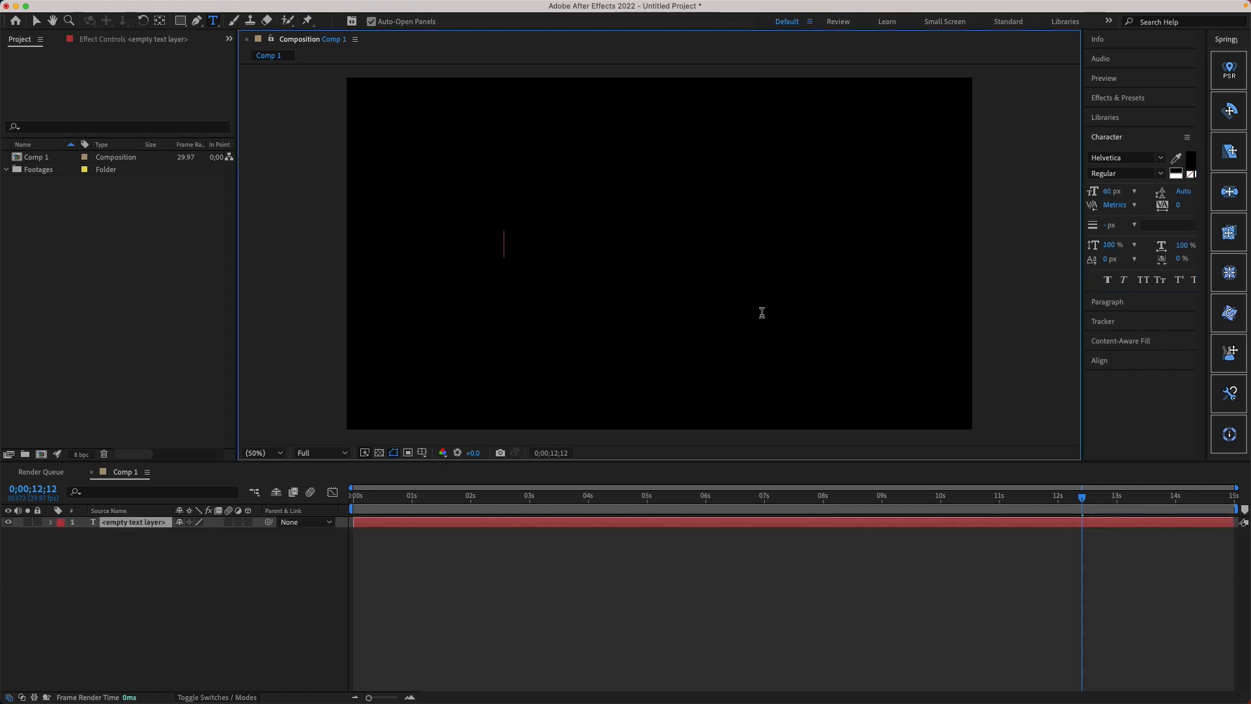
text(Test Title)
key(Escape)
key(v)
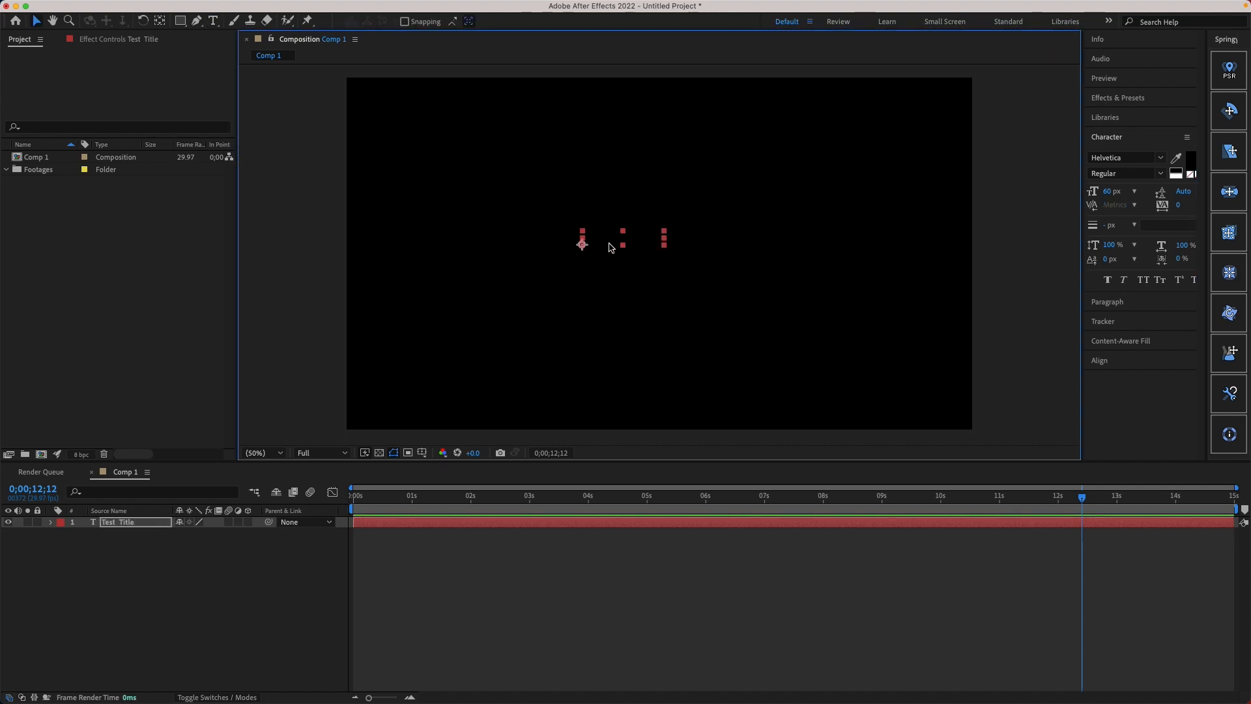
Step: Set the title's fill colour to white (FFFFFF) and return the current time to the start of the composition
click(1190, 161)
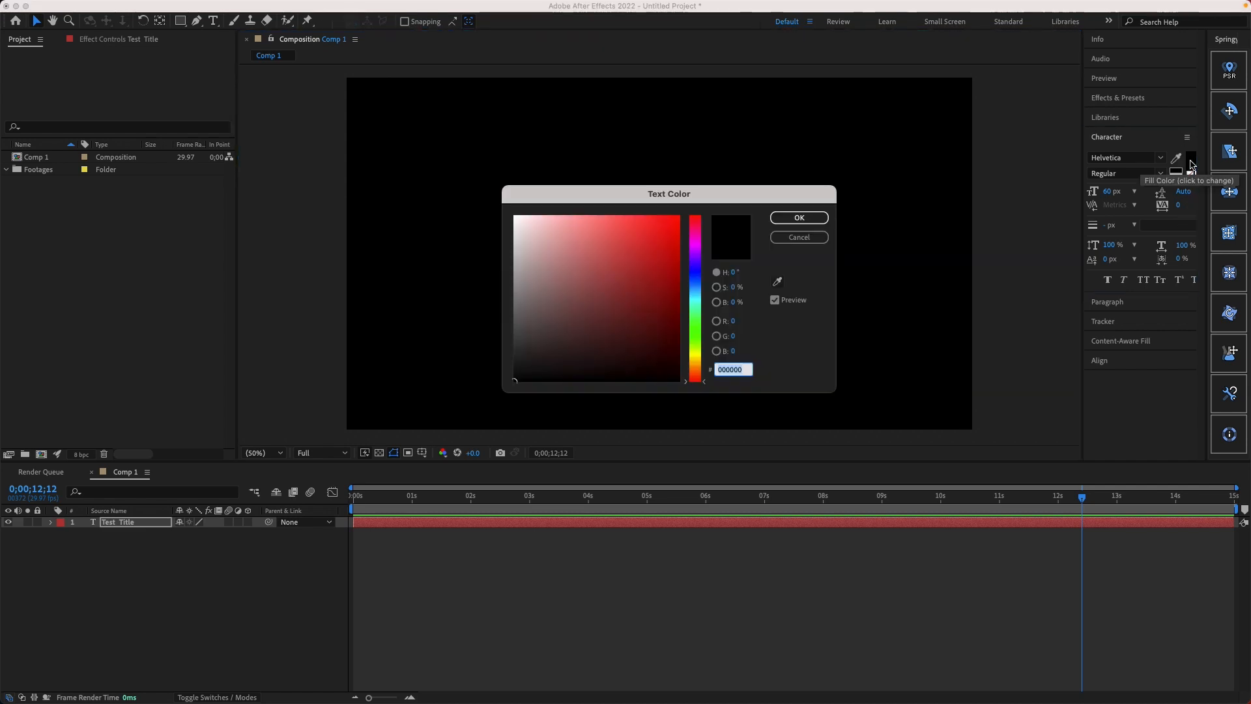
drag(632, 266, 463, 145)
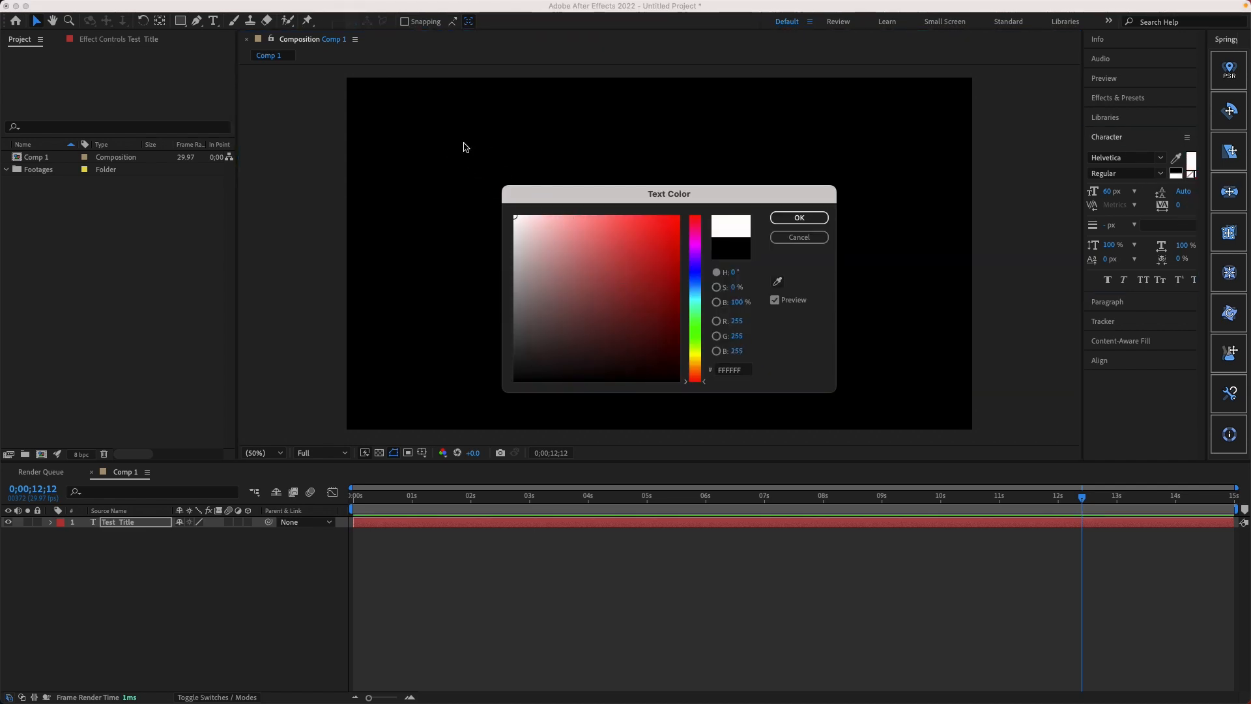
click(806, 217)
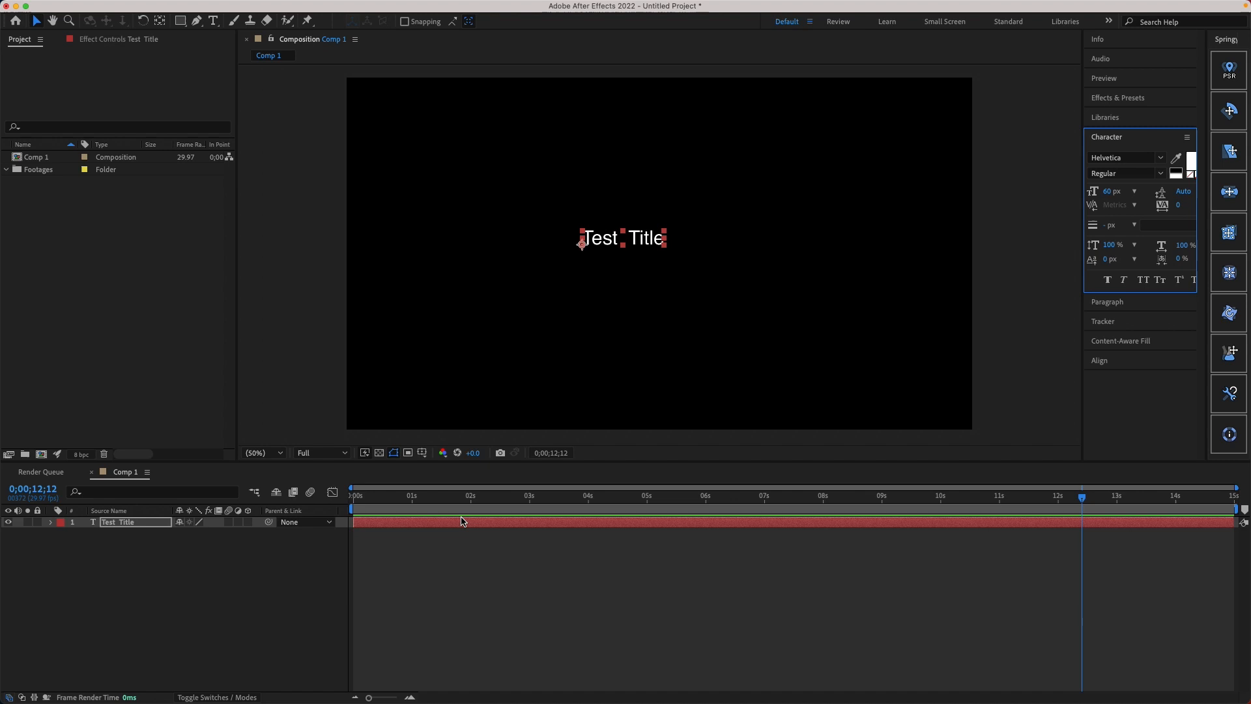
click(278, 566)
drag(380, 495, 351, 484)
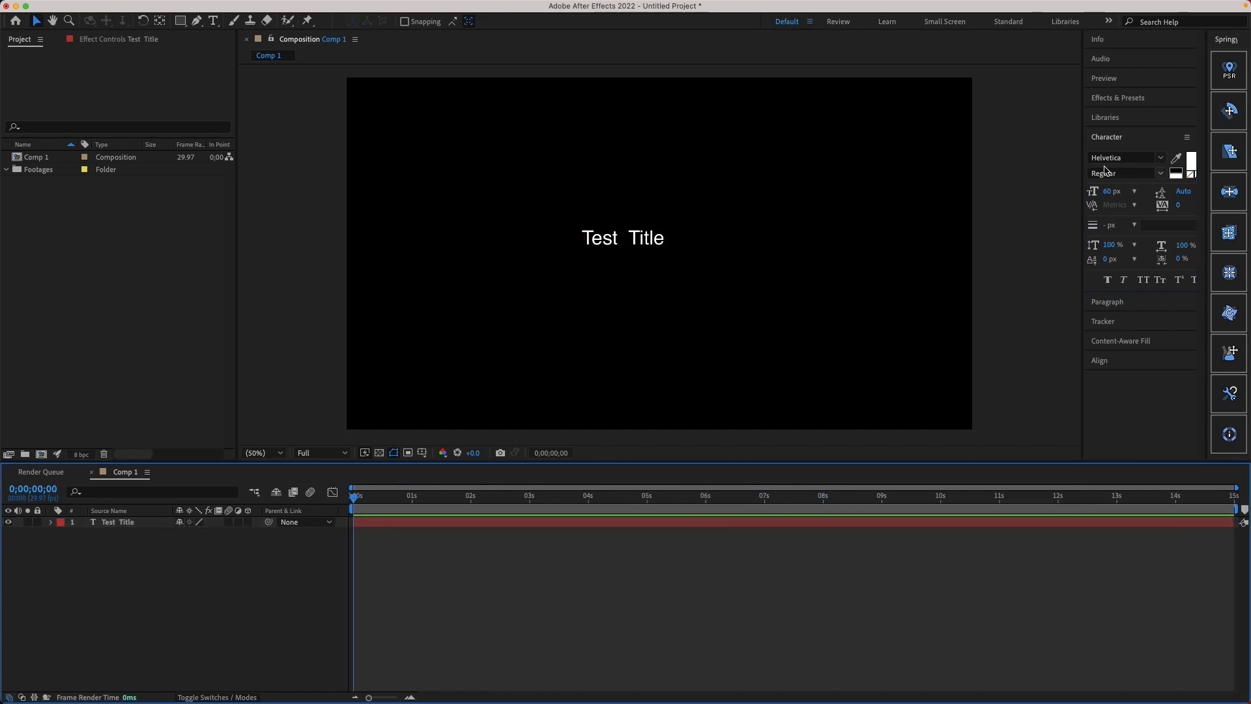
Step: Try to change the title's font style to Helvetica Bold
click(1131, 157)
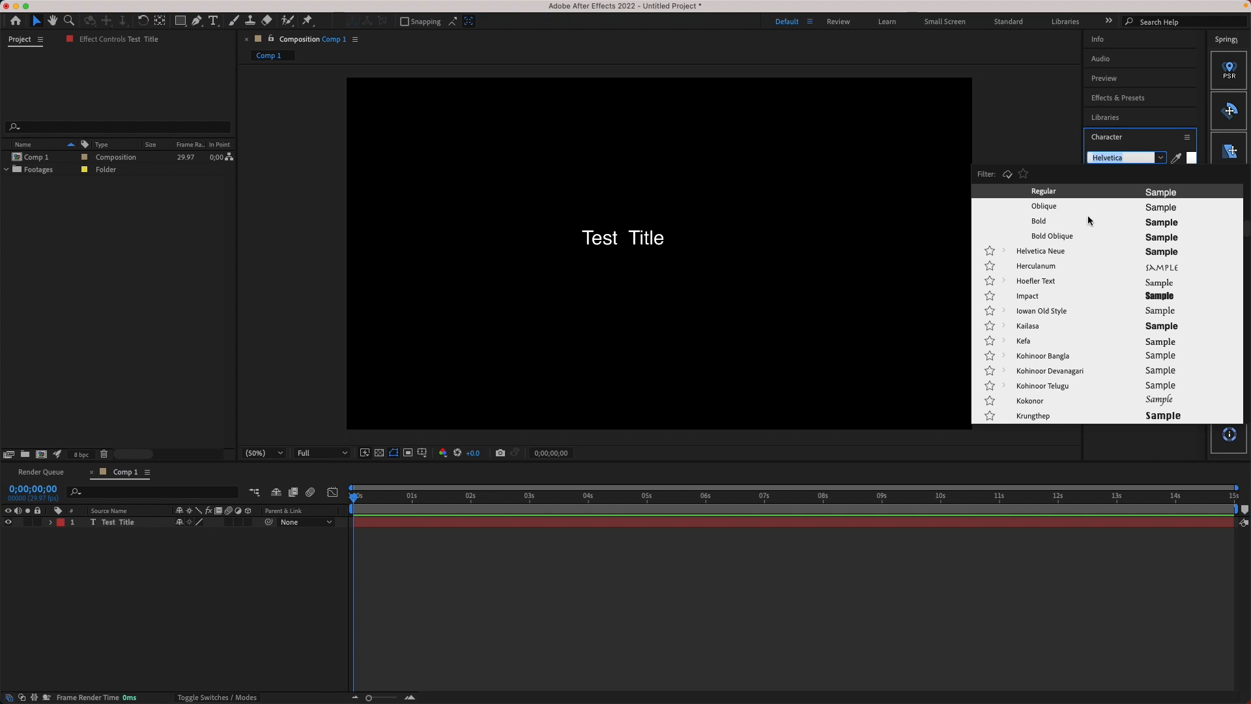
click(1045, 221)
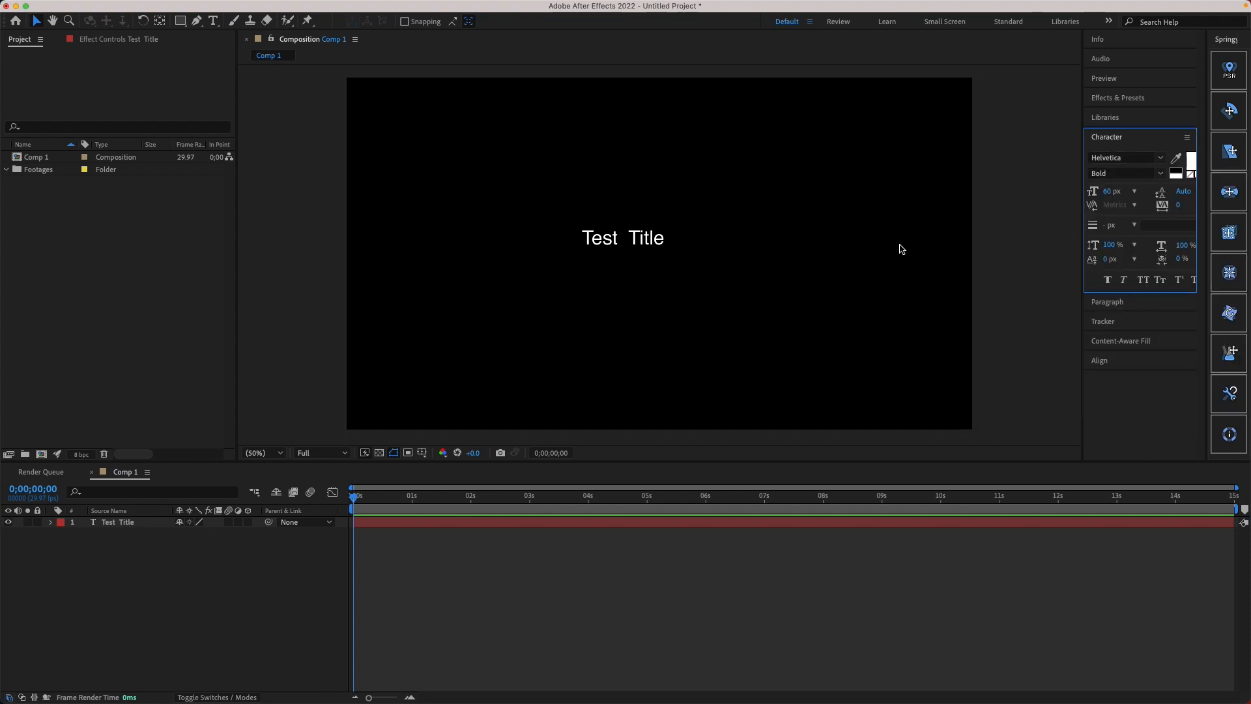
click(1000, 258)
Step: Move the Test Title layer's anchor point to the centre of its text with the Pan Behind tool
click(656, 240)
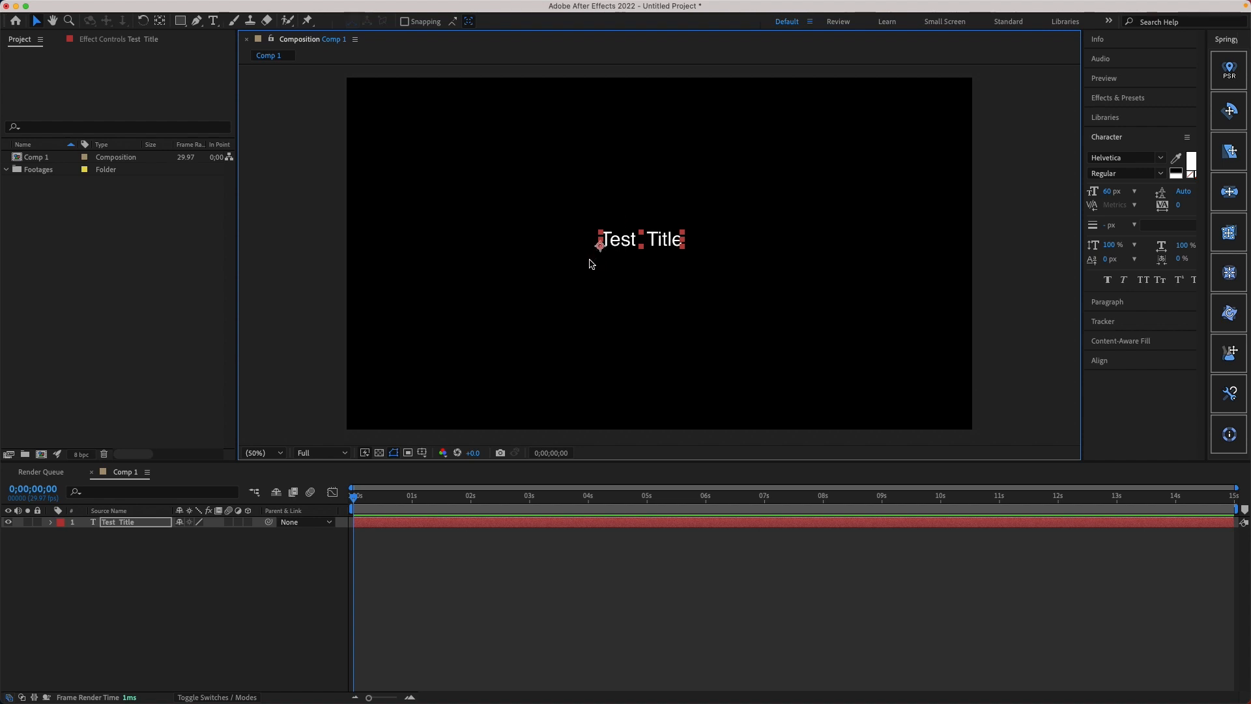
click(161, 24)
drag(600, 245, 641, 241)
key(v)
key(y)
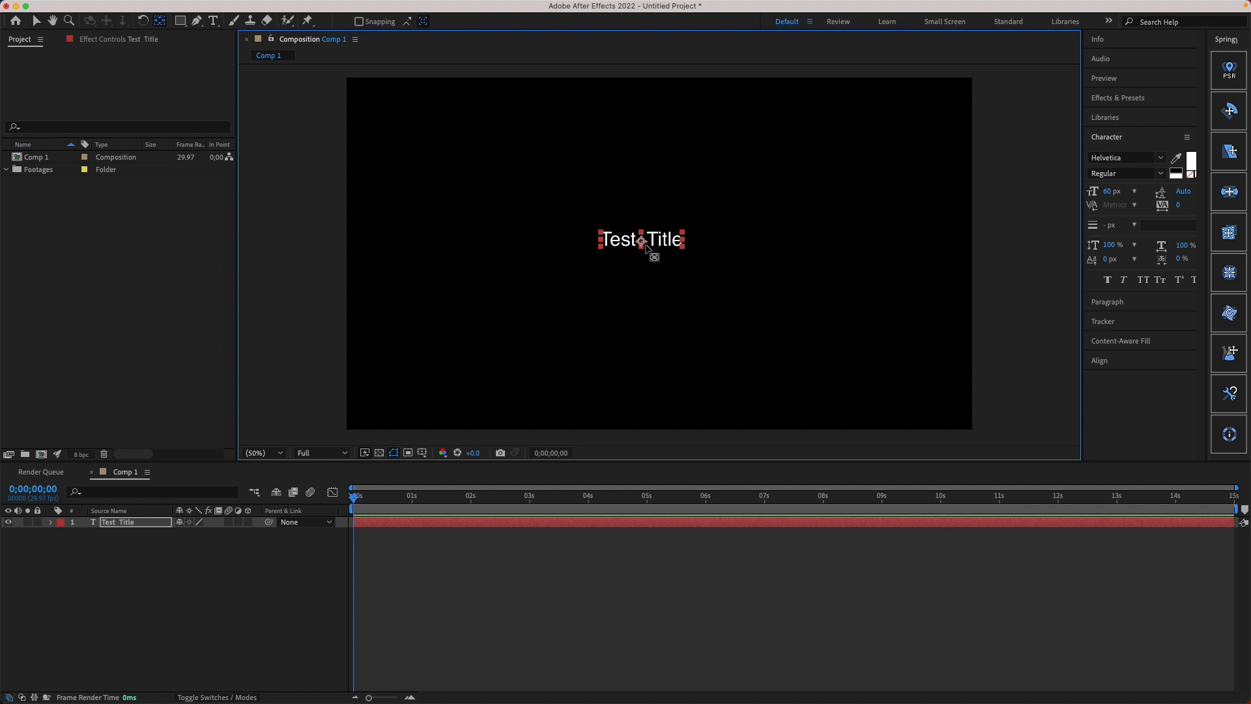
drag(642, 243, 642, 242)
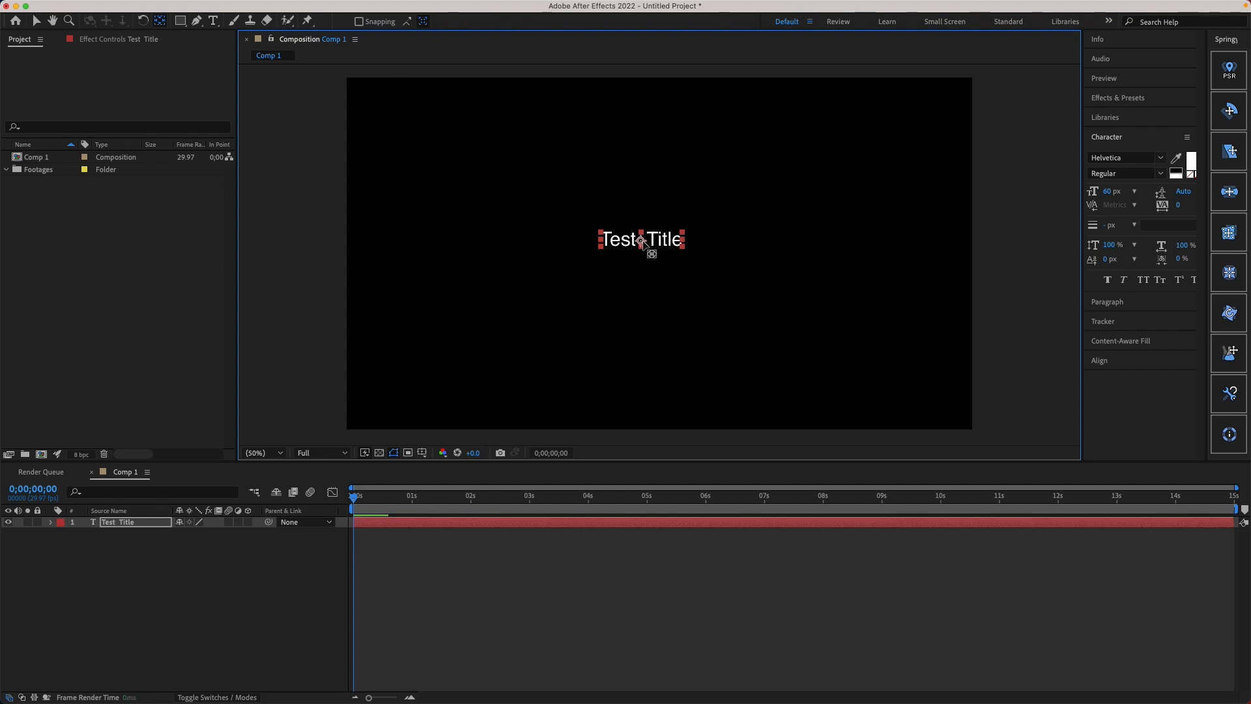
key(v)
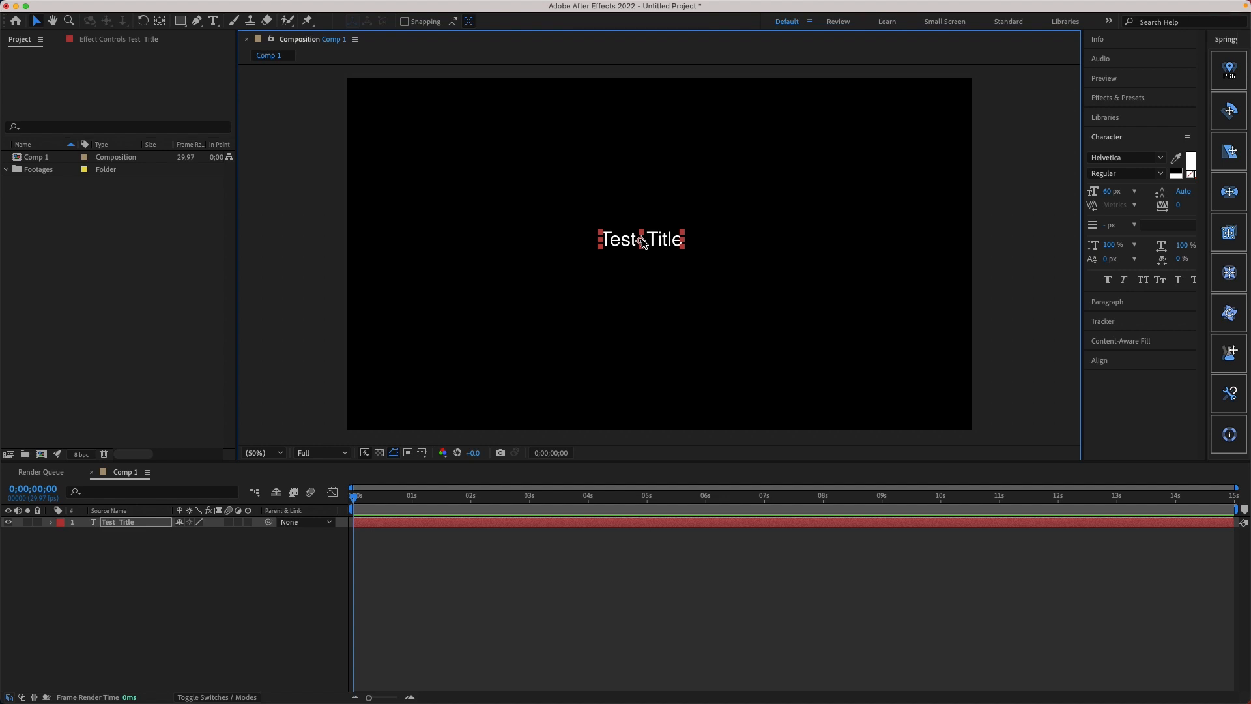
Step: Apply the Drop In By Character animation preset from the Animate In text presets to the Test Title layer at 0;00;00;00
click(1142, 98)
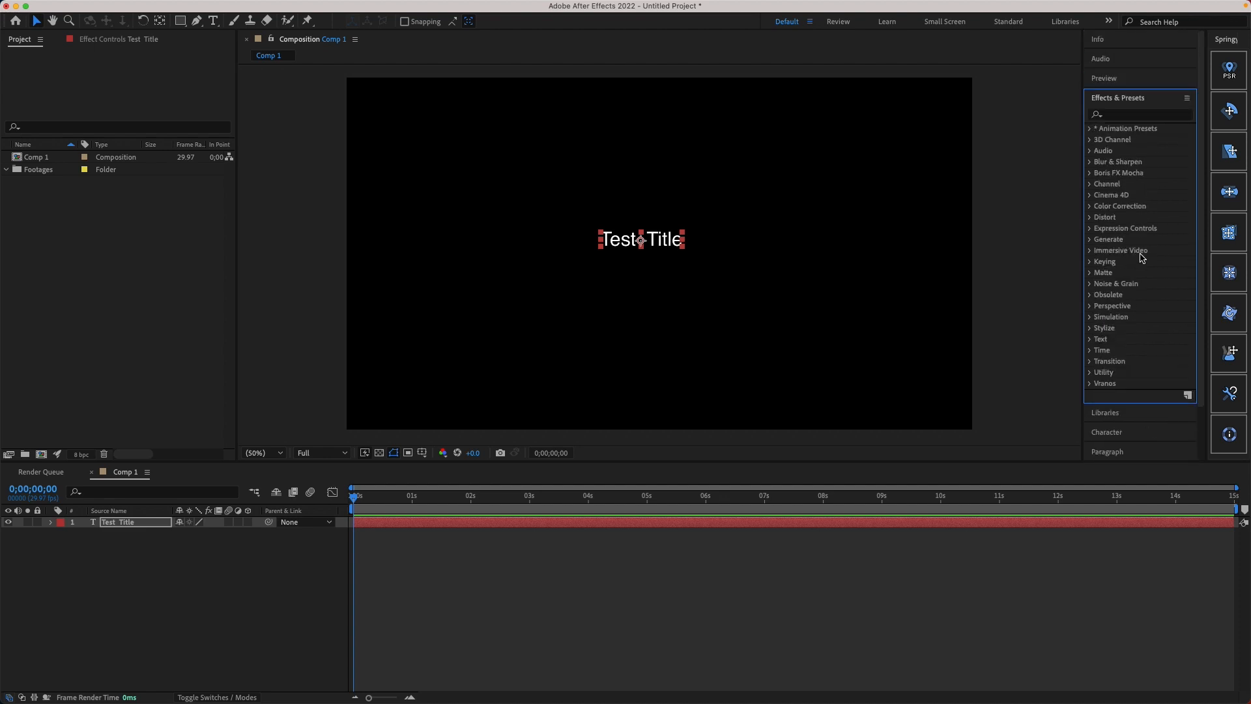
click(1090, 128)
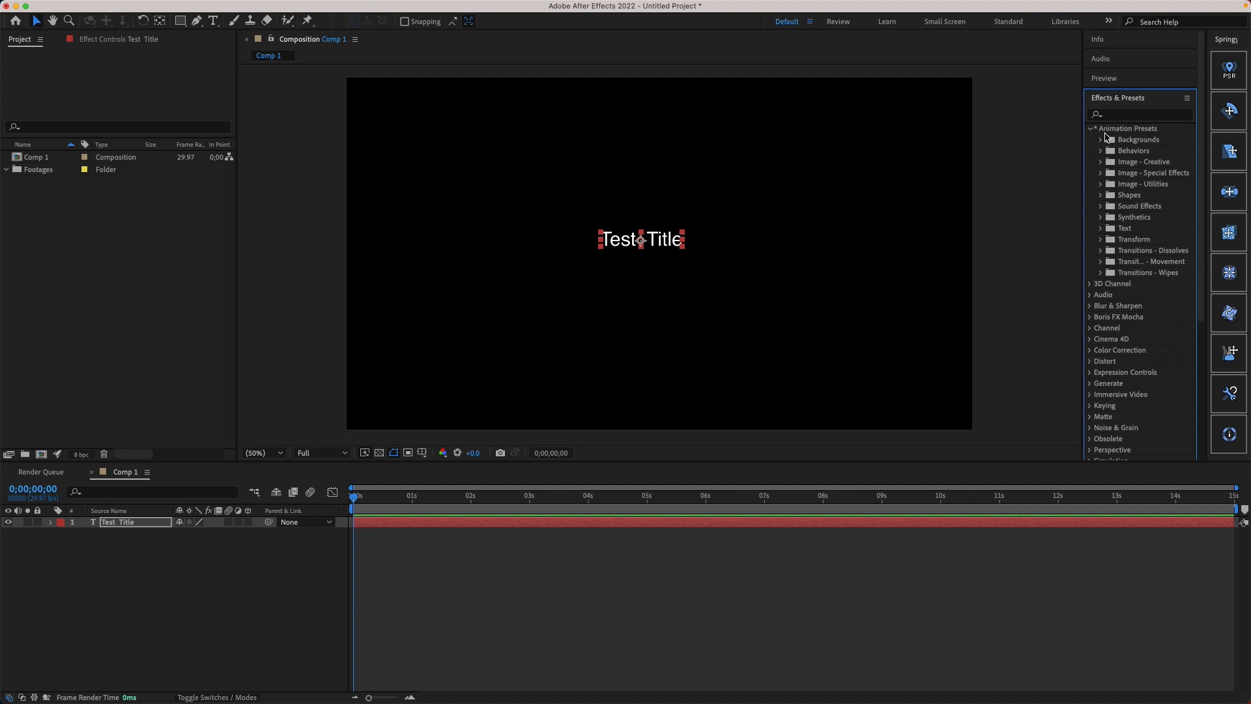
click(1101, 229)
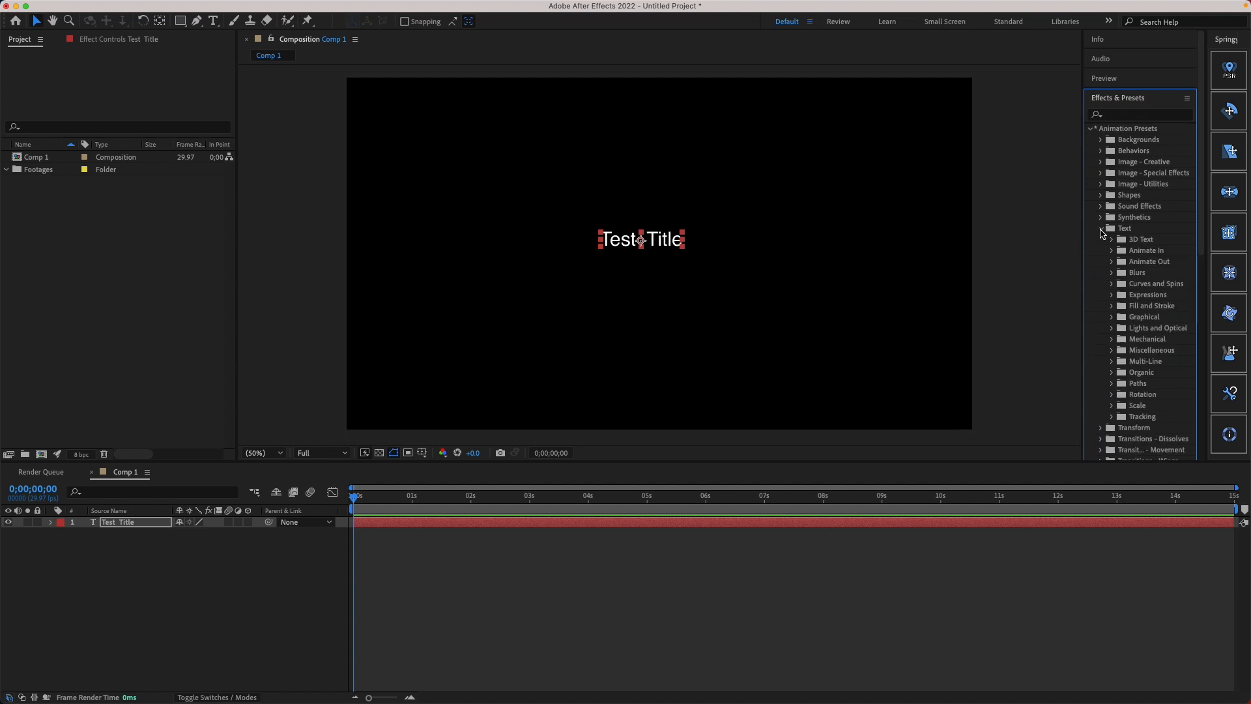
scroll(1094, 284, down, 10)
scroll(1094, 288, up, 10)
click(1112, 251)
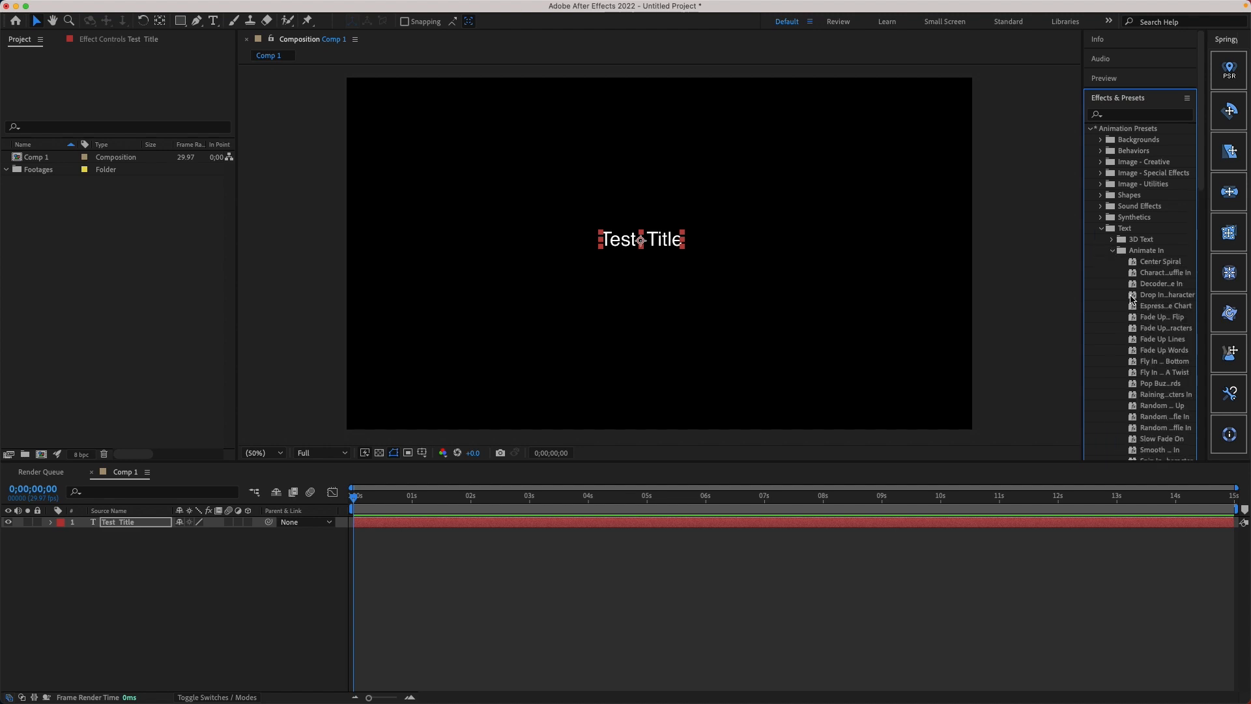
drag(1132, 297, 649, 243)
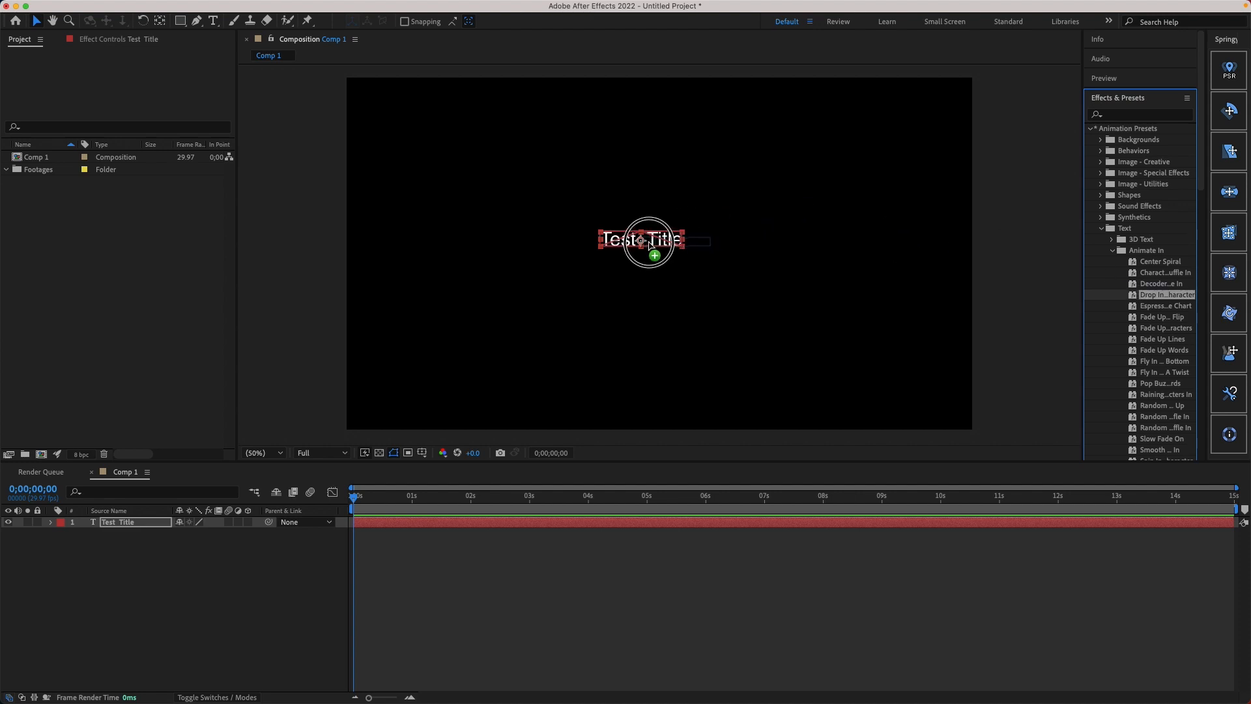
drag(650, 245, 832, 522)
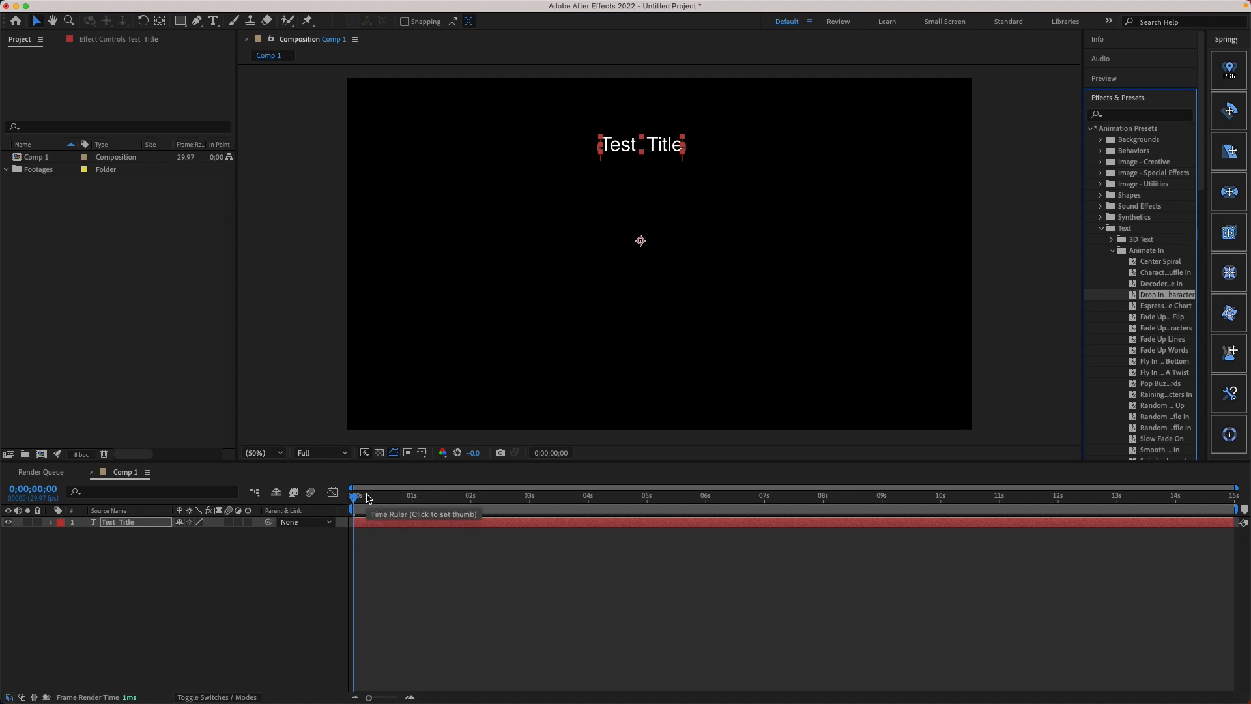
Step: Play Comp 1 from the start to preview the title's character drop-in animation
drag(382, 496, 255, 496)
key(space)
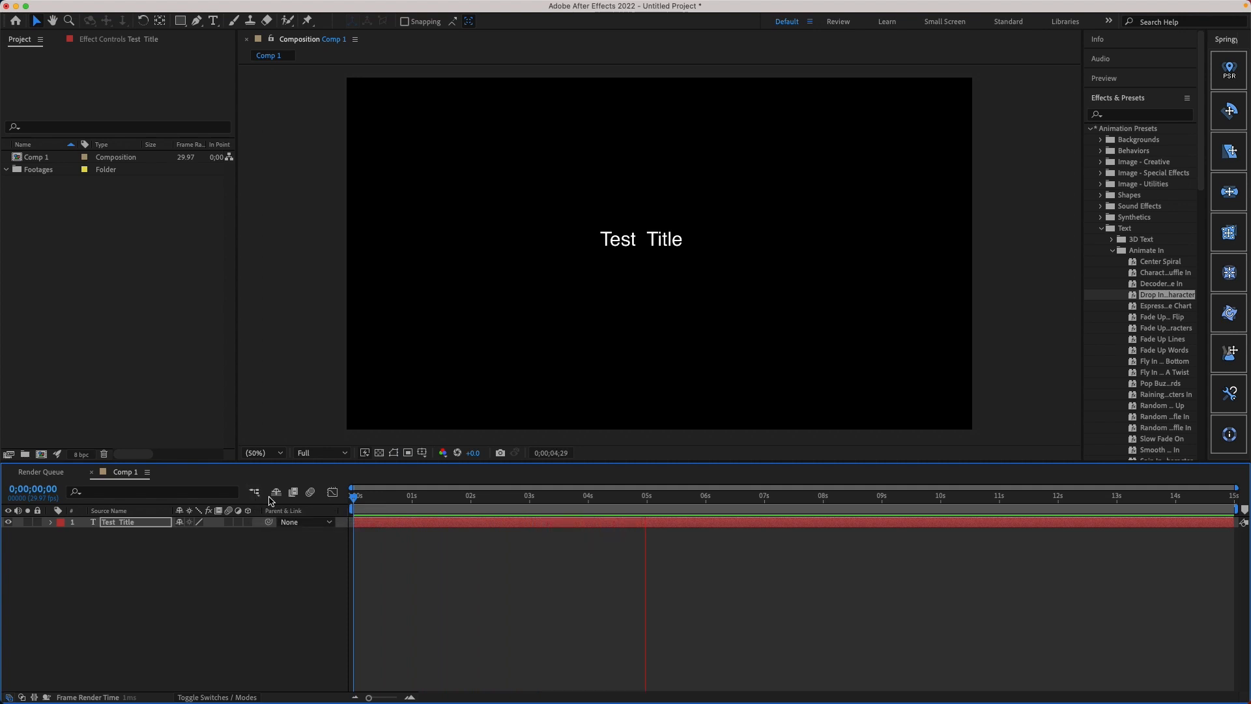
drag(380, 502, 352, 503)
key(space)
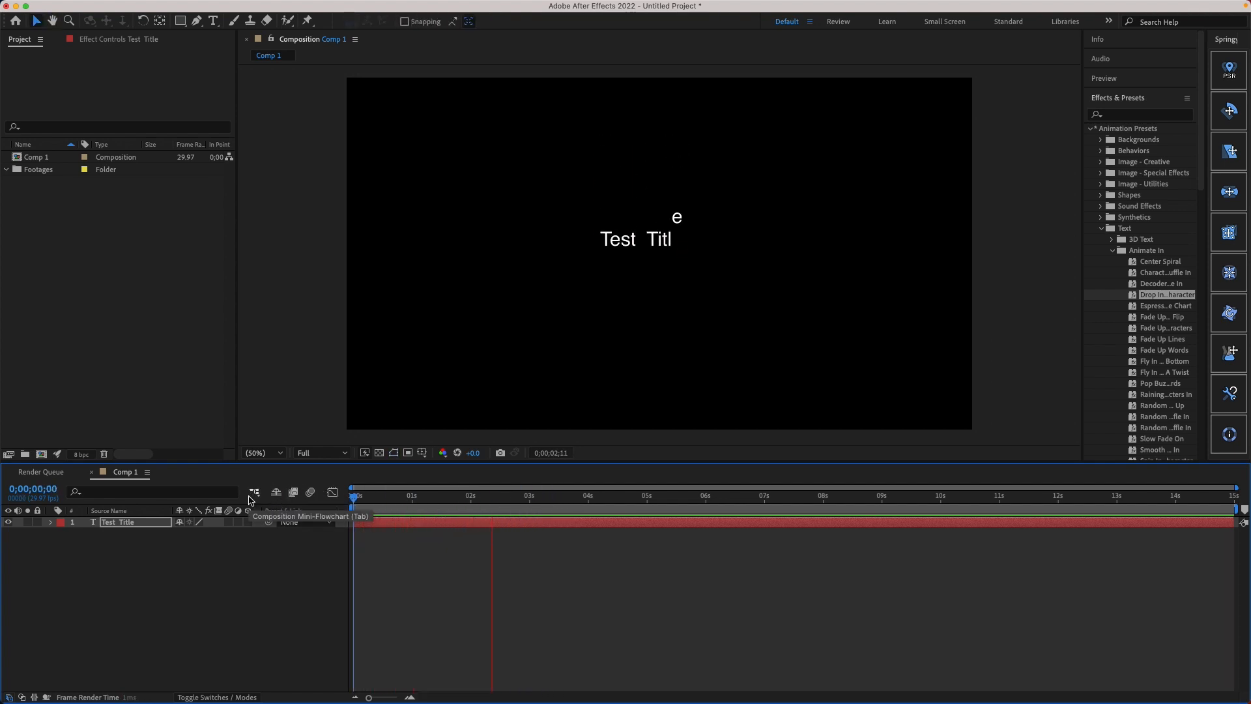
key(space)
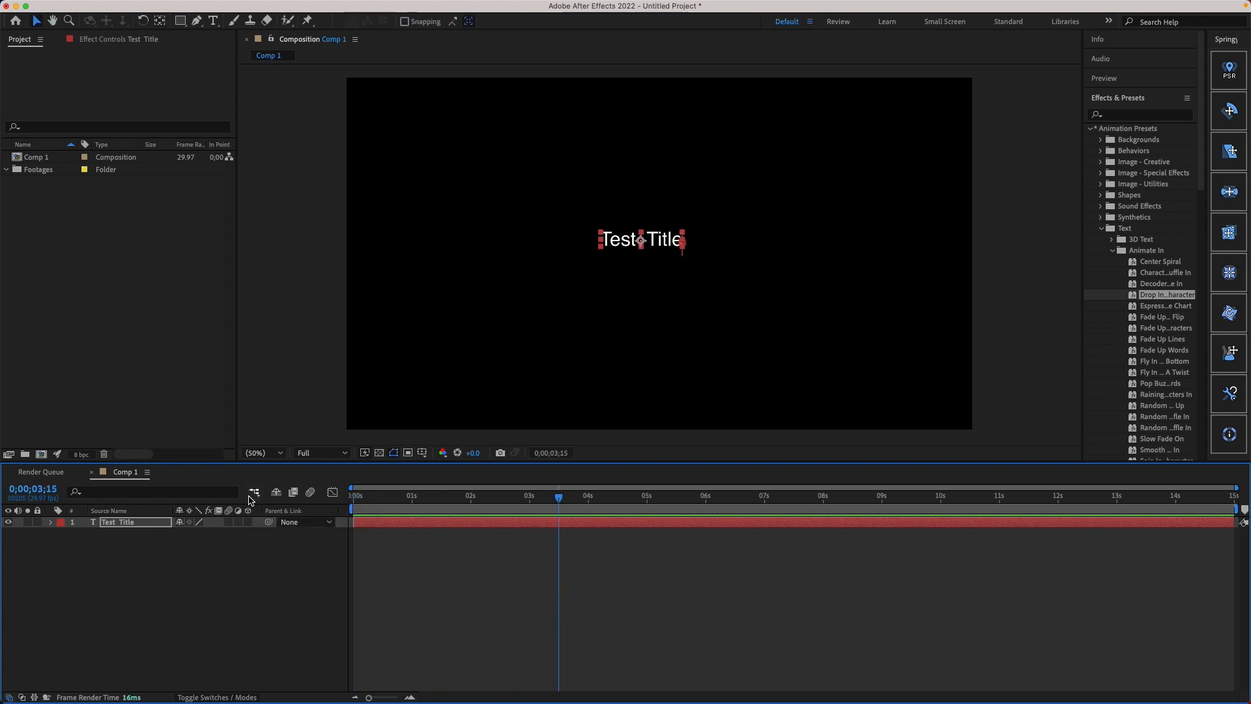
Step: Reveal the Start keyframes of Range Selector 1 under Animator 1 in the Test Title layer's Text properties
click(50, 523)
click(62, 534)
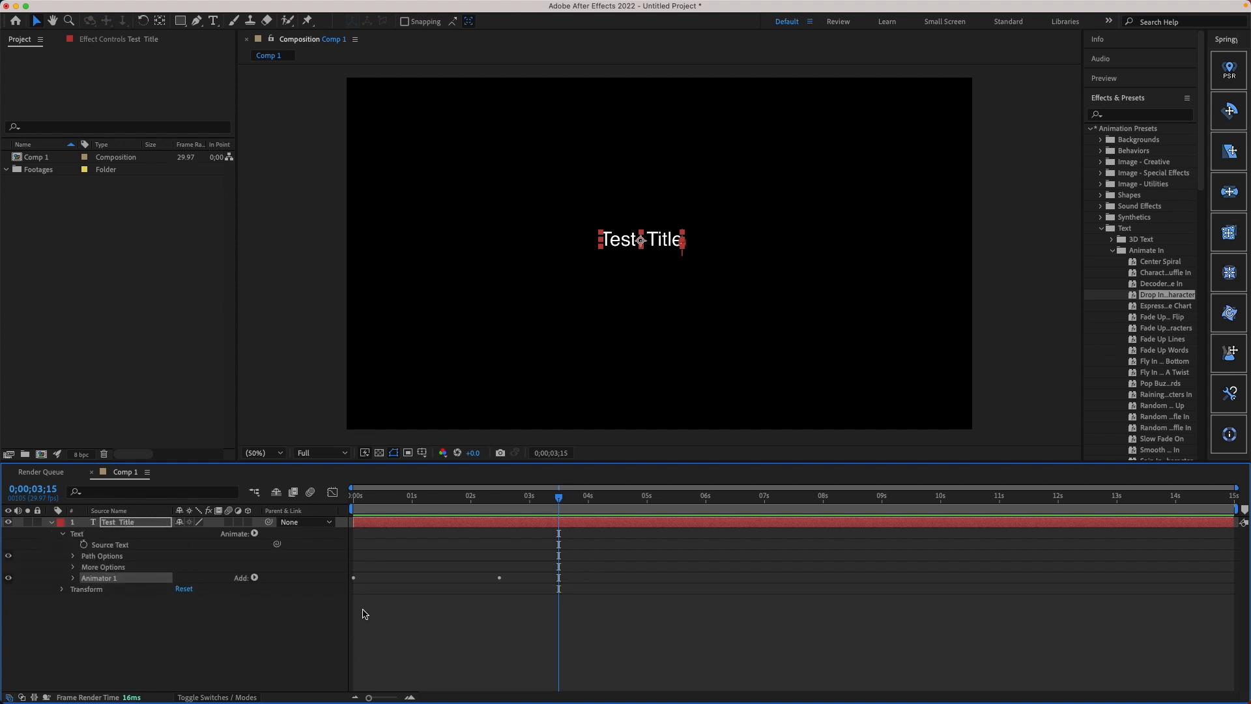
click(73, 578)
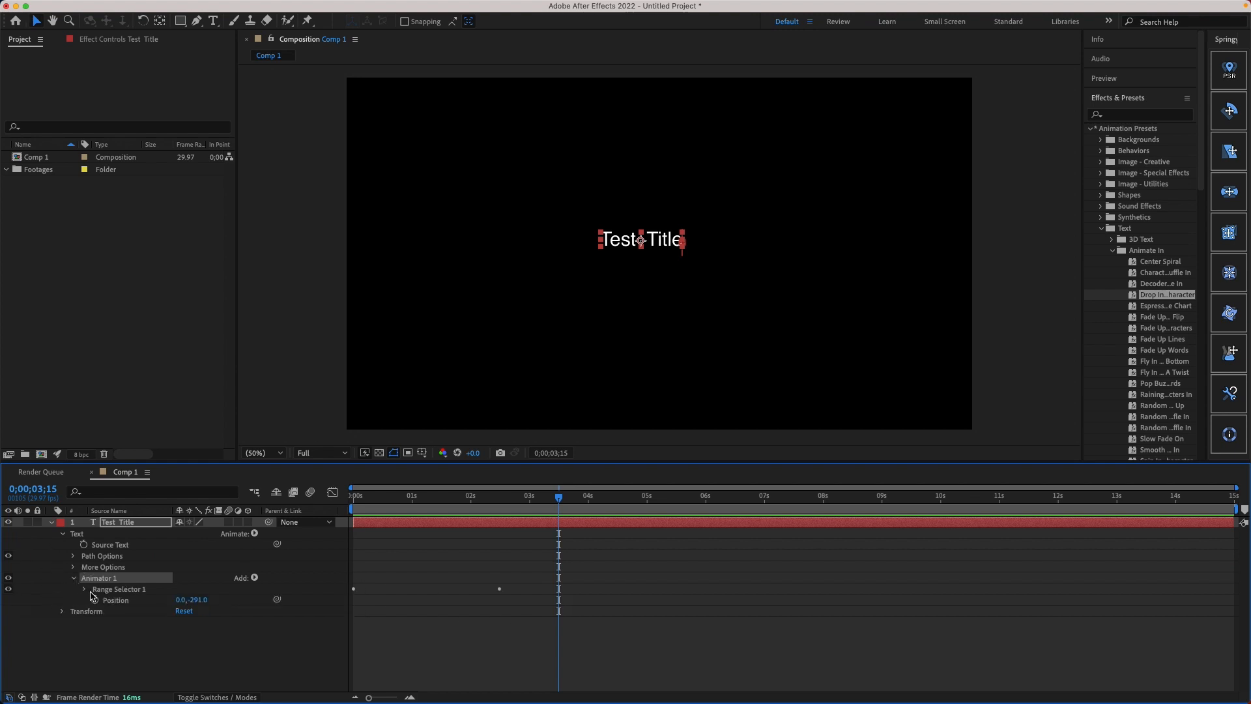
click(89, 592)
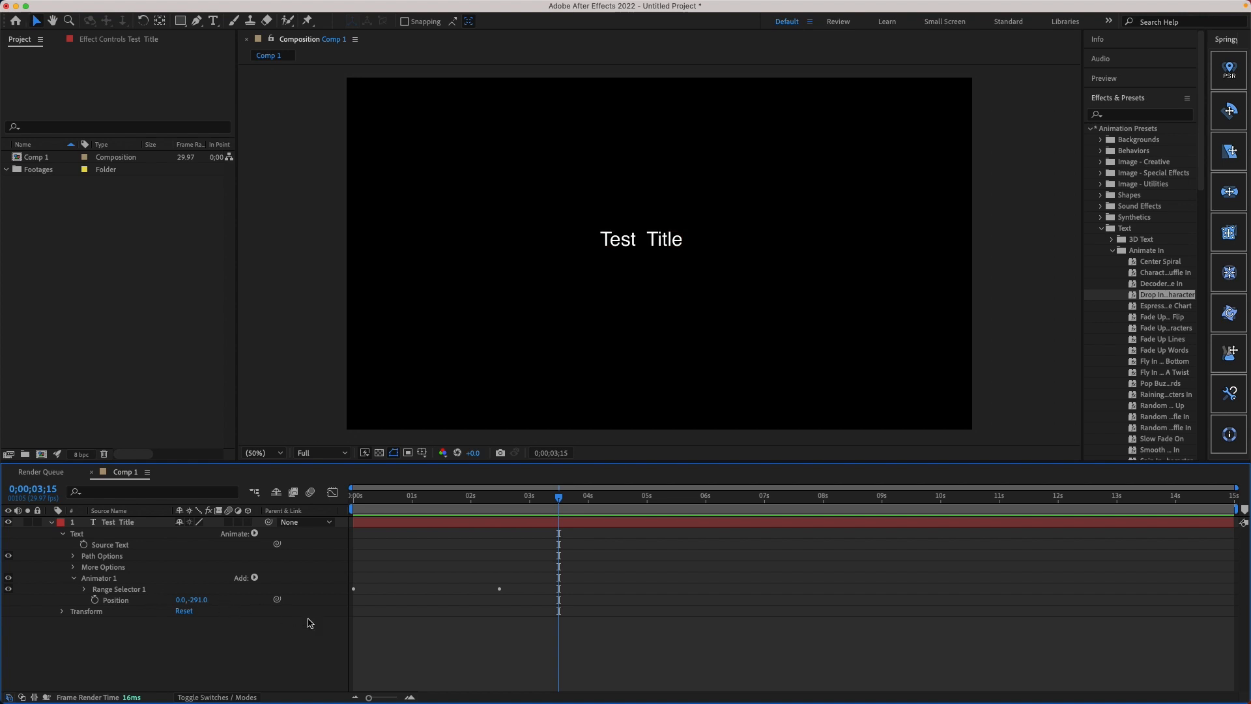
click(88, 590)
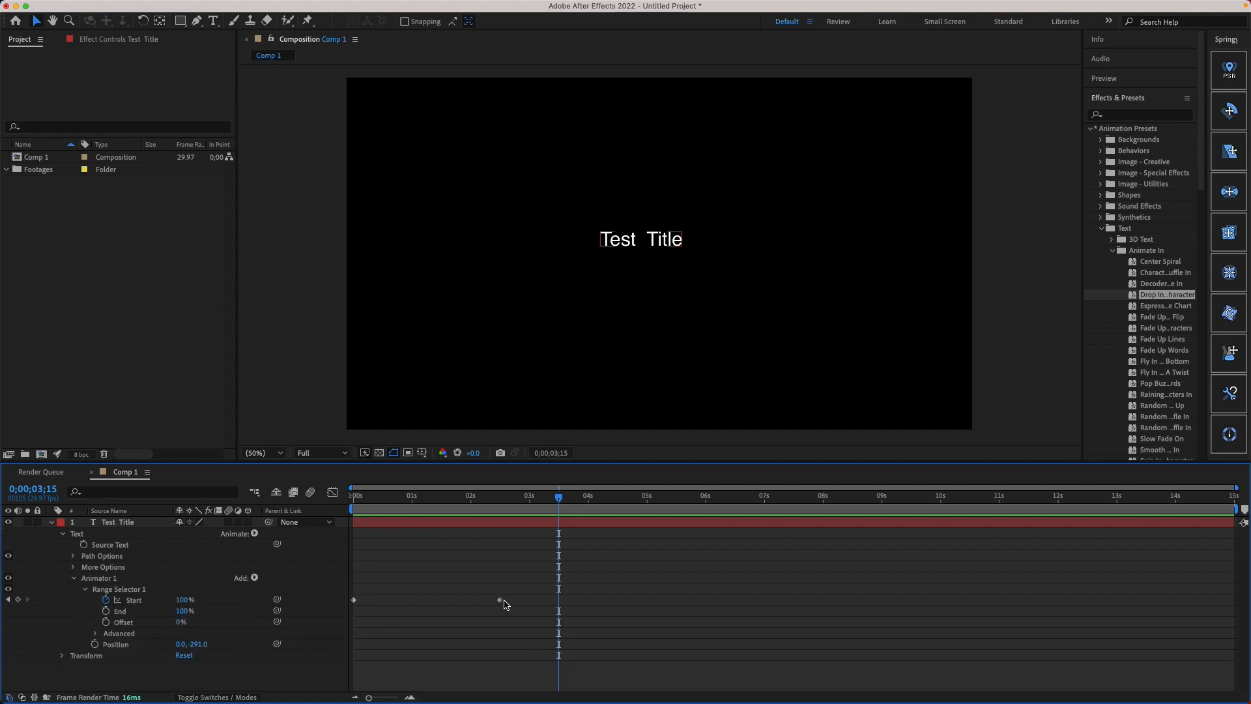
Step: Move Range Selector 1's second Start keyframe to just before the 1-second mark and preview the faster drop-in from the start
click(500, 600)
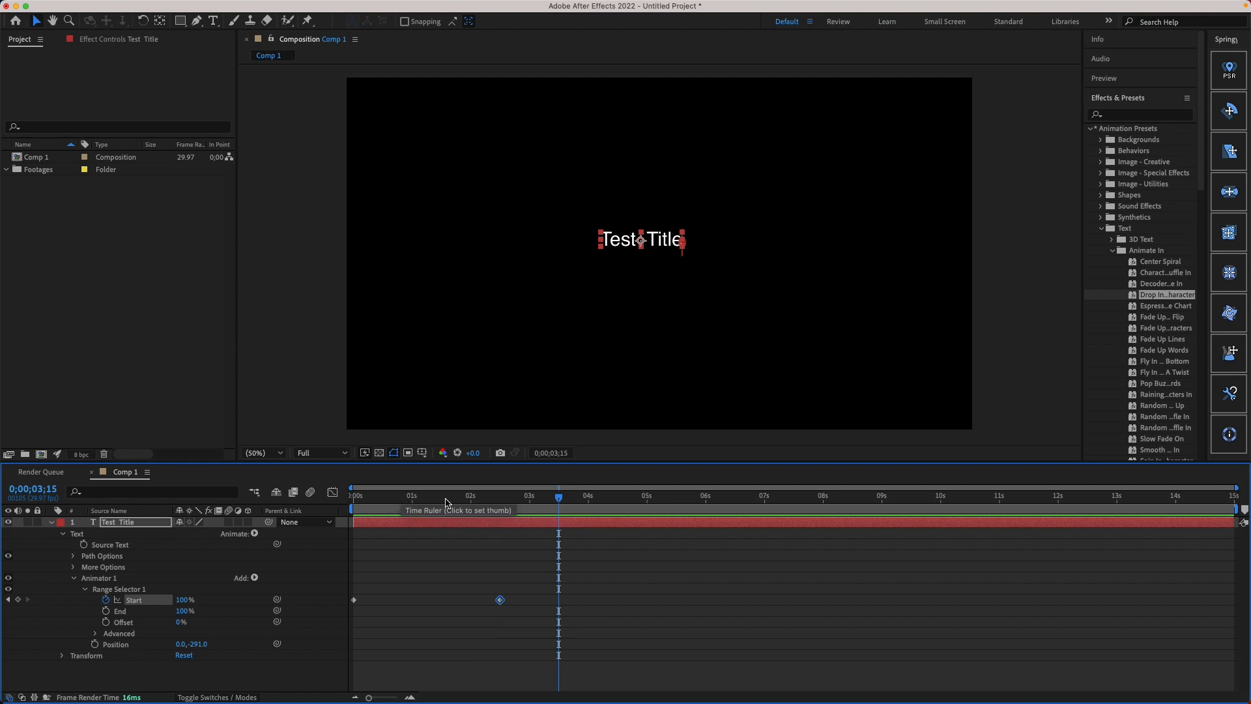
drag(501, 605, 408, 596)
drag(412, 502, 316, 481)
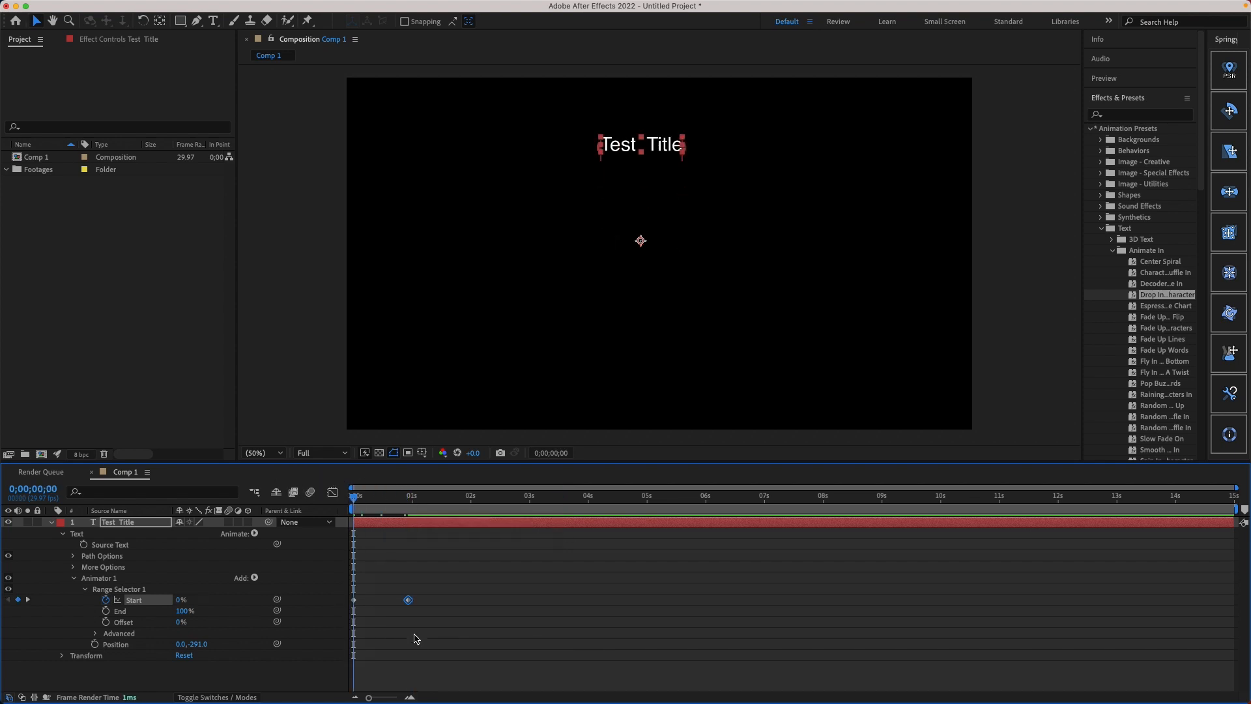
mouse_move(408, 600)
mouse_down()
mouse_move(454, 602)
mouse_move(399, 591)
mouse_up()
key(space)
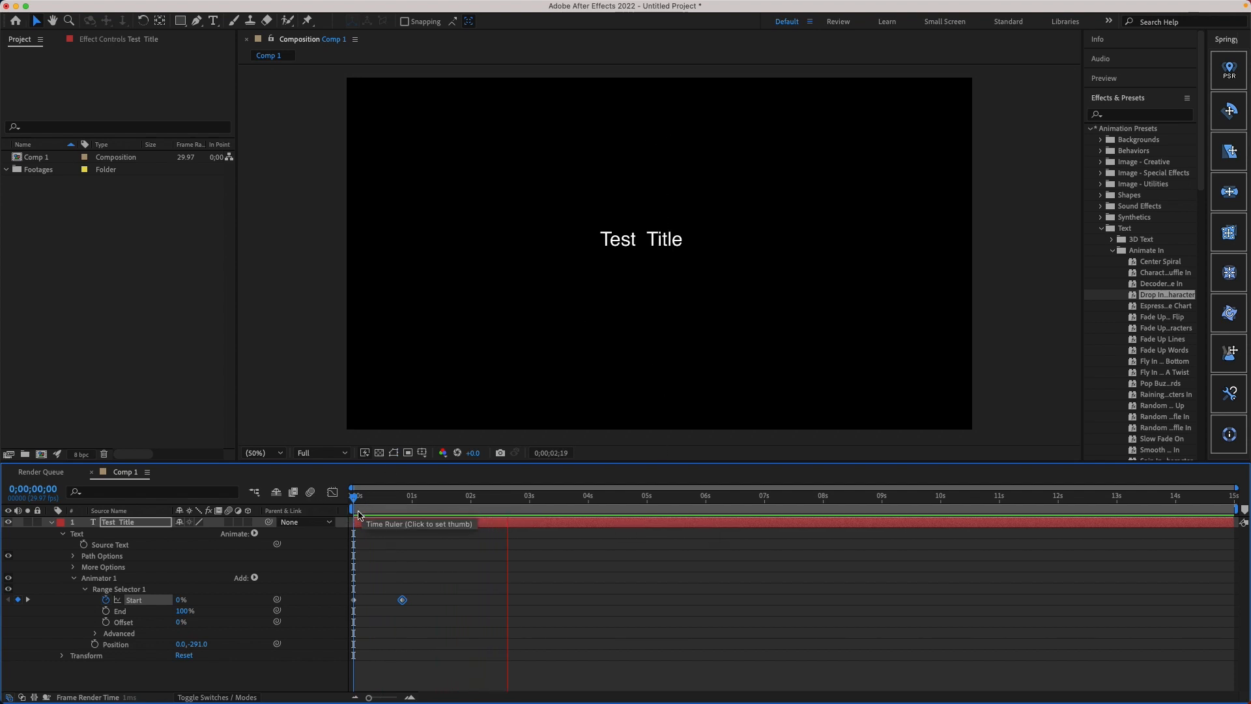
click(369, 502)
drag(368, 502, 309, 496)
key(space)
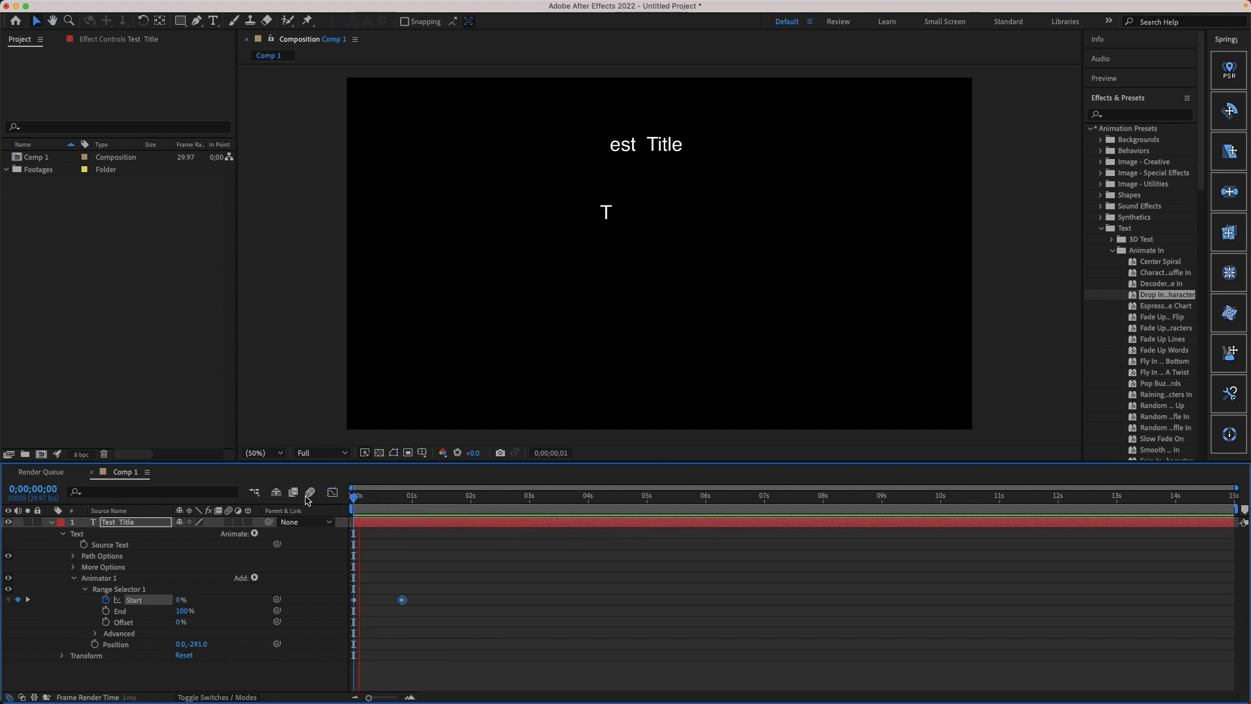
key(space)
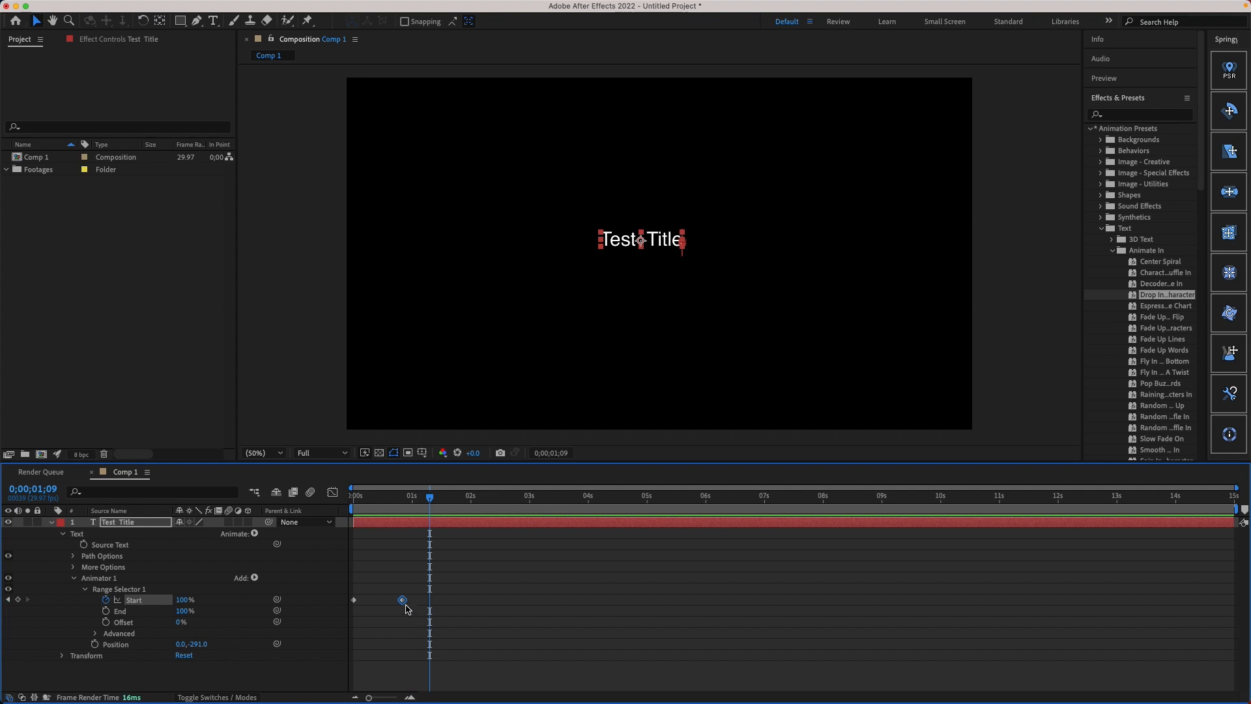
Step: Move Range Selector 1's second Start keyframe to about the 4-second mark and preview the slower drop-in from the start
drag(402, 600, 583, 615)
drag(434, 497, 282, 491)
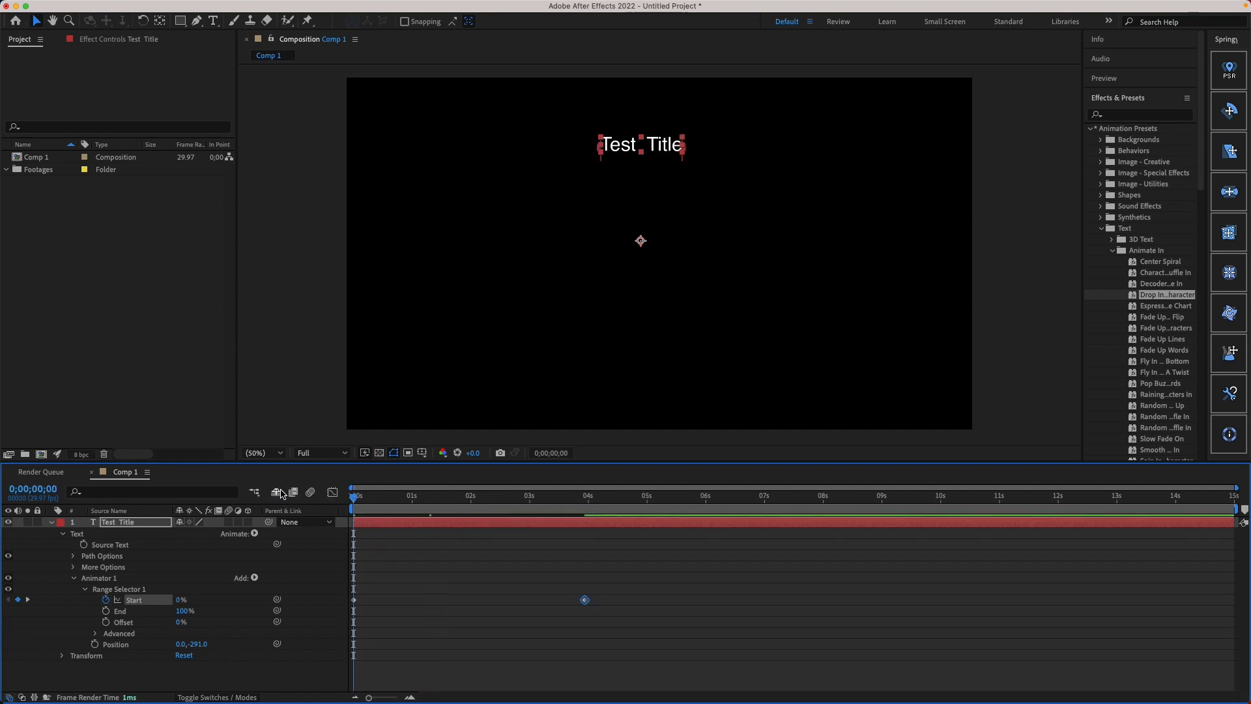
key(space)
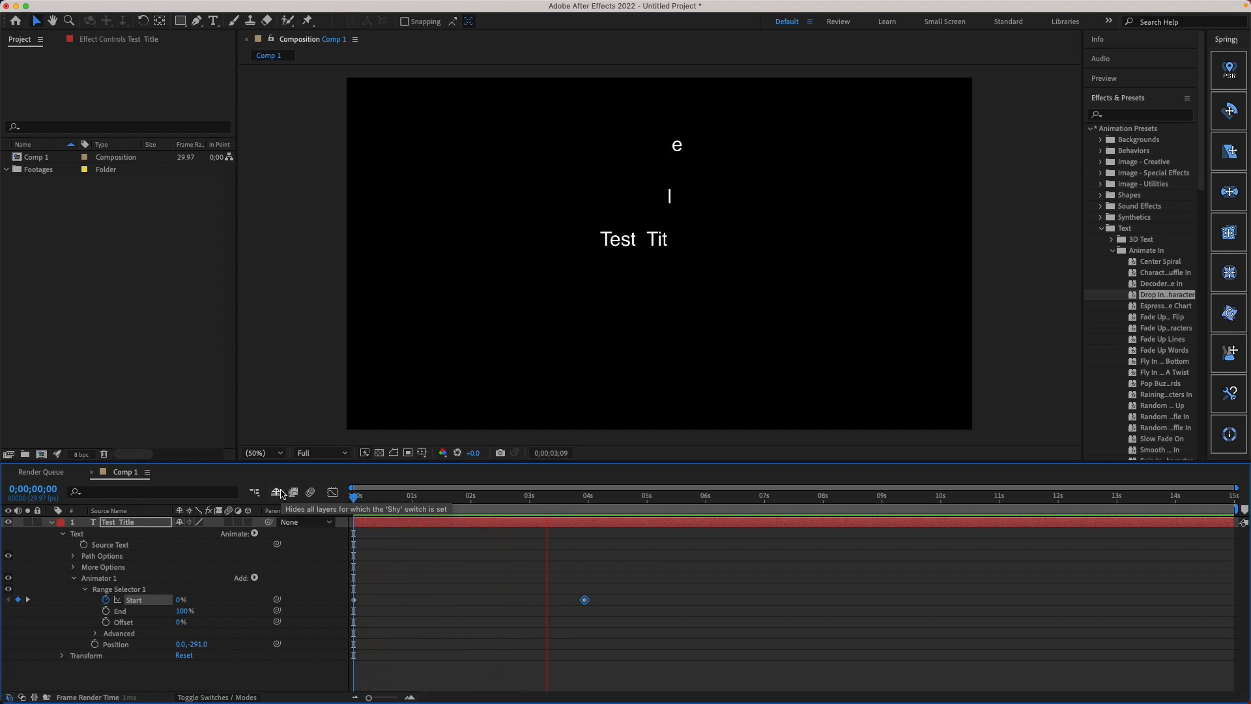
key(space)
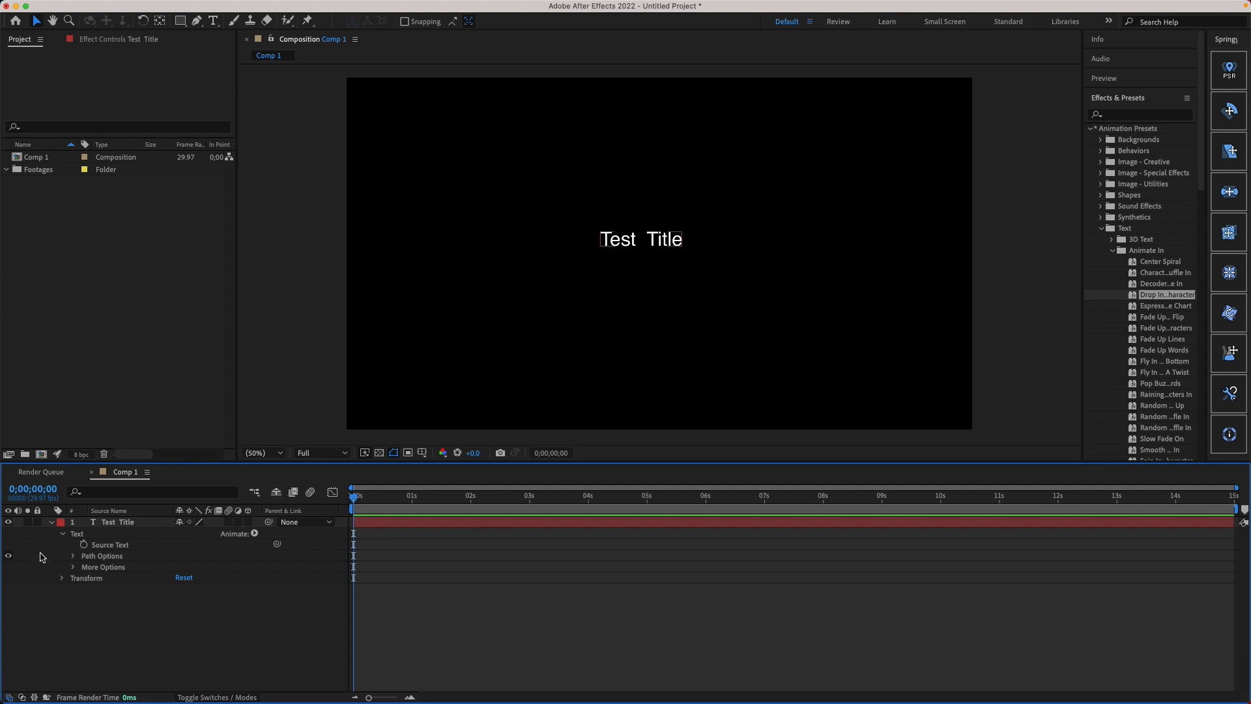
Step: Examine the properties available for animating the Test Title's text and reveal the layer's Transform properties
click(52, 522)
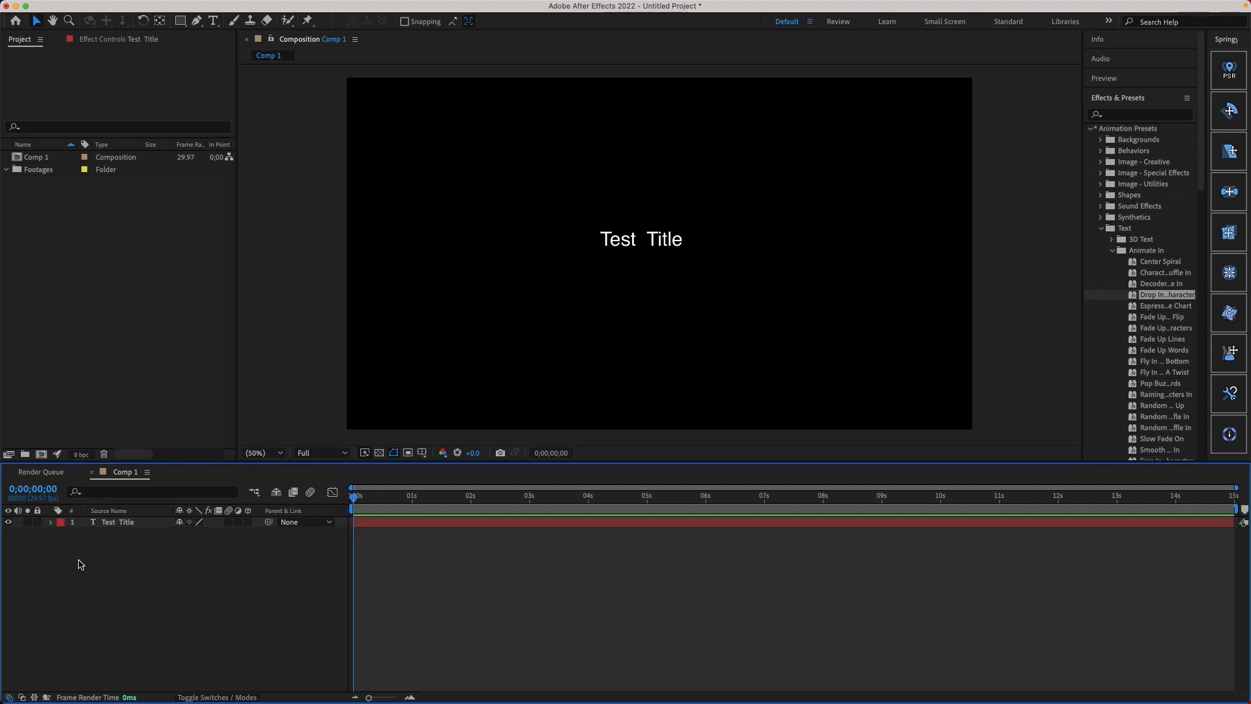
click(109, 523)
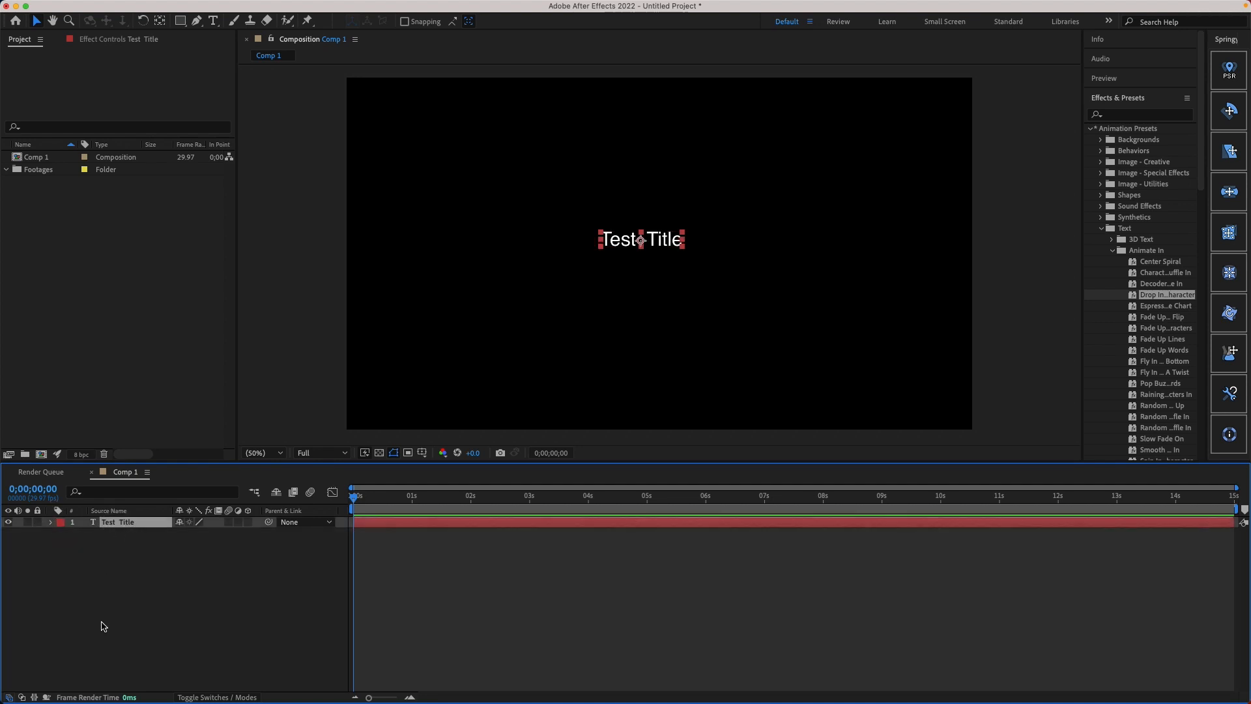
click(51, 522)
click(62, 534)
click(255, 534)
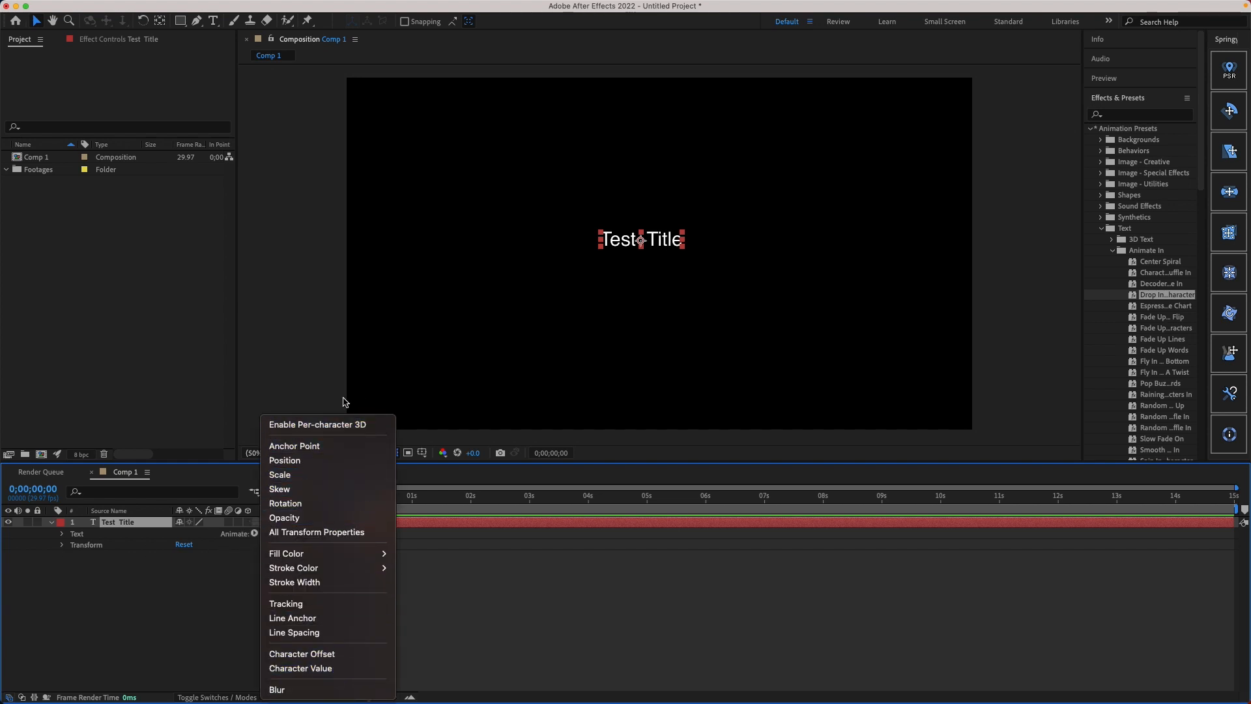
click(77, 559)
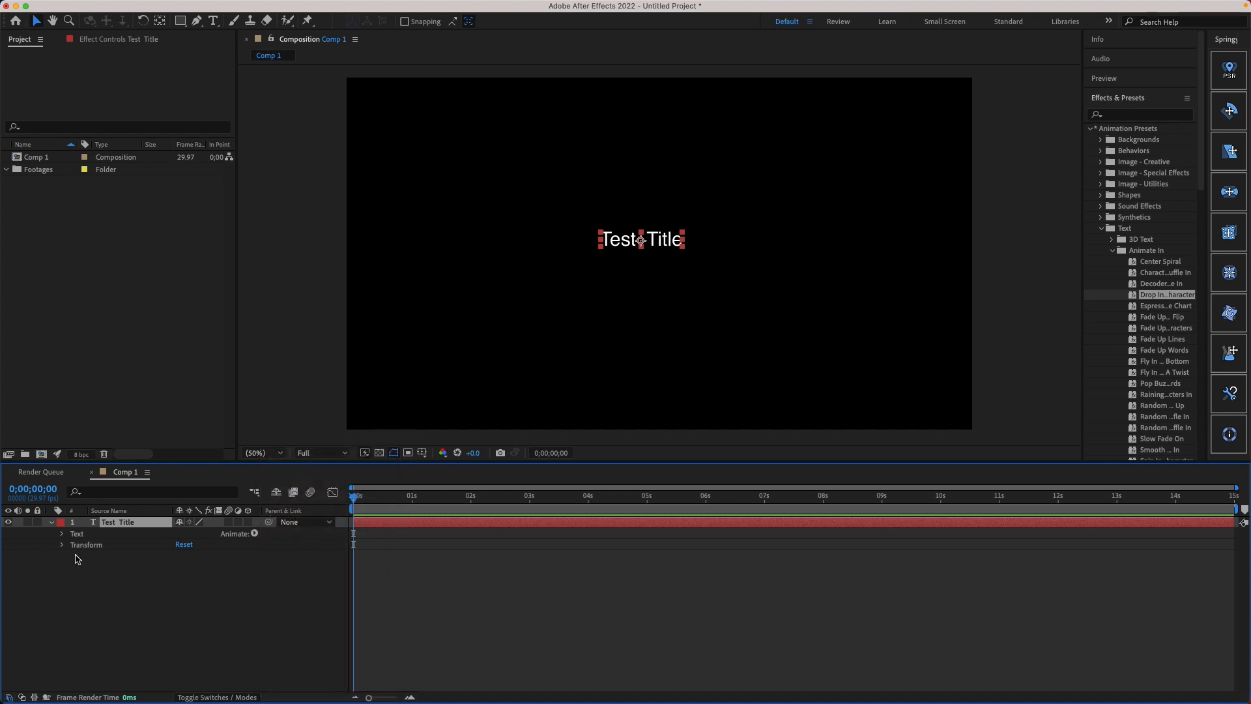
click(62, 546)
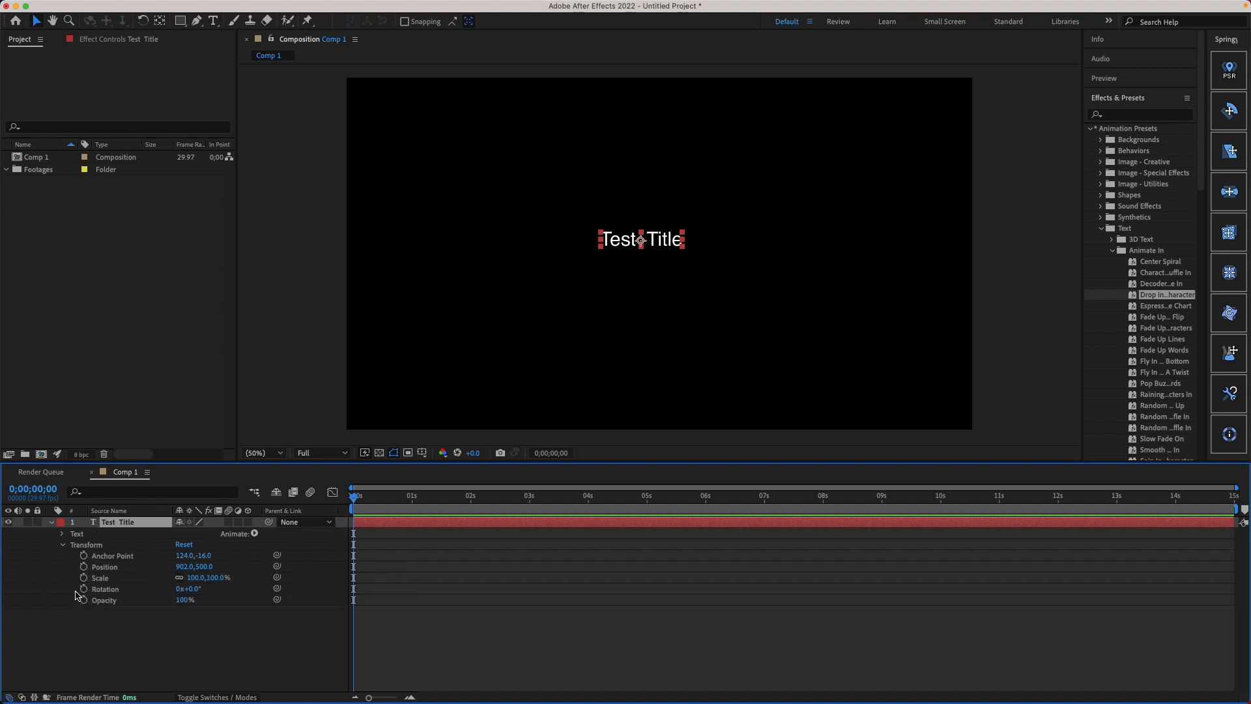
Step: Add an Opacity keyframe of 100% to the Test Title layer at 0;00;00;29
drag(374, 503, 256, 478)
drag(363, 502, 412, 500)
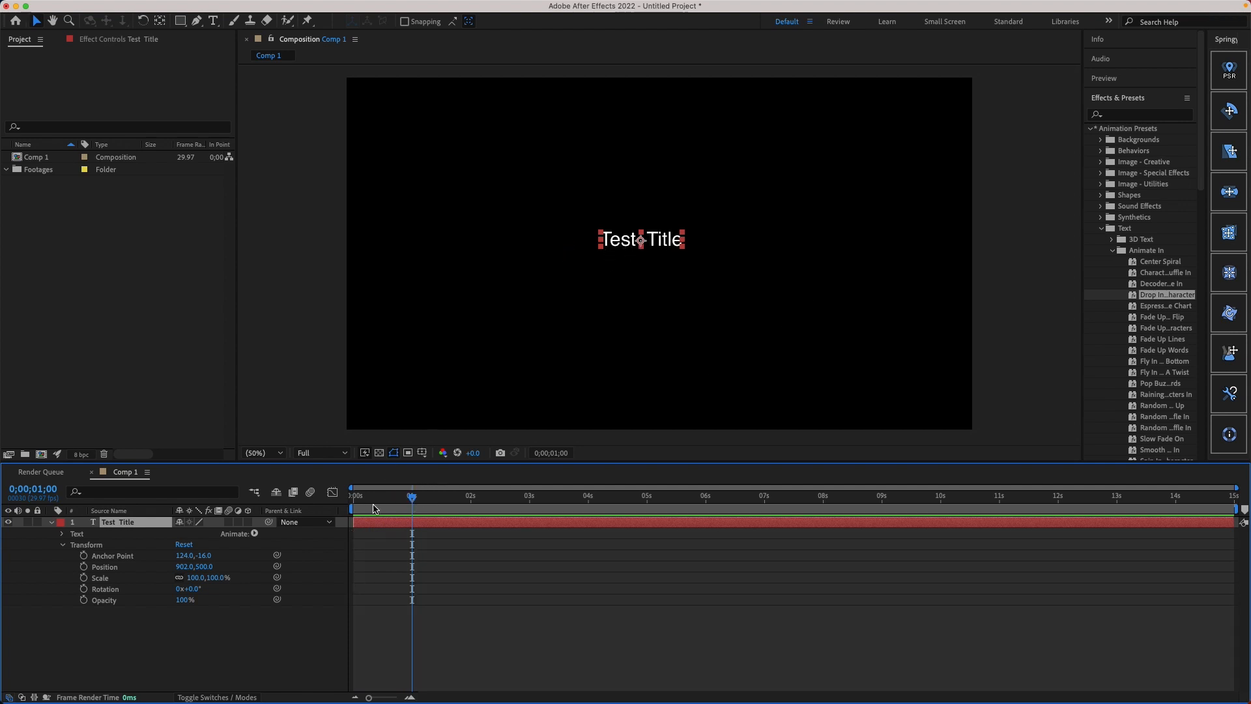
drag(412, 499, 409, 500)
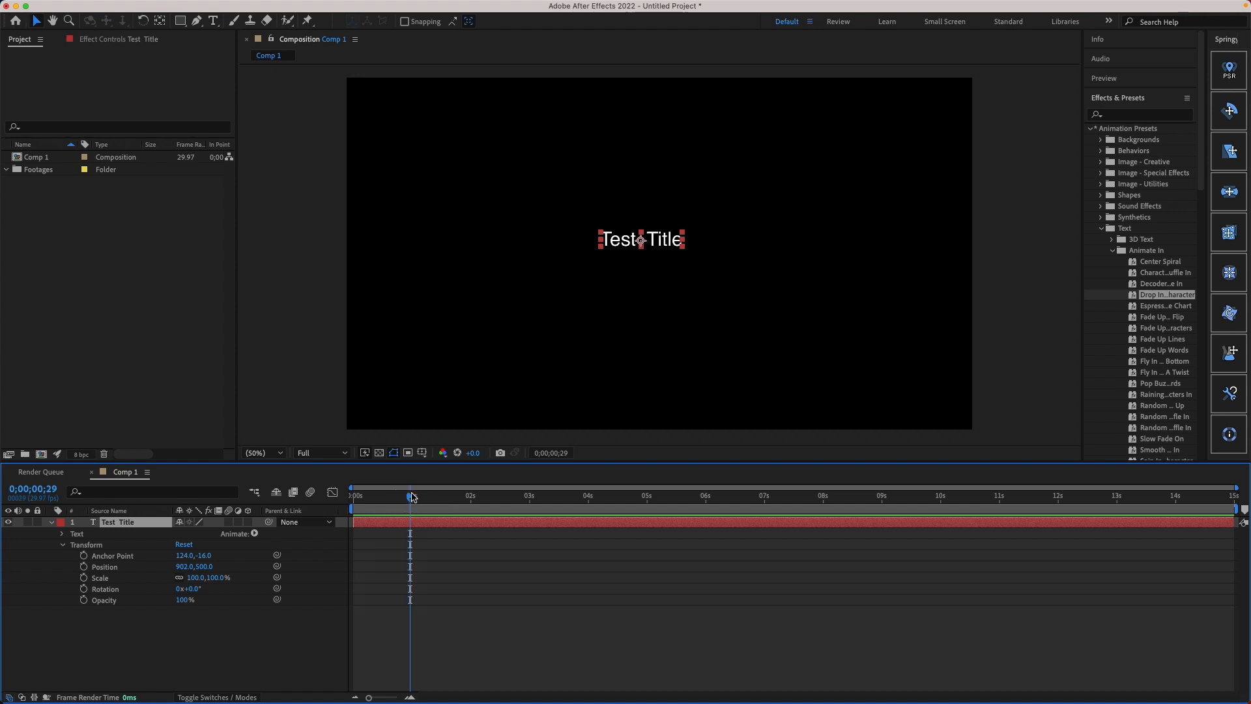
click(83, 599)
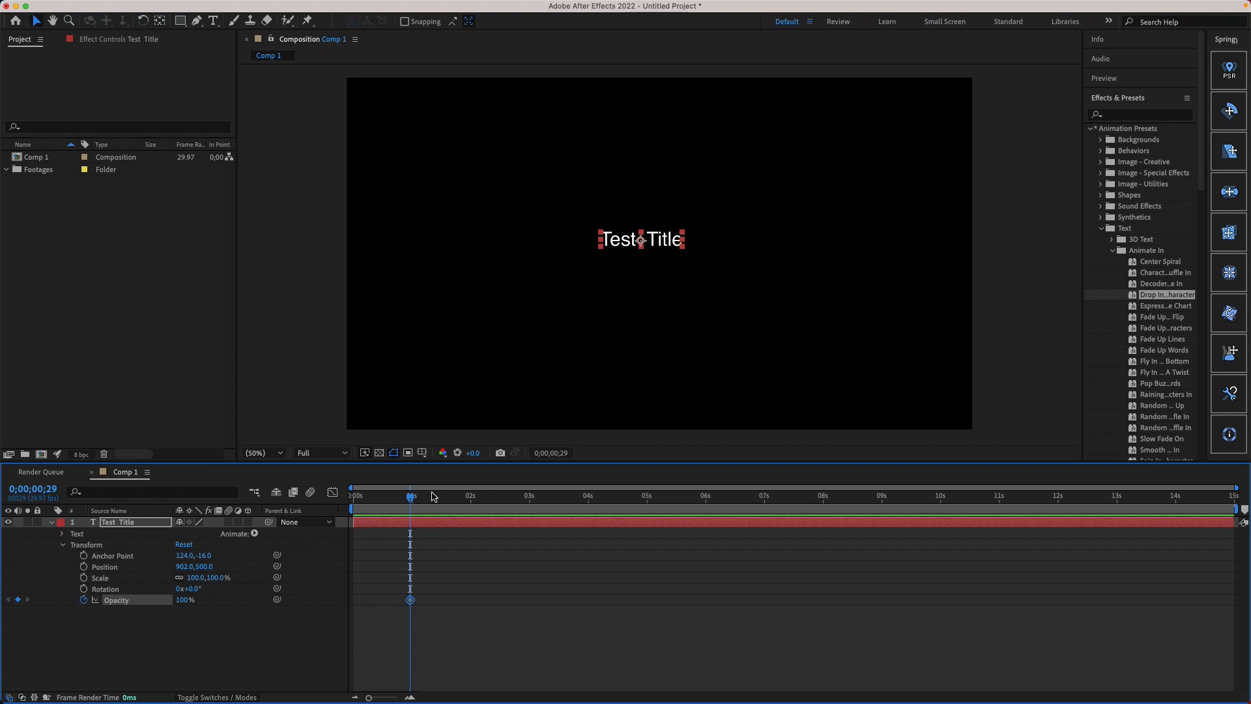
Step: Set the Test Title layer's Opacity to 0% at 0;00;00;00 to create the fade-in's starting keyframe
drag(410, 496, 342, 493)
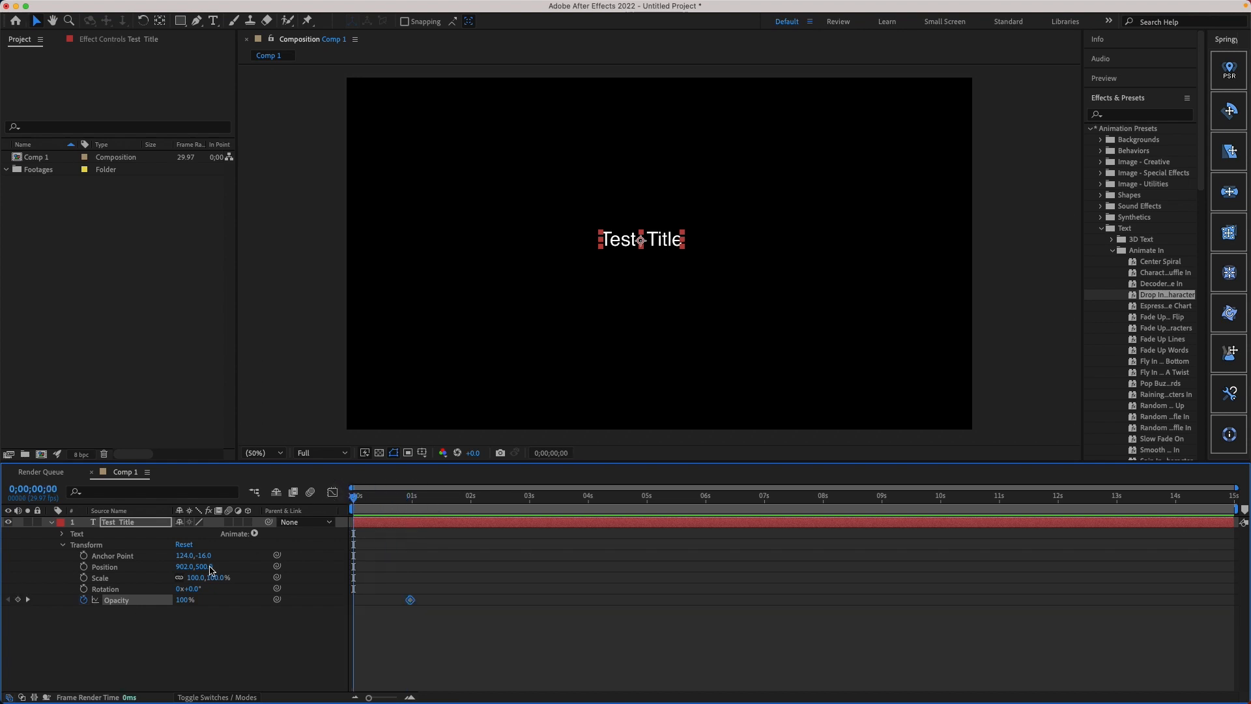
click(184, 600)
text(0)
key(Return)
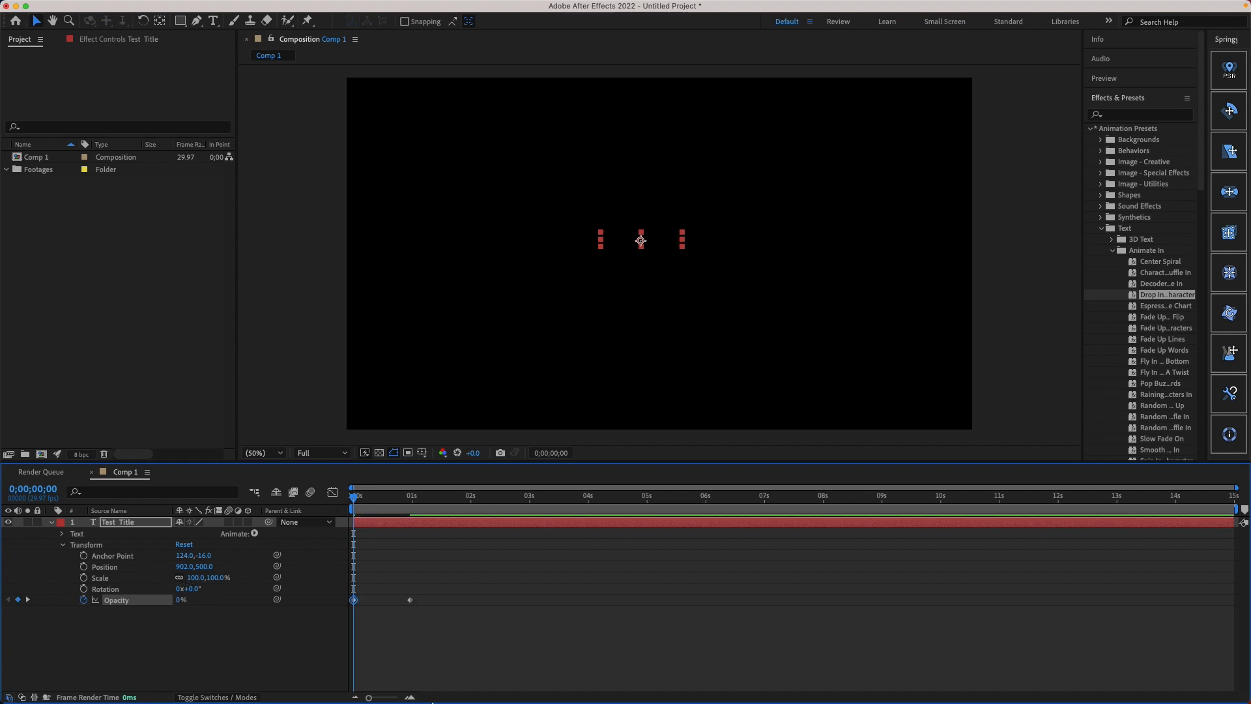
Step: Play Comp 1 from the start to preview the title's fade-in, then return to 0;00;00;00
click(364, 498)
drag(364, 499, 331, 502)
key(space)
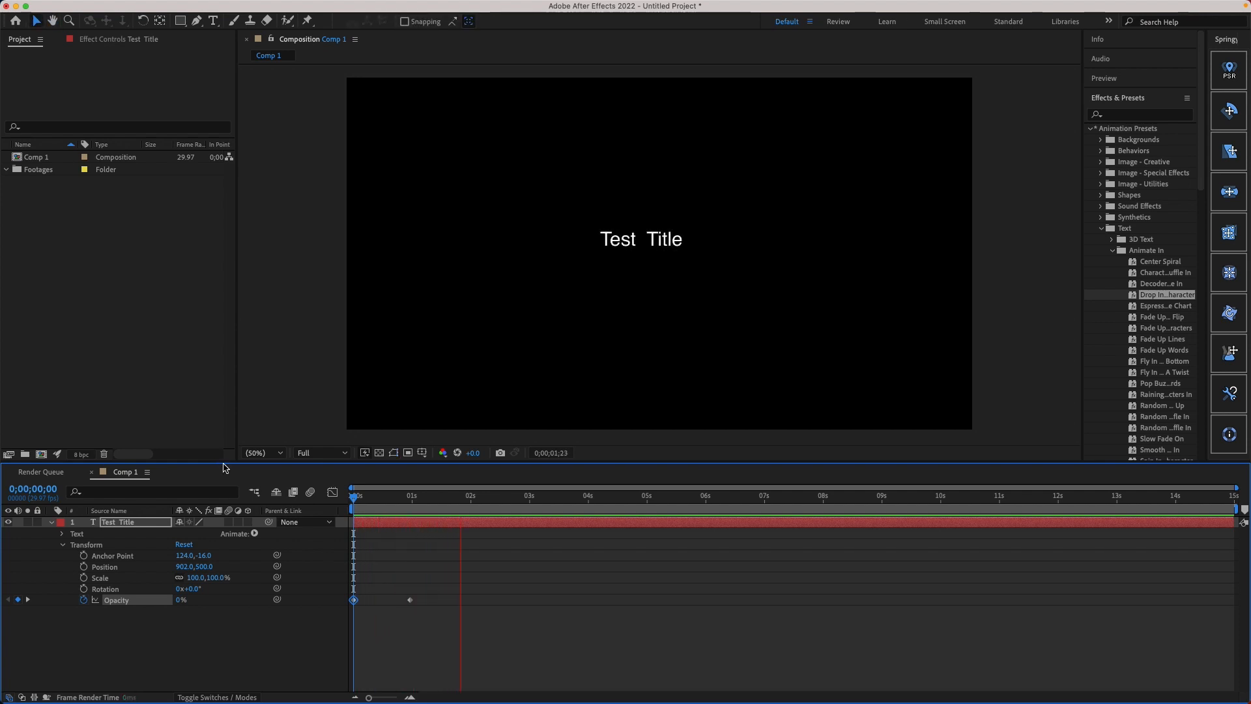
key(space)
drag(310, 499, 274, 506)
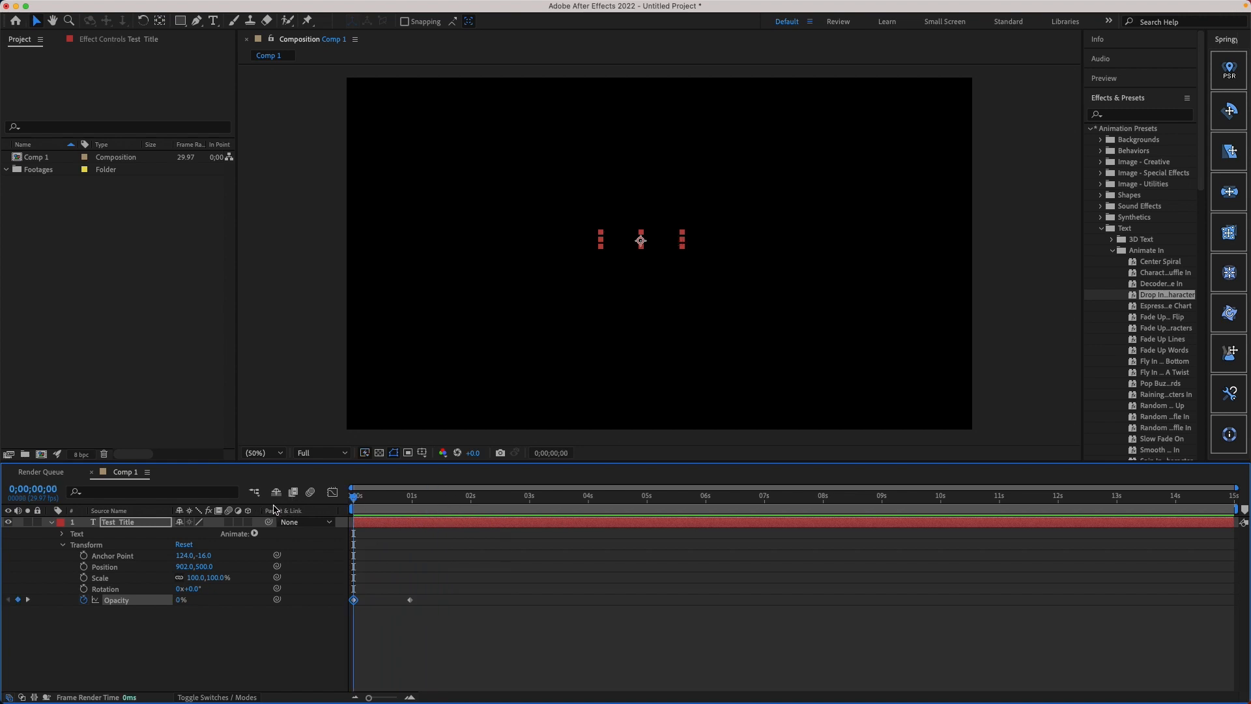
Step: Select both Opacity keyframes of the Test Title layer, deselect them and go back to the first keyframe at 0;00;00;00
drag(433, 595, 351, 606)
drag(378, 501, 409, 499)
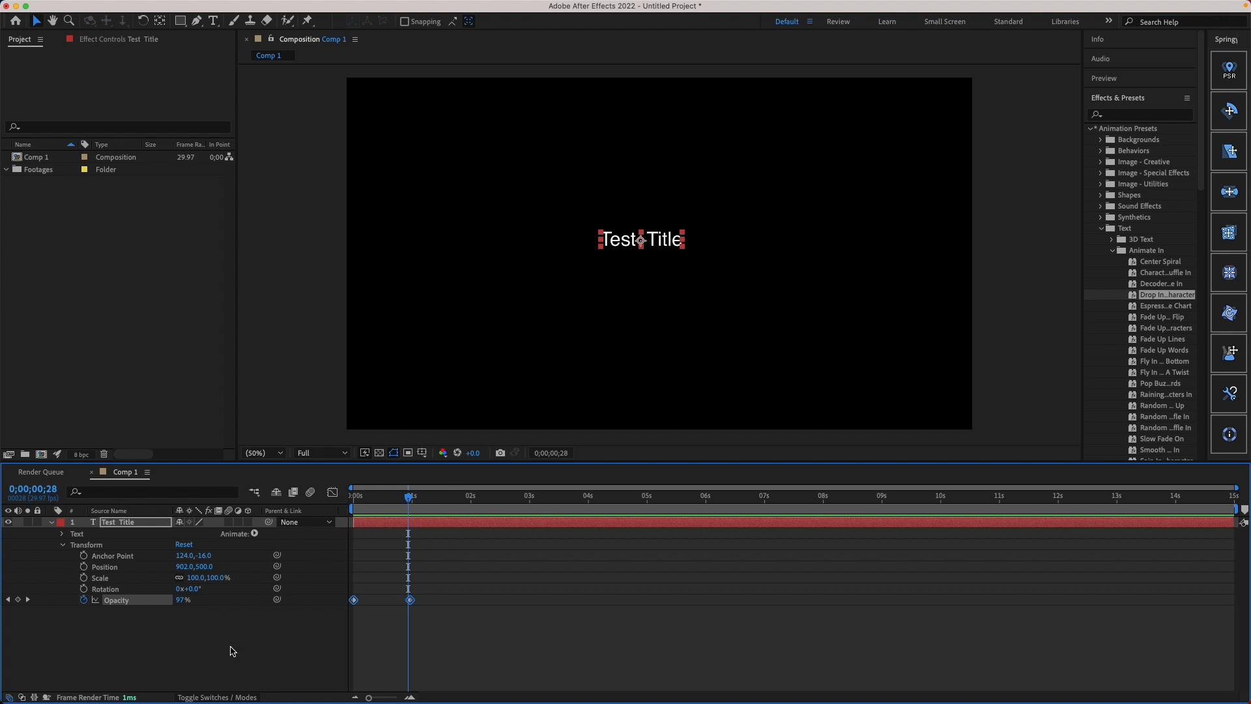
click(232, 651)
click(7, 600)
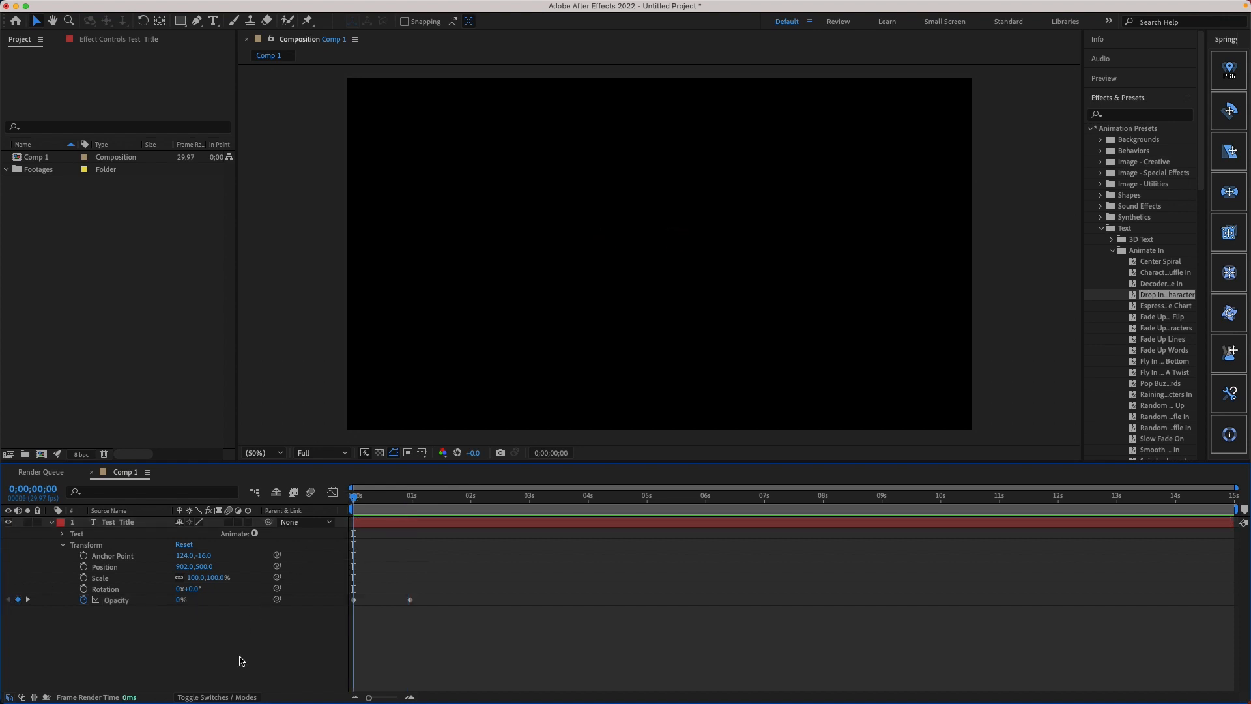
click(125, 600)
Step: Go to the Opacity keyframe at 0;00;00;29, try turning off Opacity's keyframing and undo that change
click(28, 600)
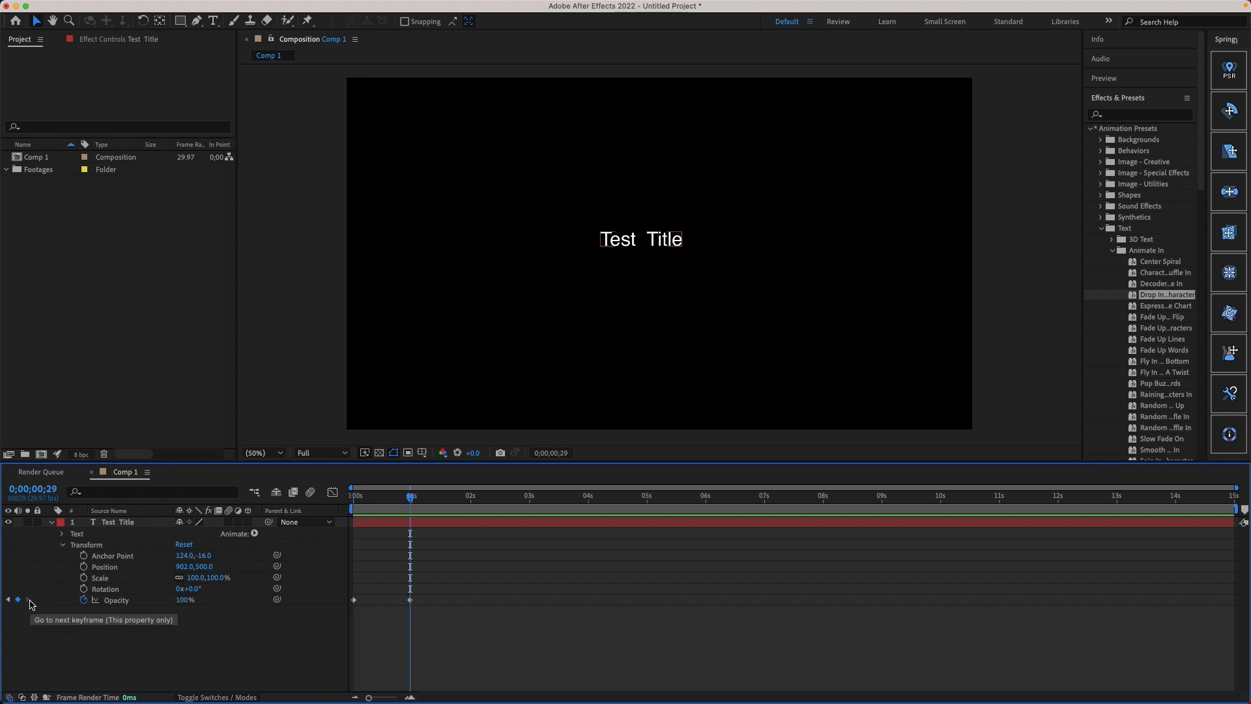
click(84, 600)
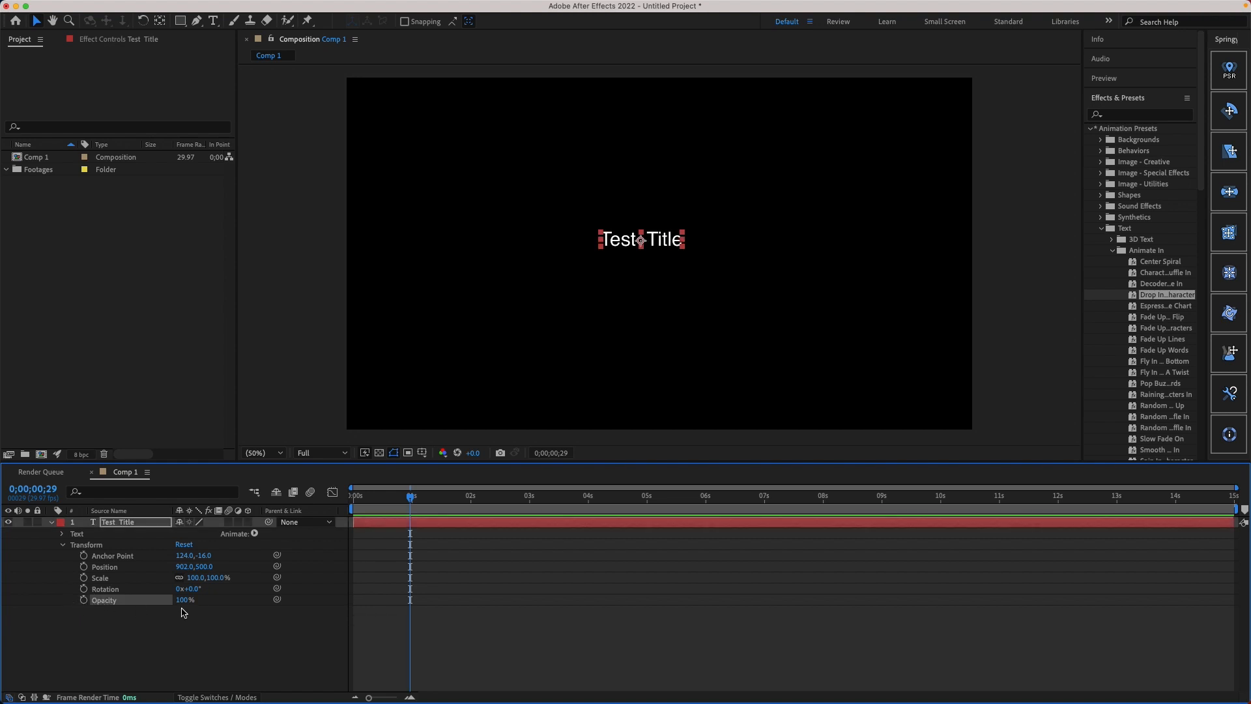
key(super+z)
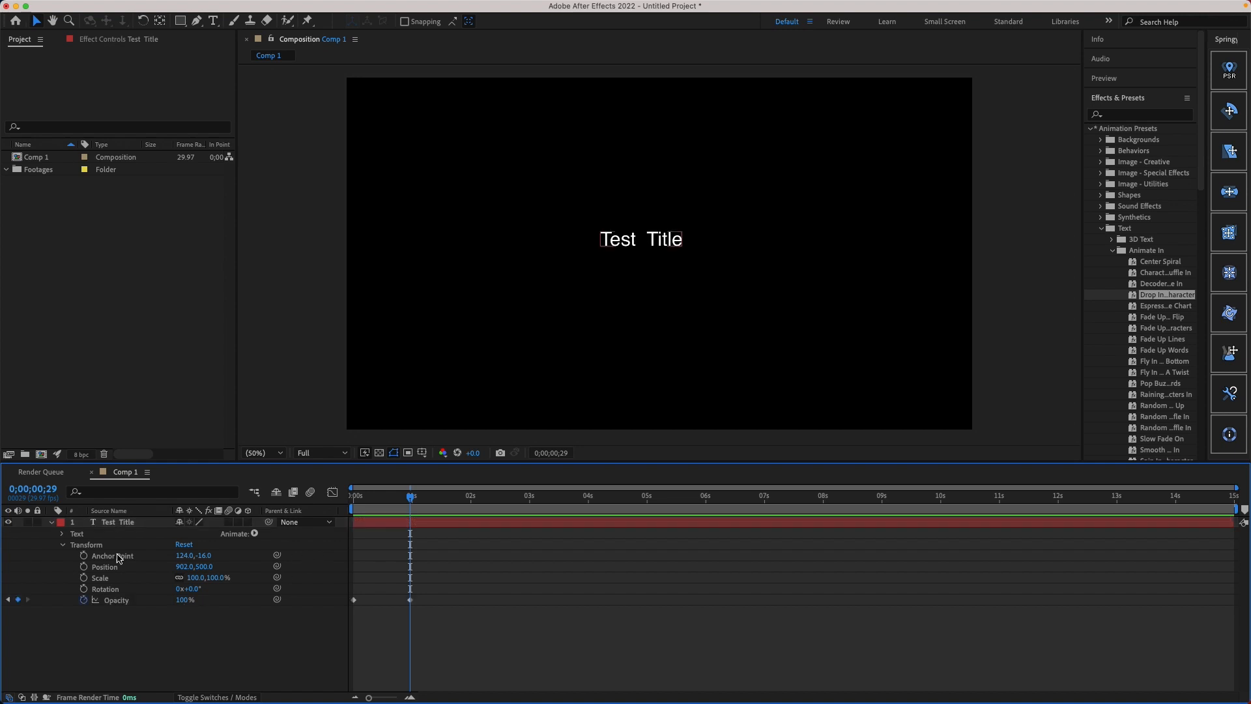
Step: Remove all Opacity keyframes from the Test Title layer at 0;00;00;00 and set its Opacity to 100%
click(8, 599)
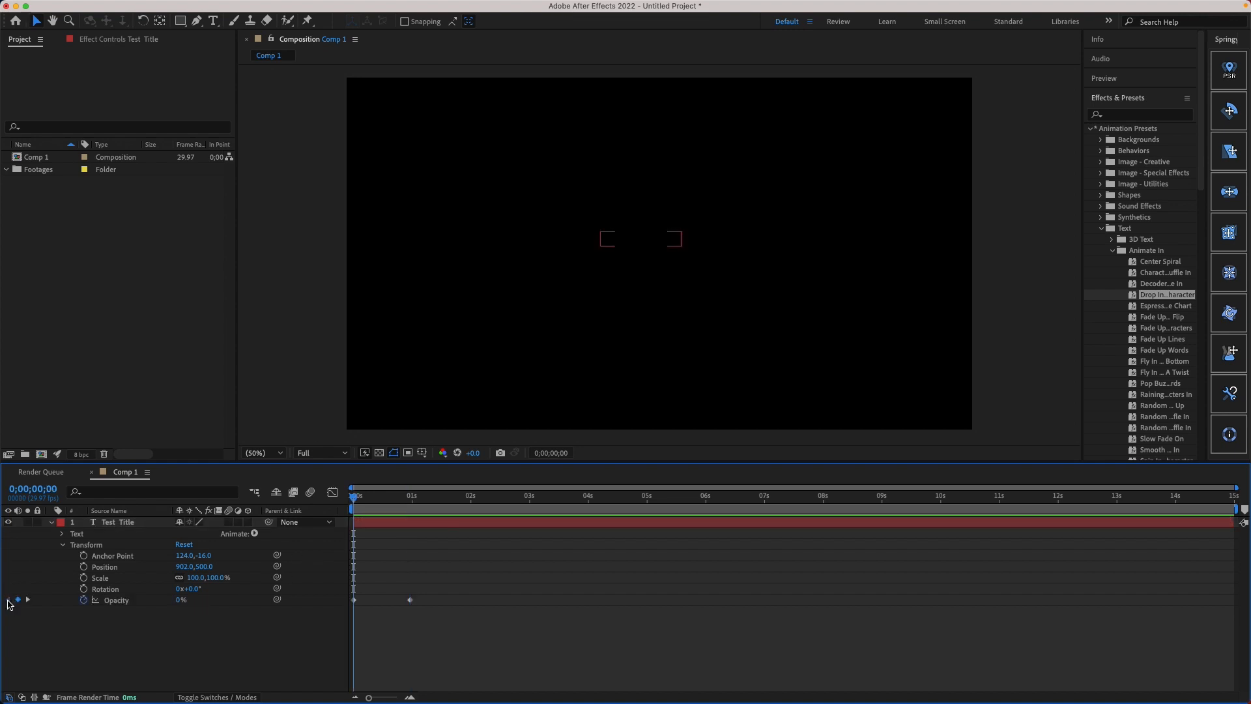
click(84, 600)
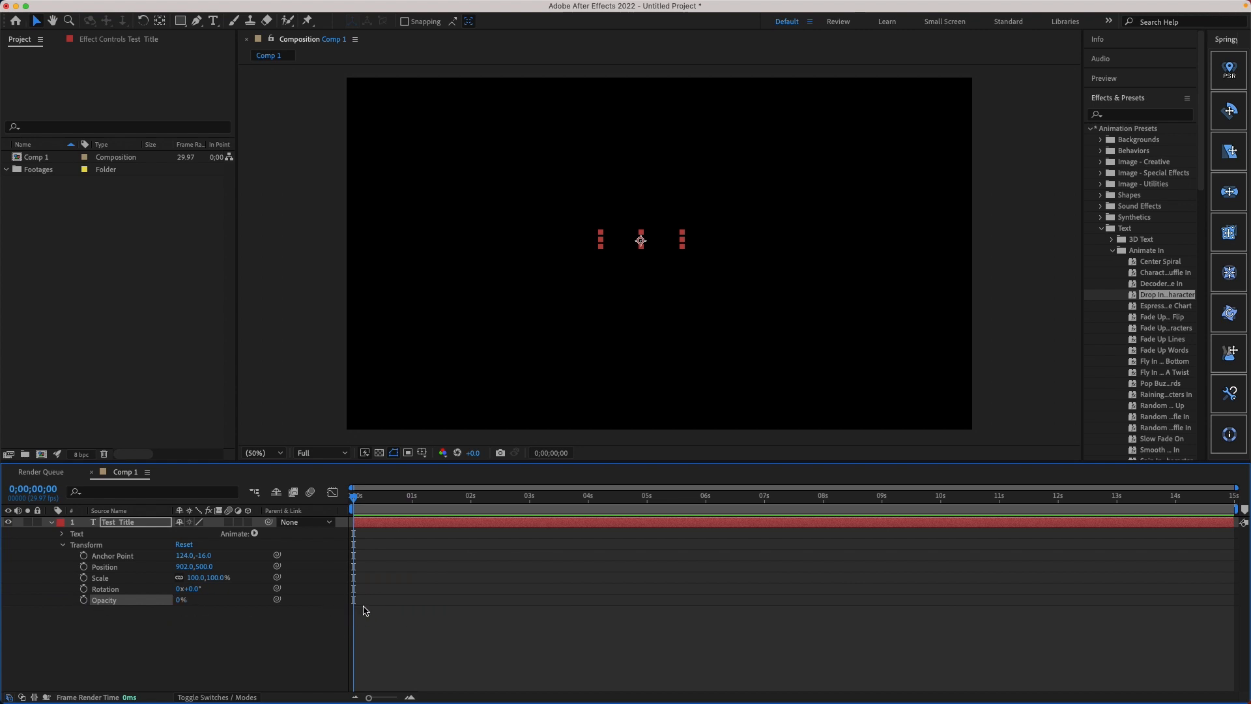
click(184, 600)
click(182, 600)
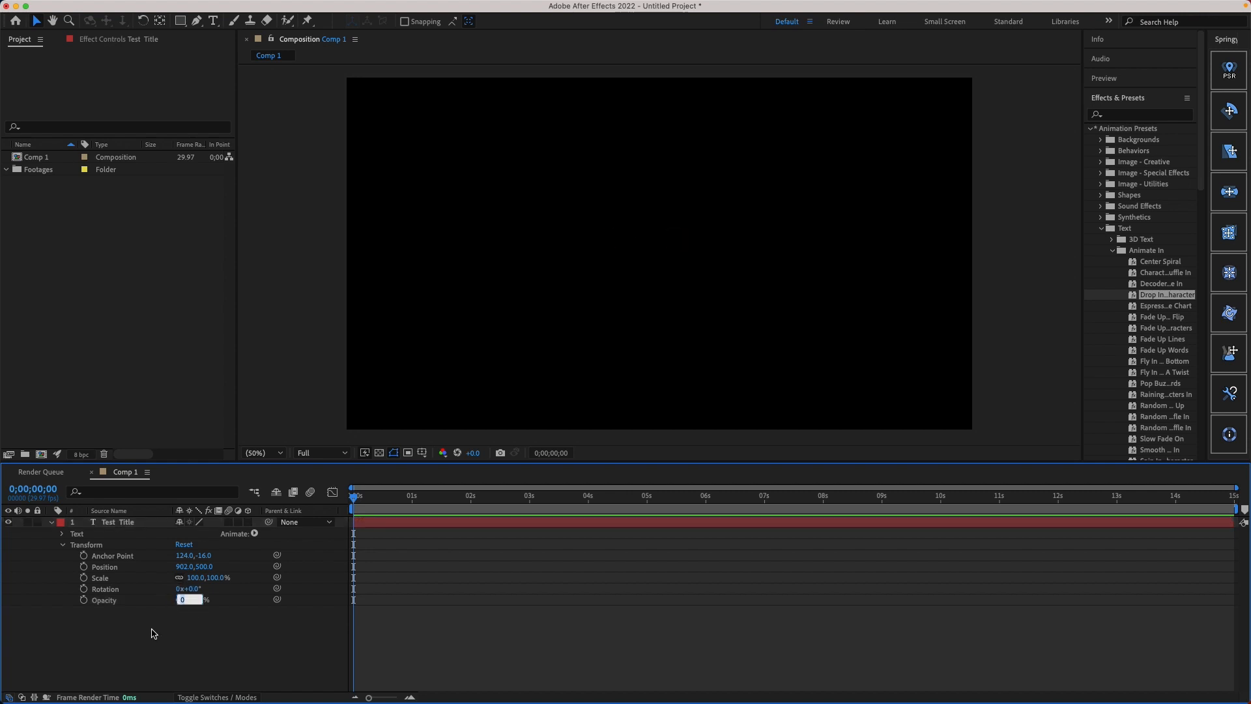
text(100)
key(Return)
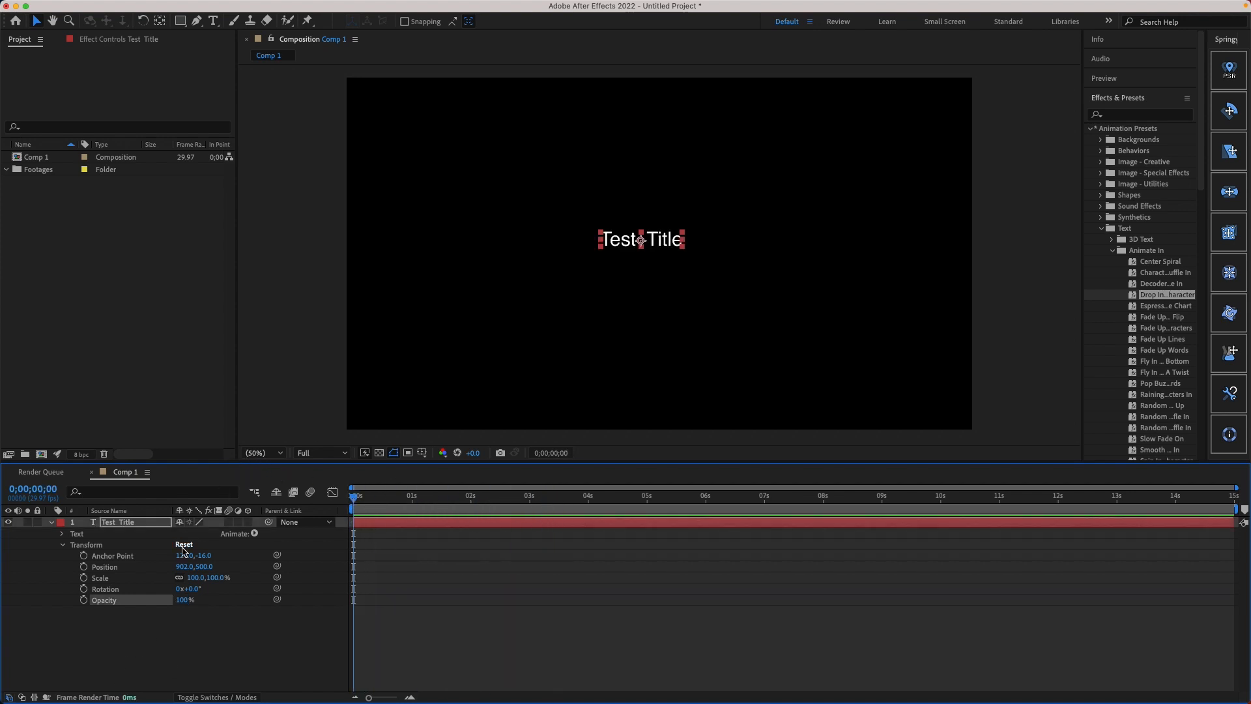
Step: Keyframe the Test Title layer's Scale at 100% at 0;00;01;16 and at 0% at 0;00;00;17
drag(393, 496, 443, 488)
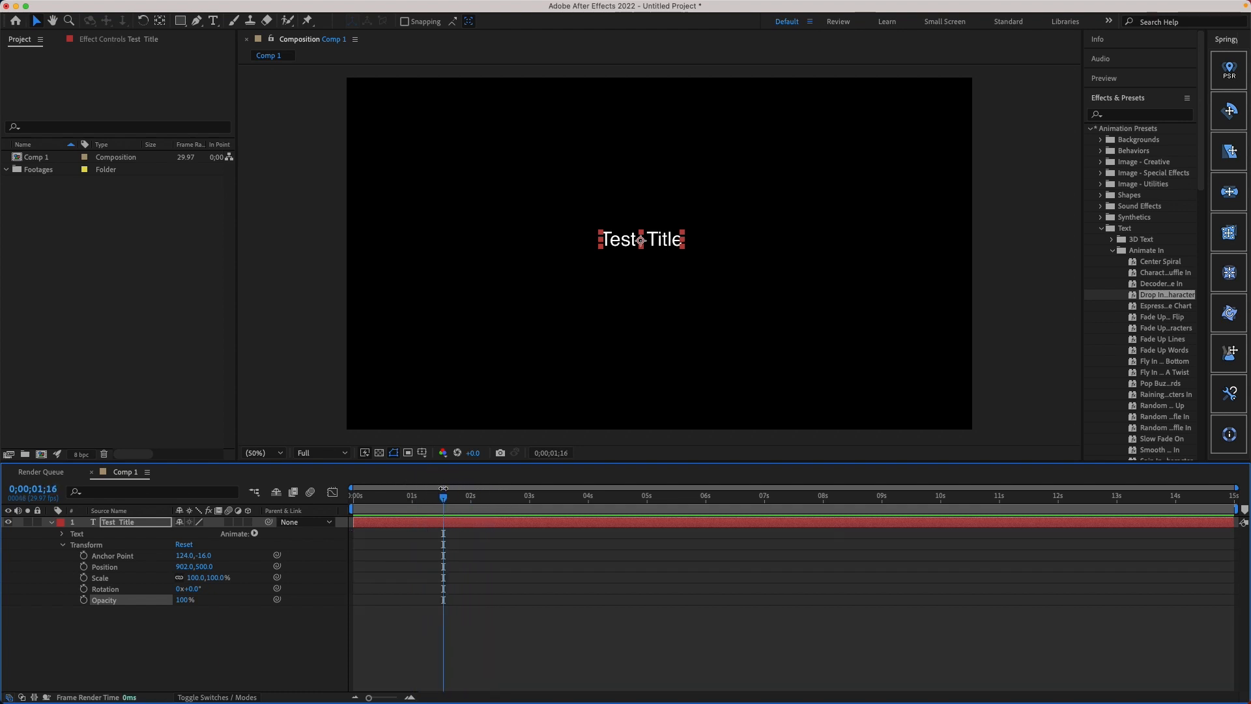
click(84, 578)
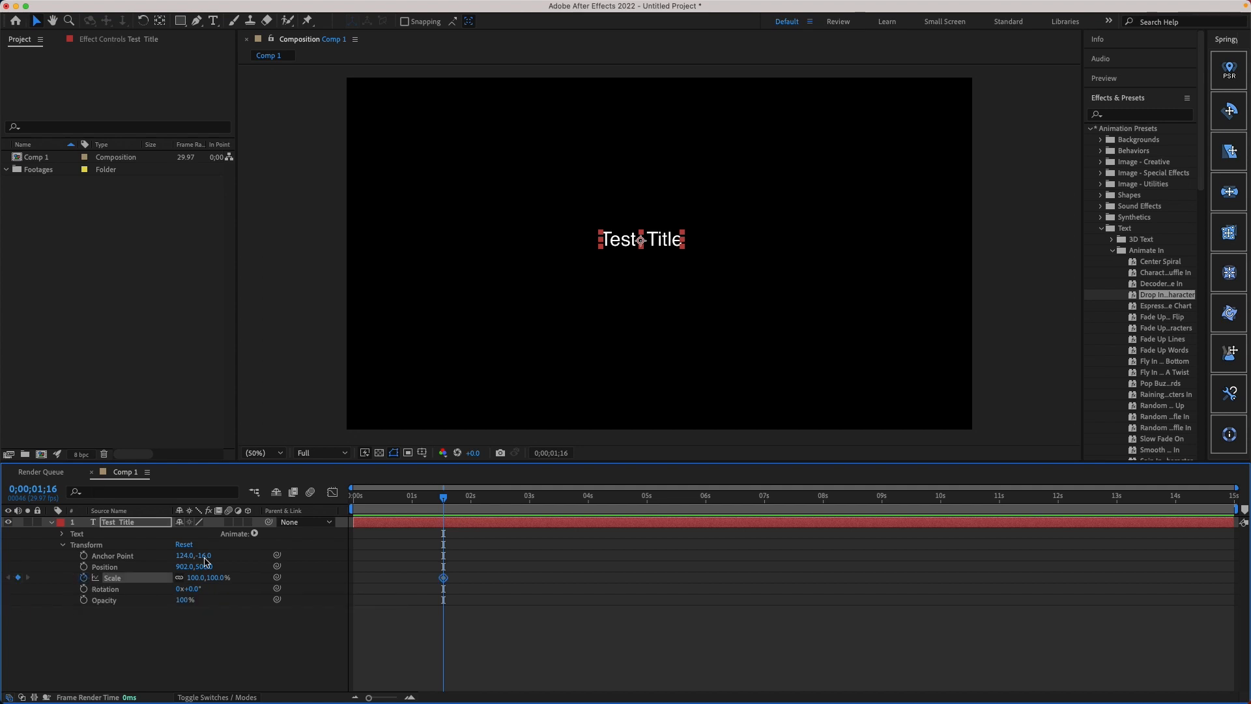
drag(443, 496, 387, 495)
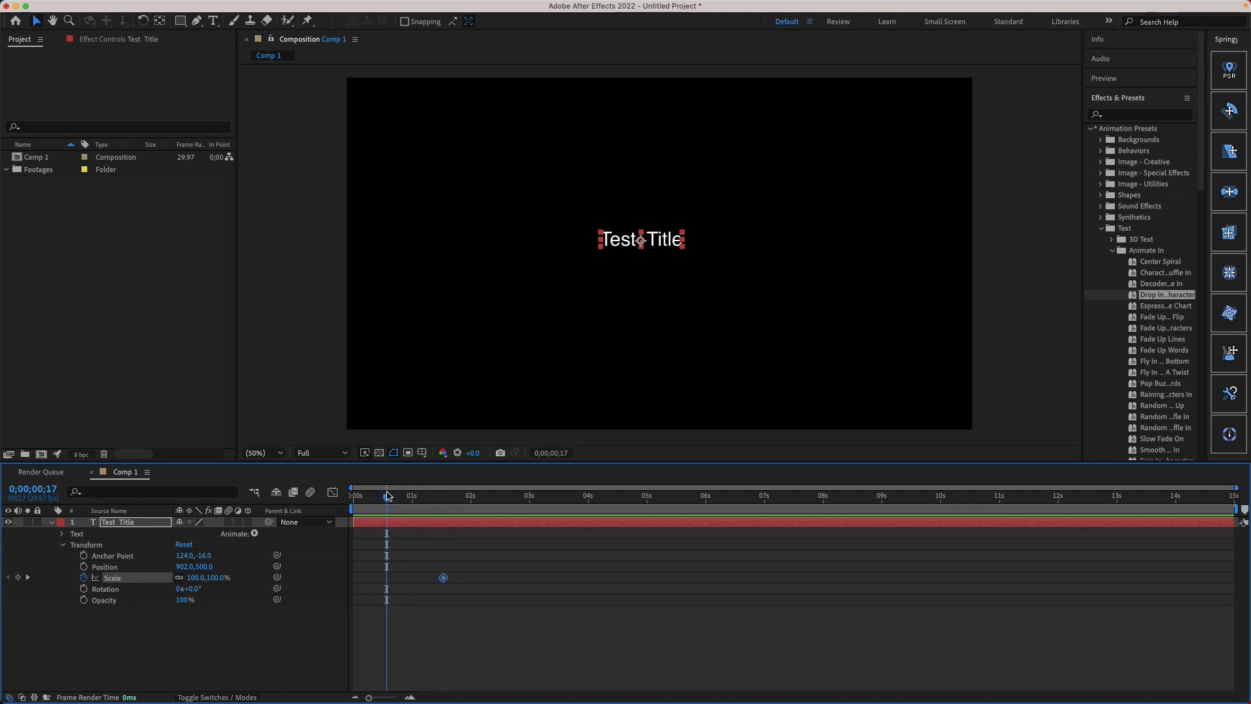
click(194, 578)
key(Return)
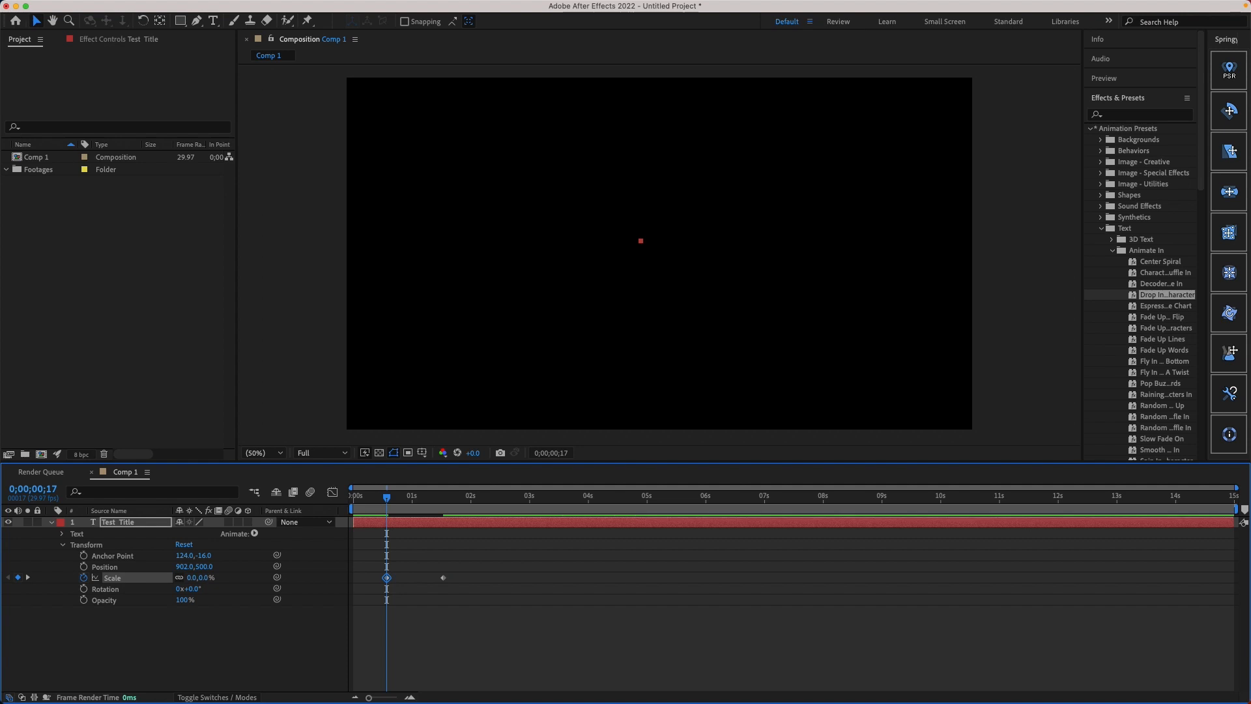
Step: Play Comp 1 from 0;00;00;00 to preview the title scaling up
drag(393, 497, 353, 496)
key(space)
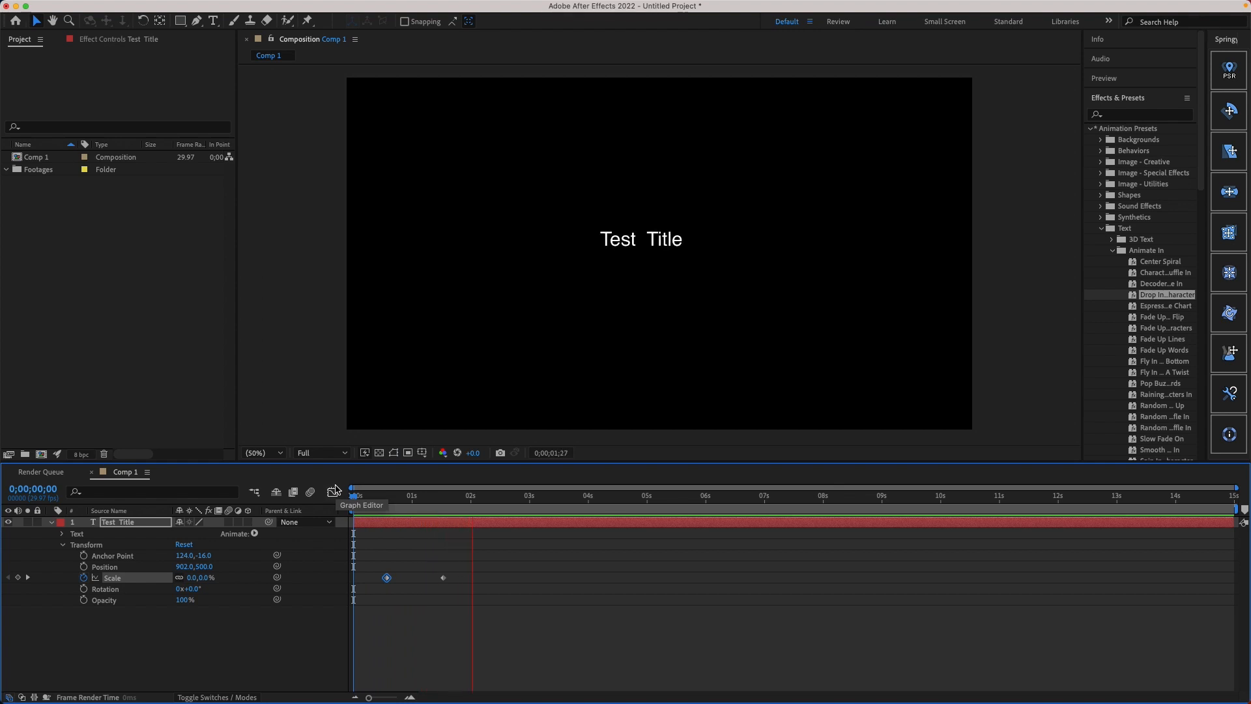
key(space)
Step: Move the 100% Scale keyframe earlier to just past 1 second, and preview the faster scale-up from the start
drag(353, 496, 423, 514)
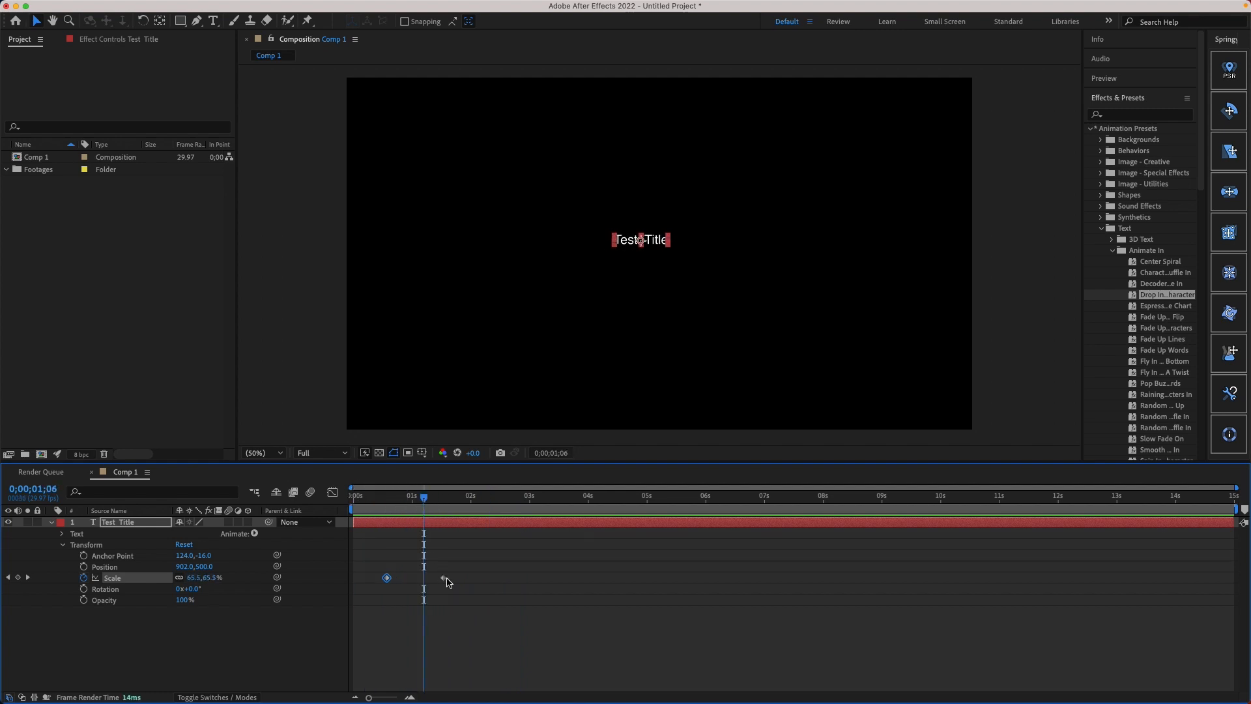
drag(447, 582, 419, 582)
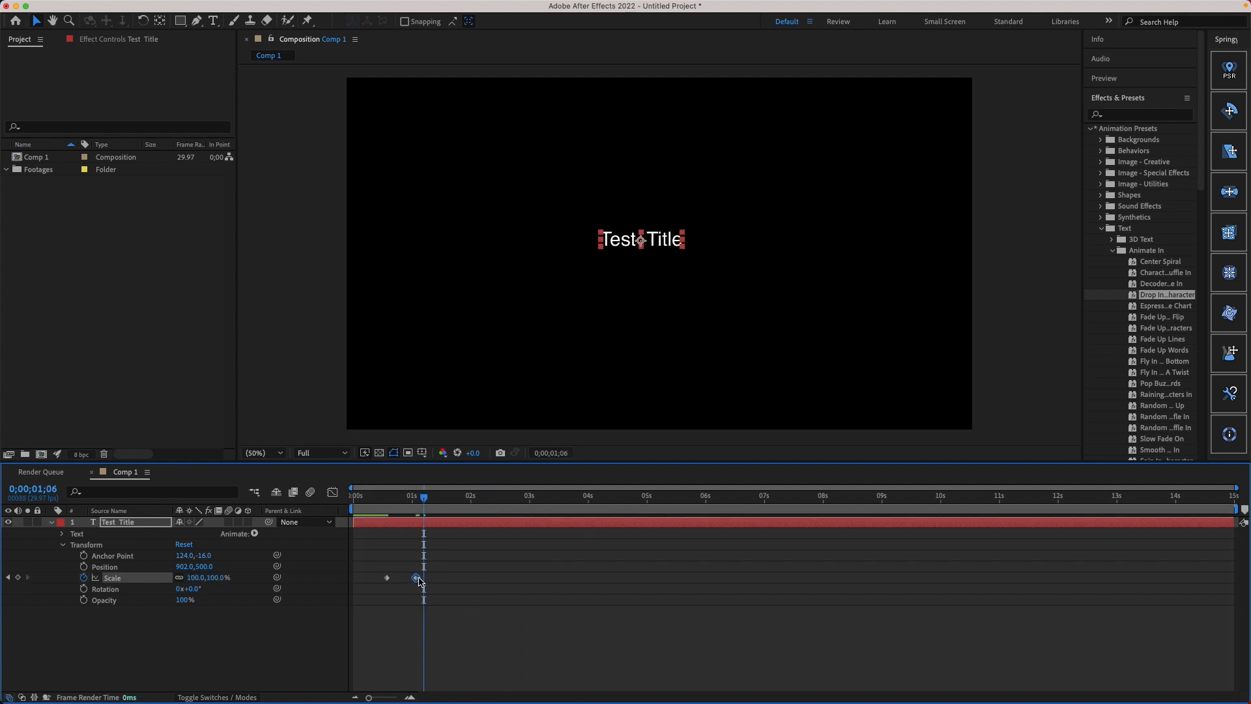
drag(424, 500, 320, 497)
key(space)
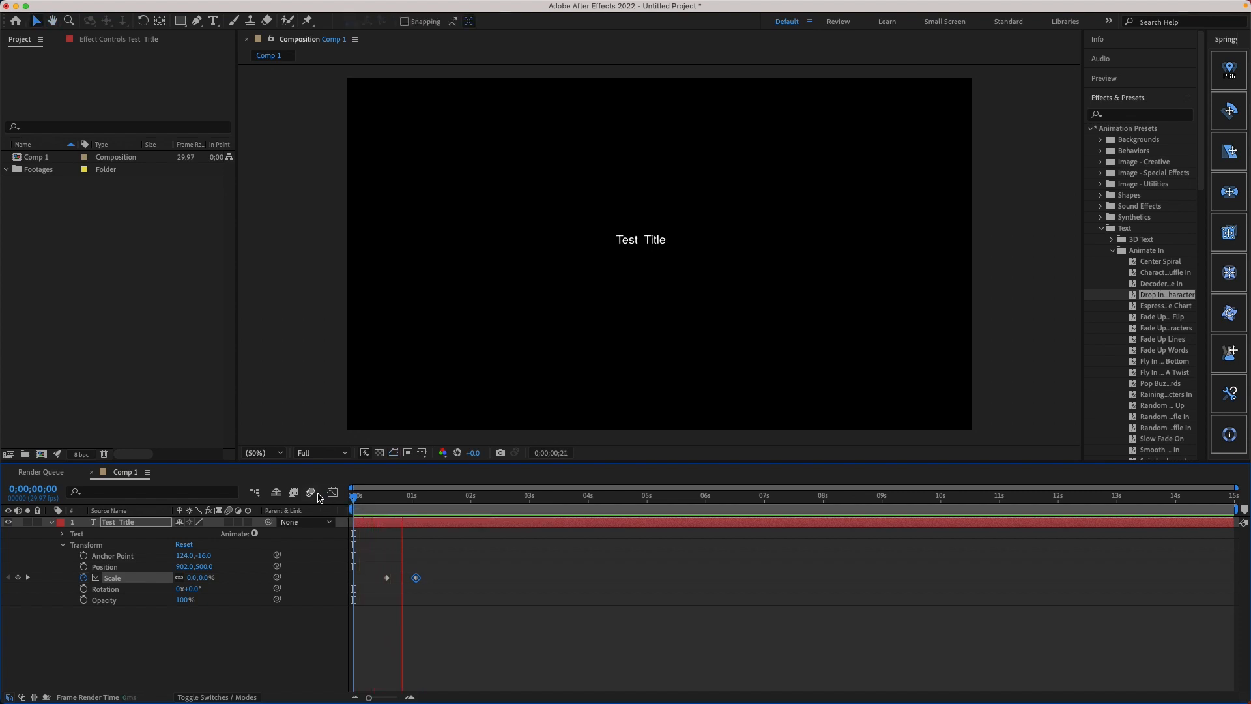
key(space)
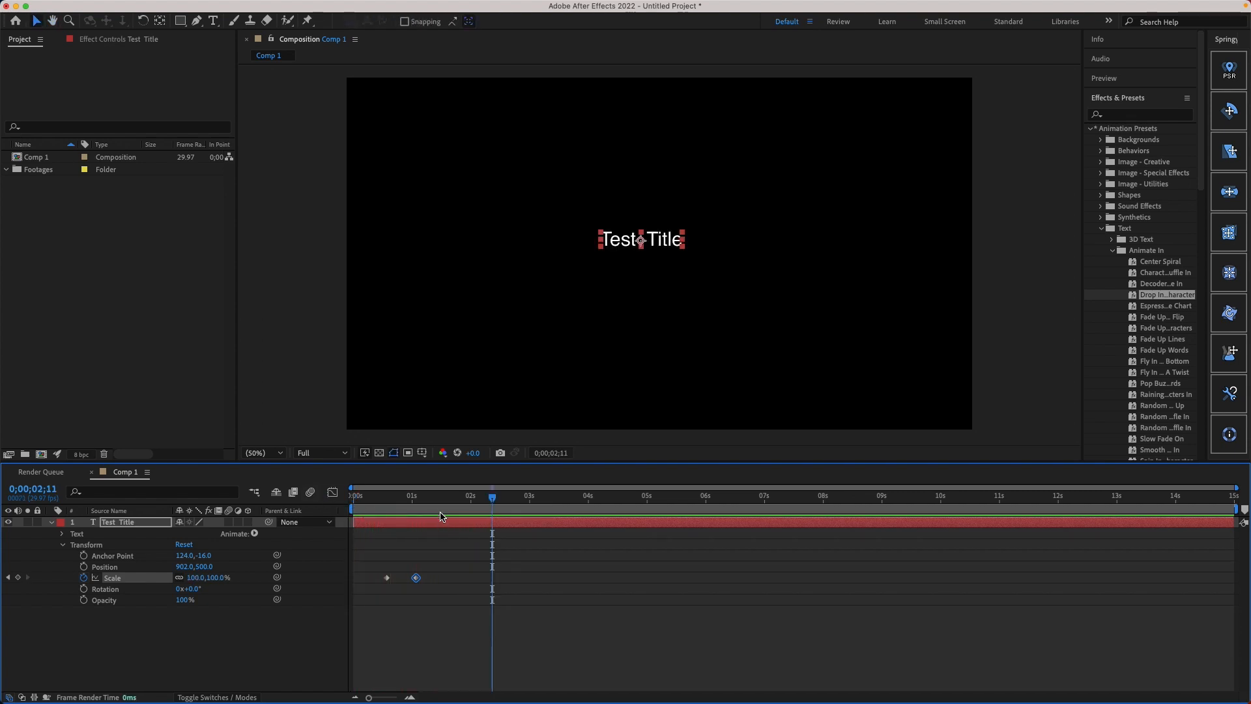
Step: Apply Easy Ease to both Scale keyframes and preview the eased title animation
drag(440, 567, 372, 586)
key(F9)
drag(377, 549, 436, 607)
drag(378, 558, 437, 606)
click(387, 502)
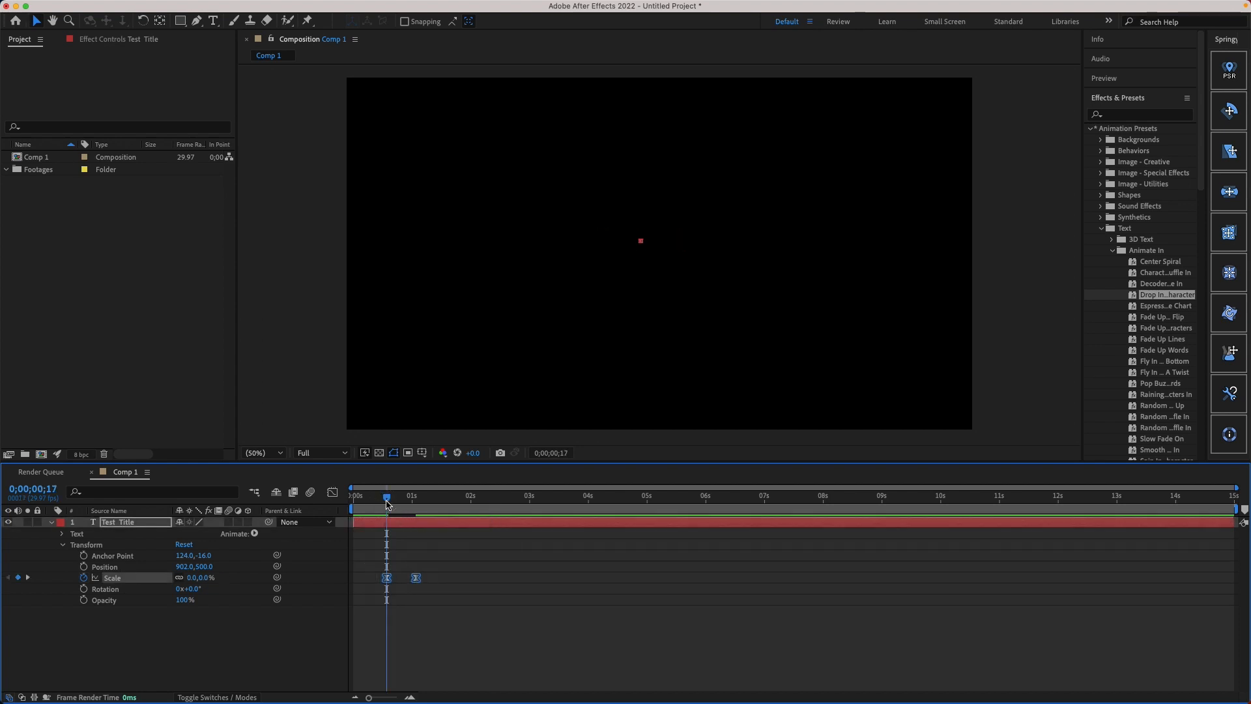
key(space)
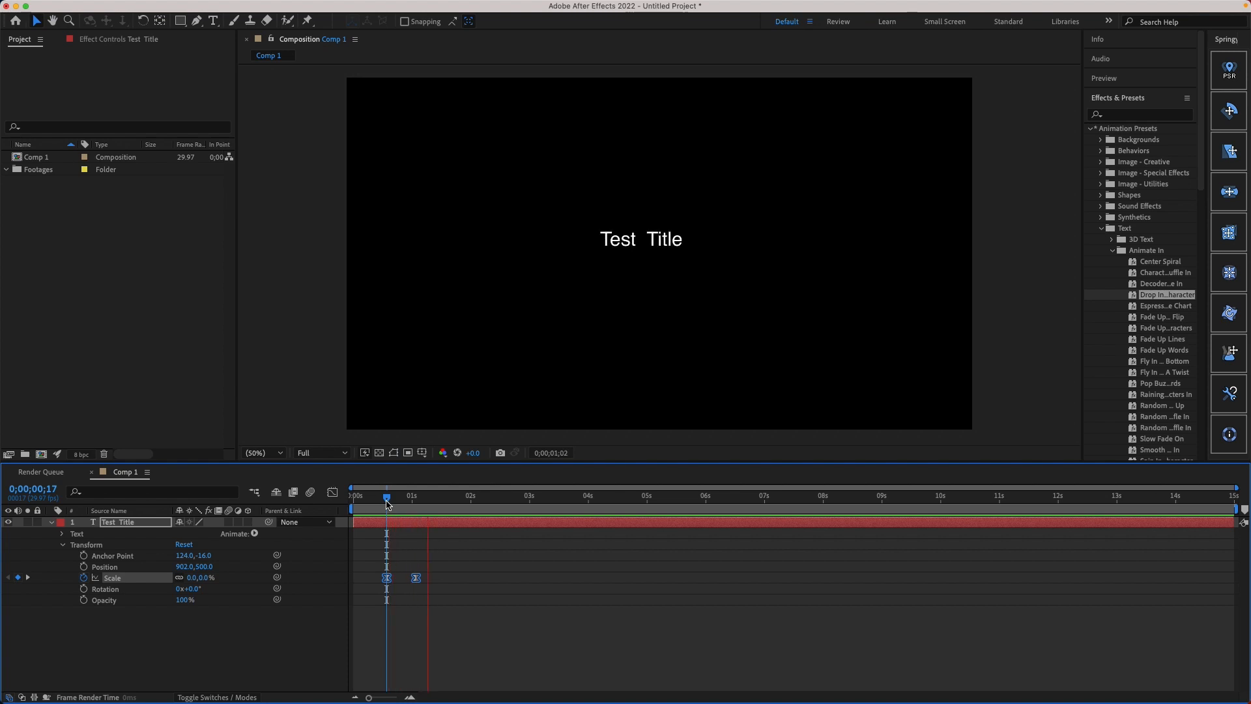
click(366, 501)
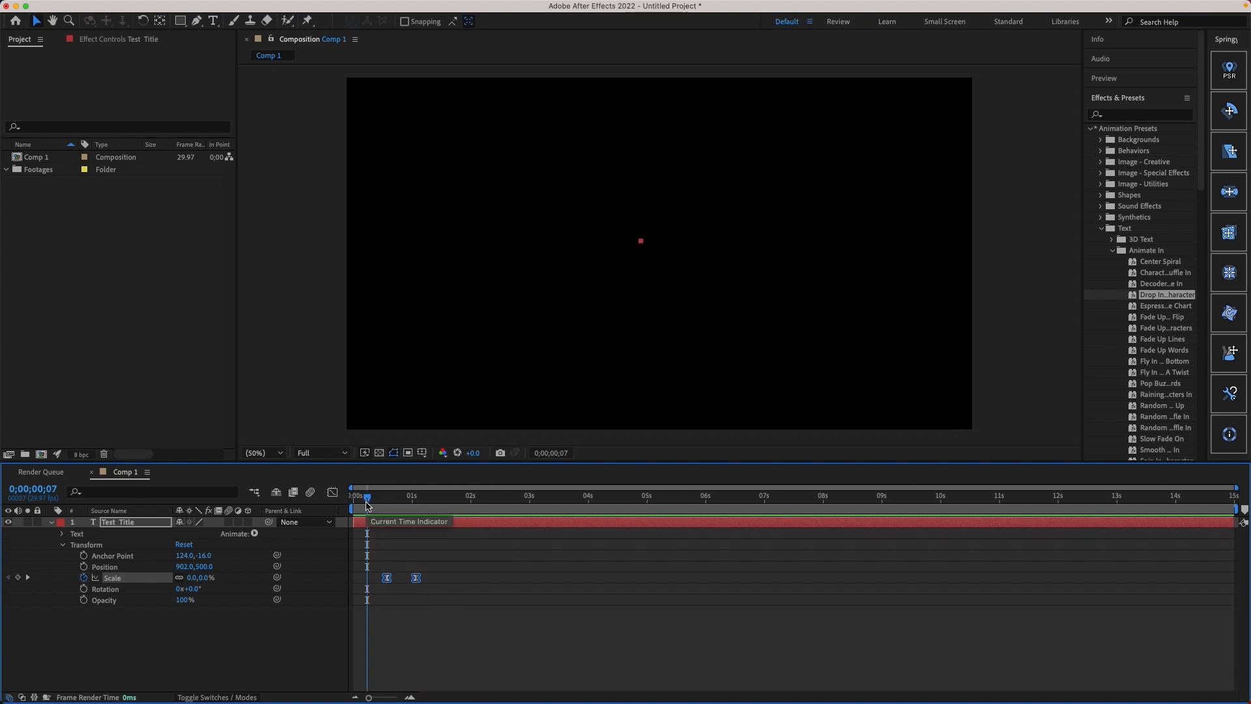
key(space)
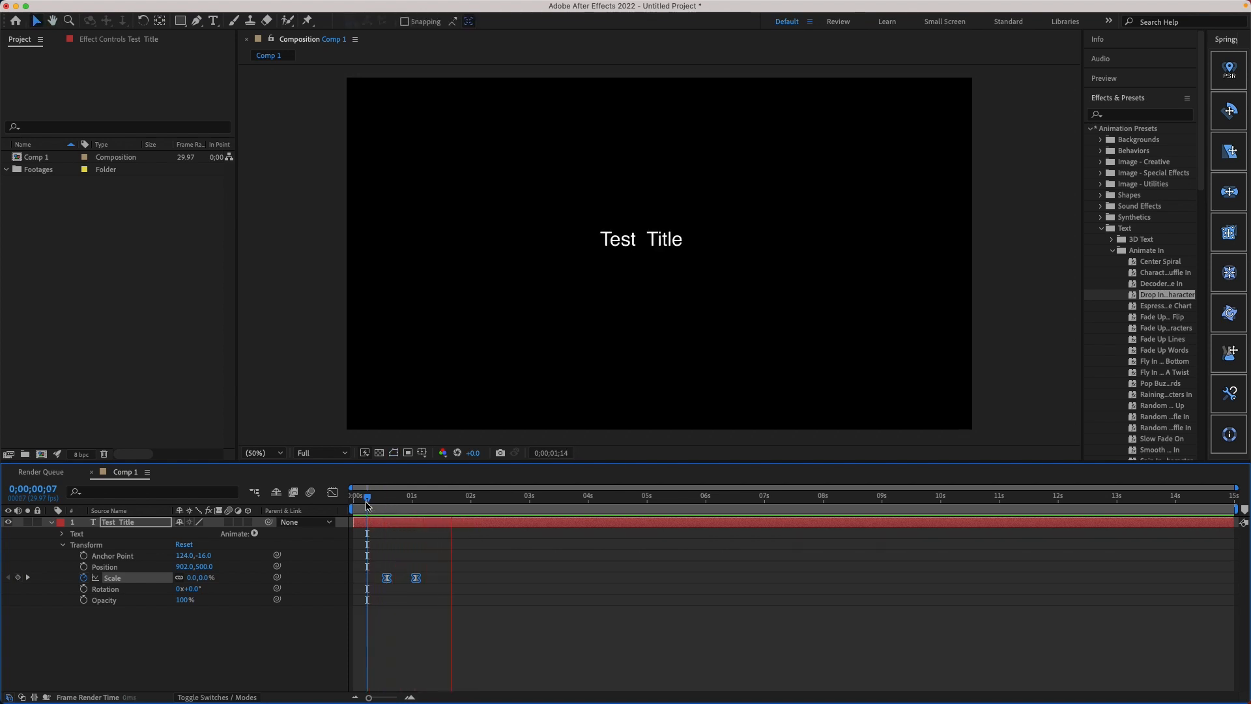
key(space)
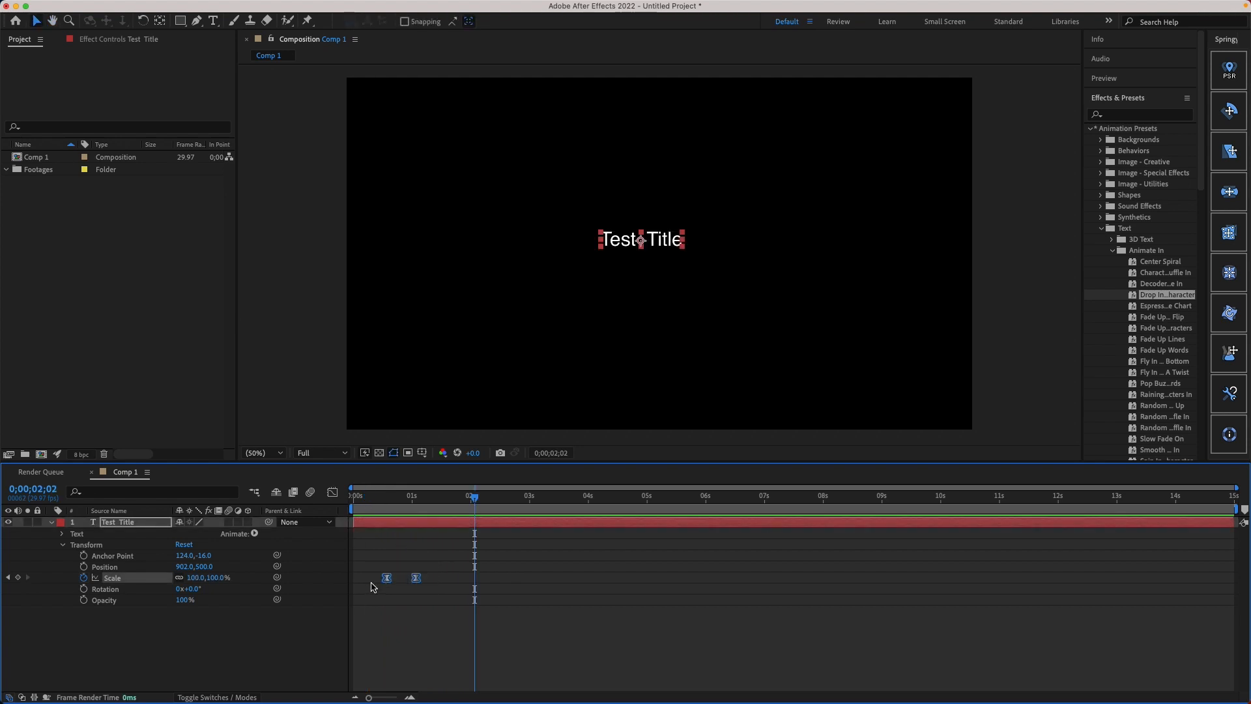
Step: Extend the last Scale keyframe's incoming influence toward the first keyframe in the speed graph, and preview the result in the layer view
click(331, 493)
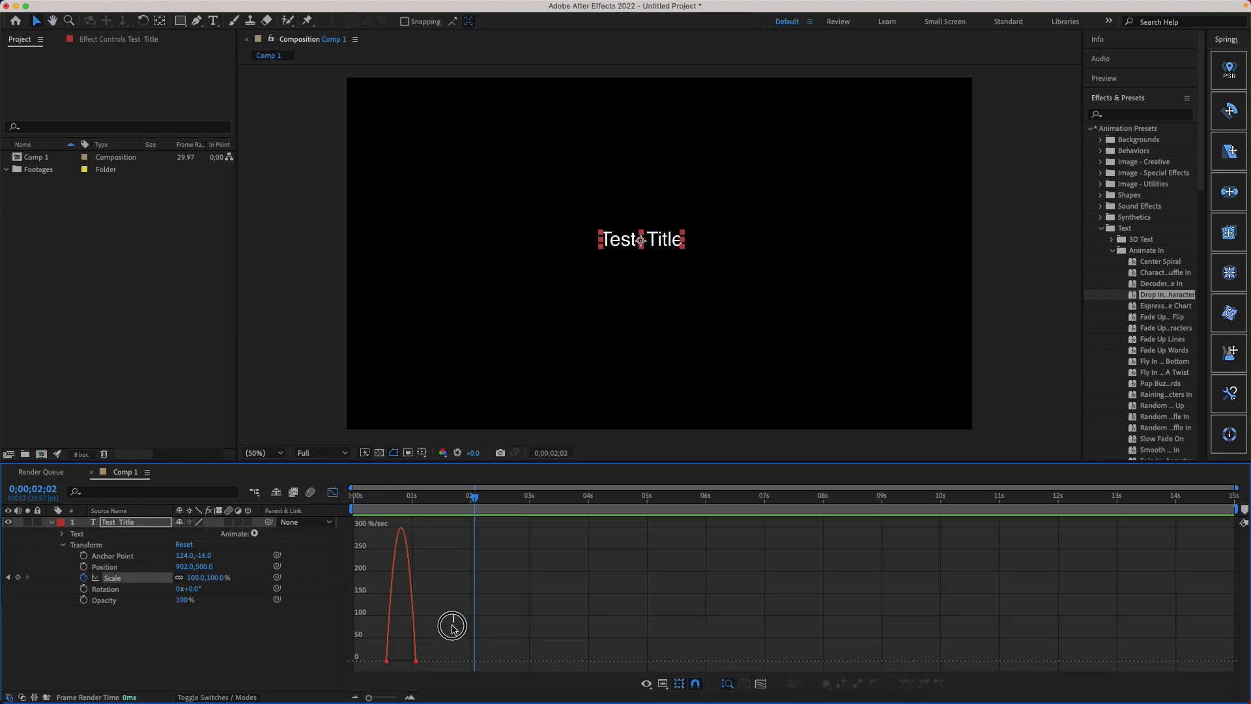
drag(452, 625, 402, 661)
click(382, 495)
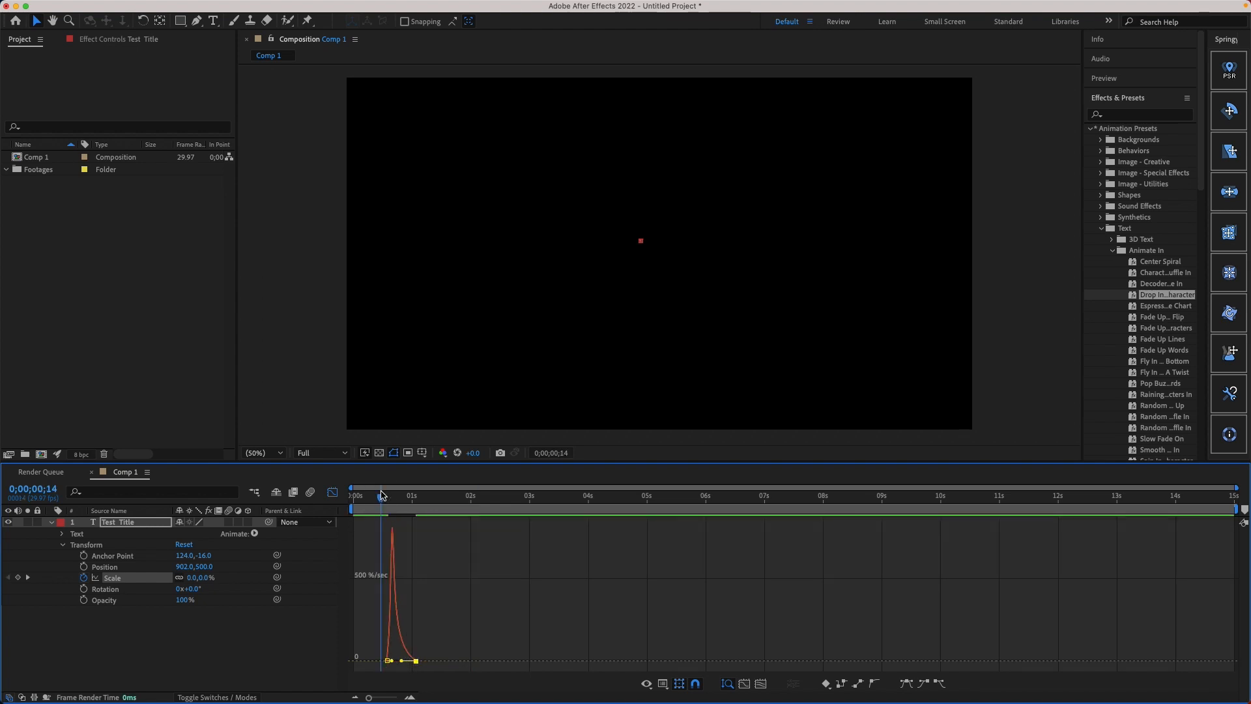
click(332, 493)
key(space)
key(space)
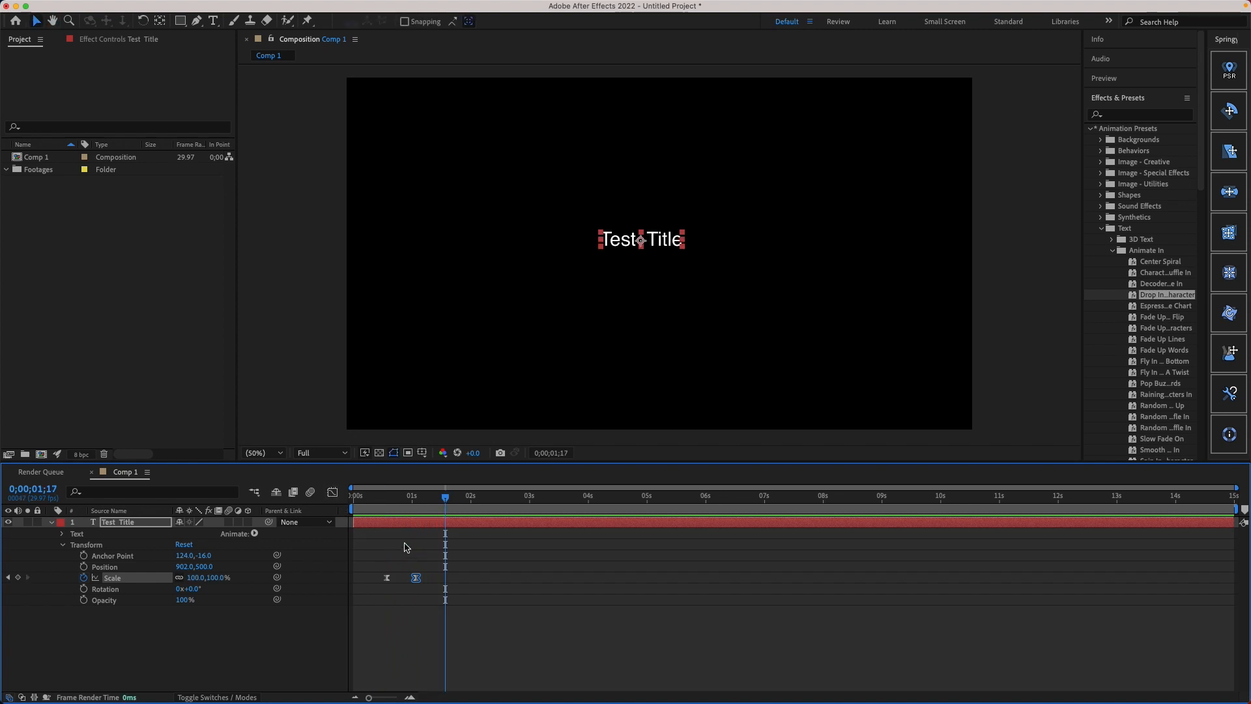
Step: Extend the first Scale keyframe's outgoing influence in the speed graph for a sharp central peak, and return to 0;00;00;00
click(329, 492)
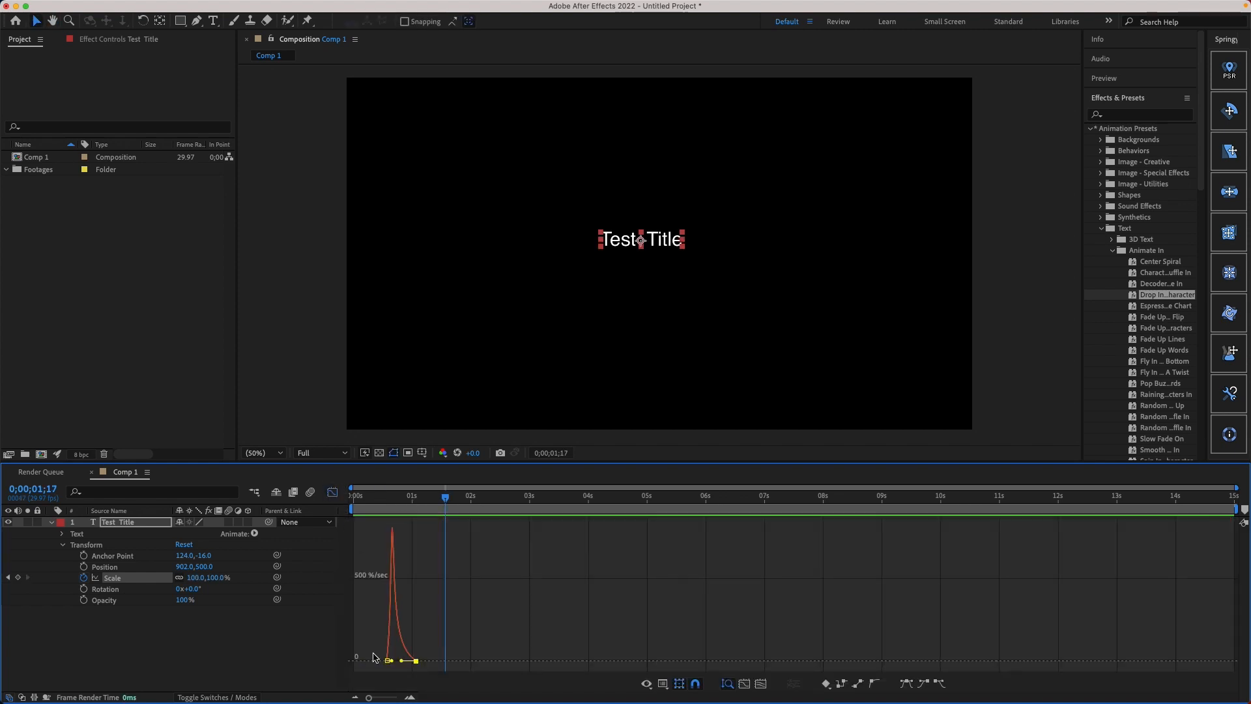
drag(393, 664, 407, 665)
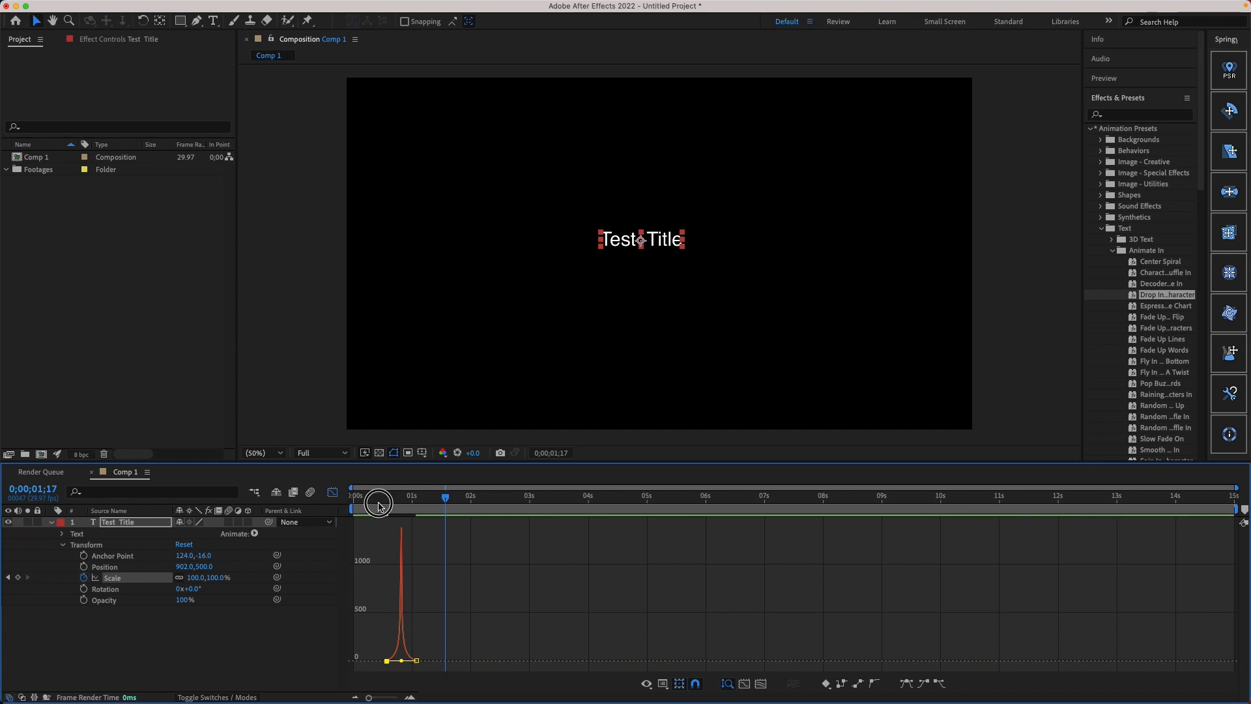
key(Home)
Step: Raise the last Scale keyframe's handle above 100% in the value graph to make the scale overshoot, and preview the animation
right_click(467, 611)
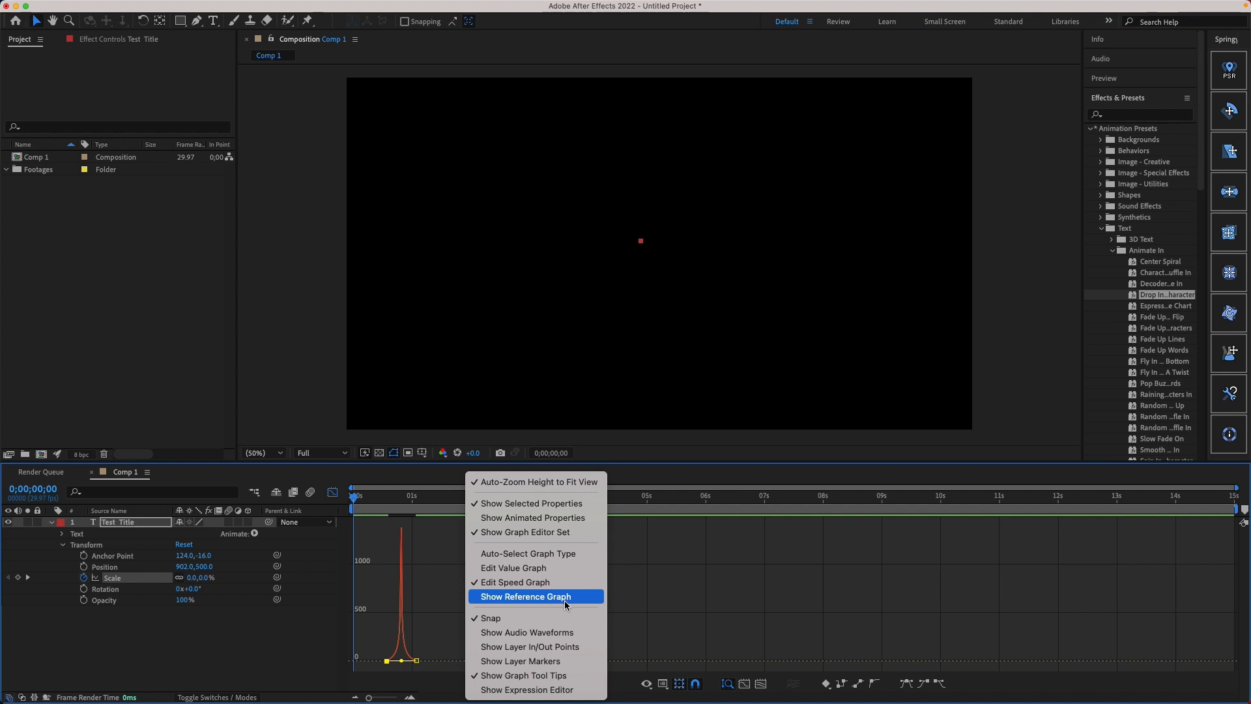
click(529, 567)
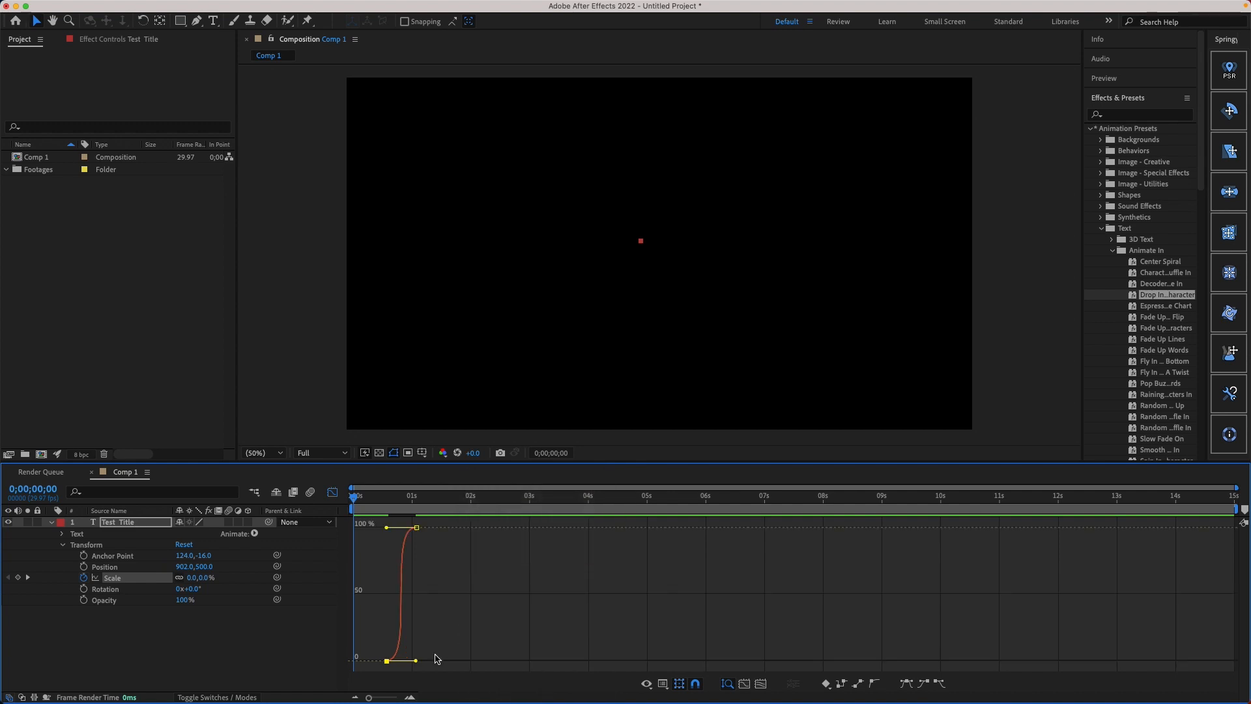
drag(387, 529, 314, 514)
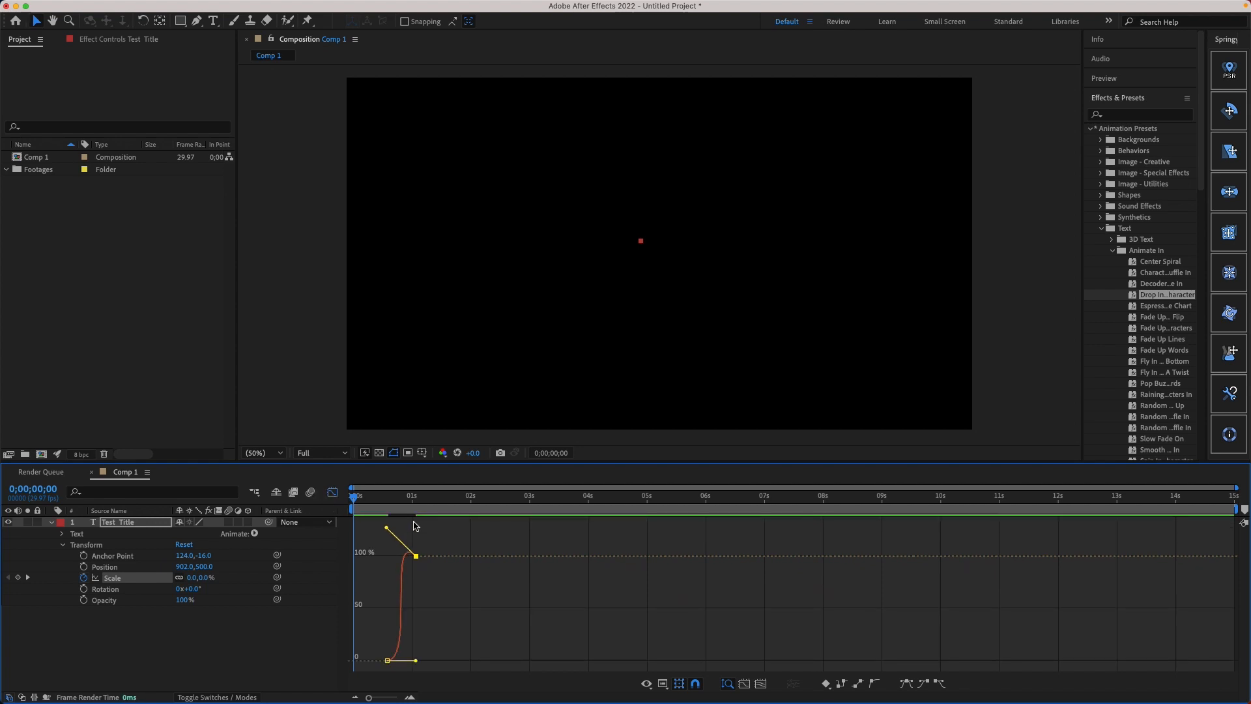
key(space)
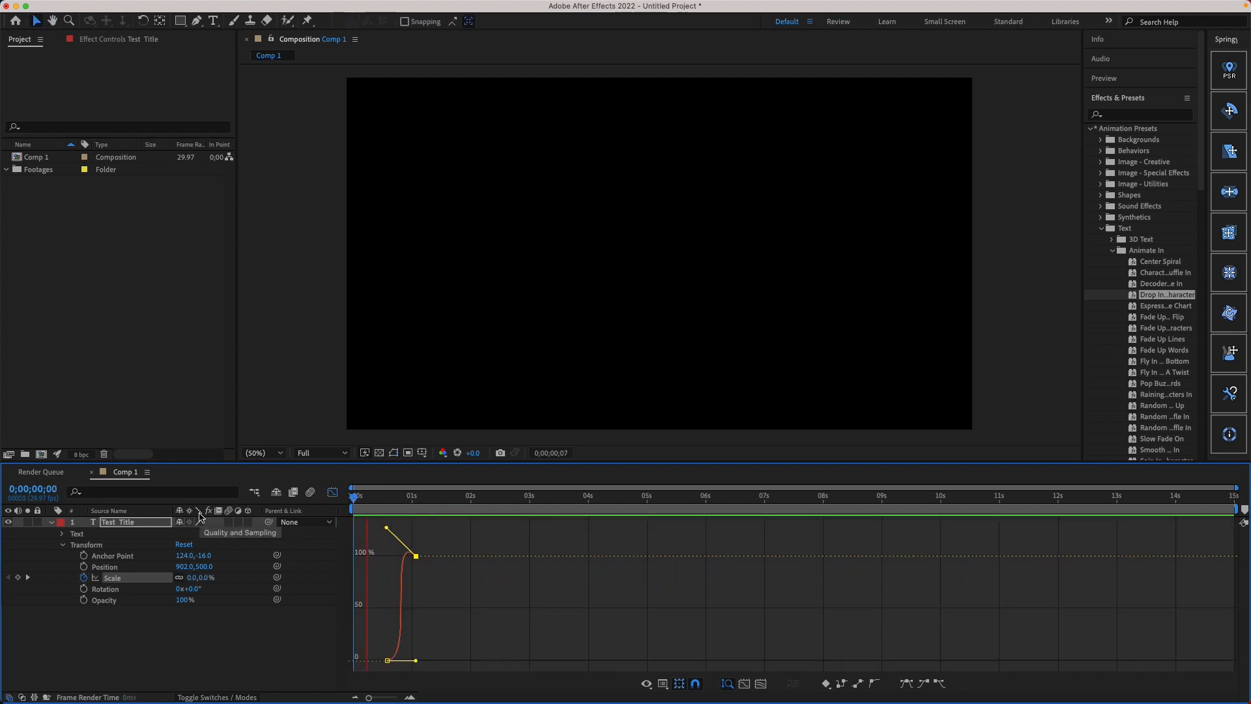
key(space)
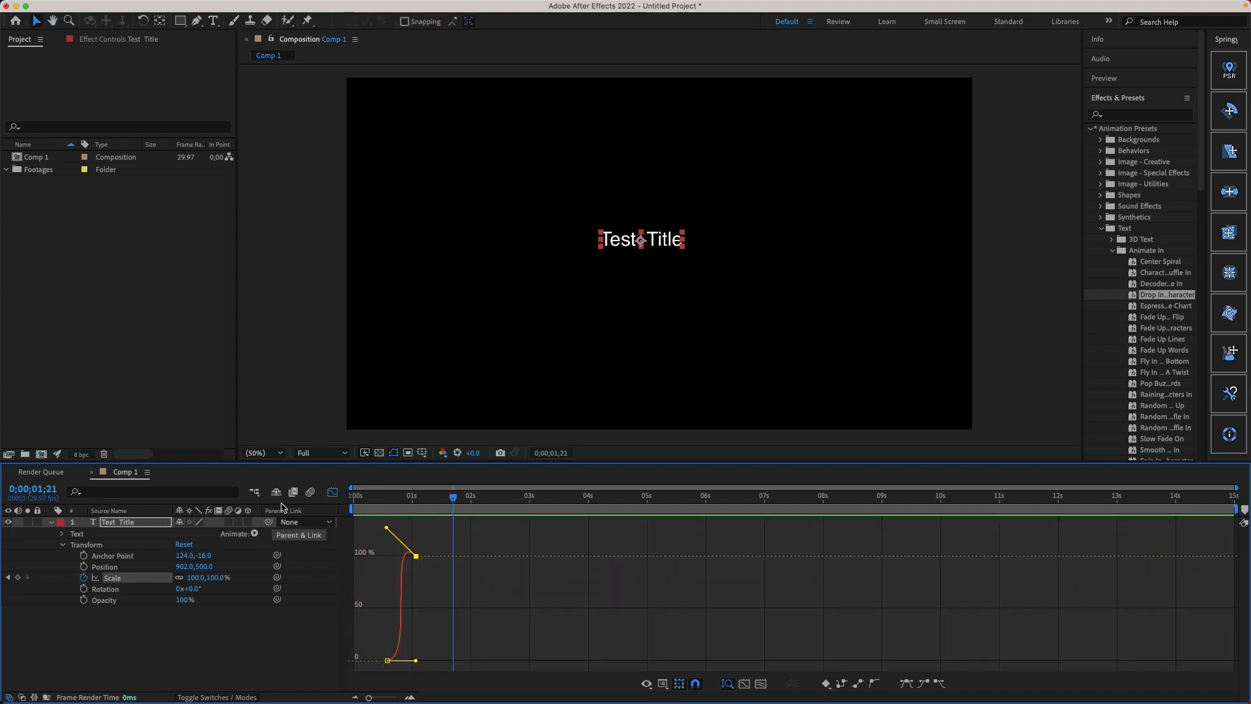
drag(388, 509, 146, 484)
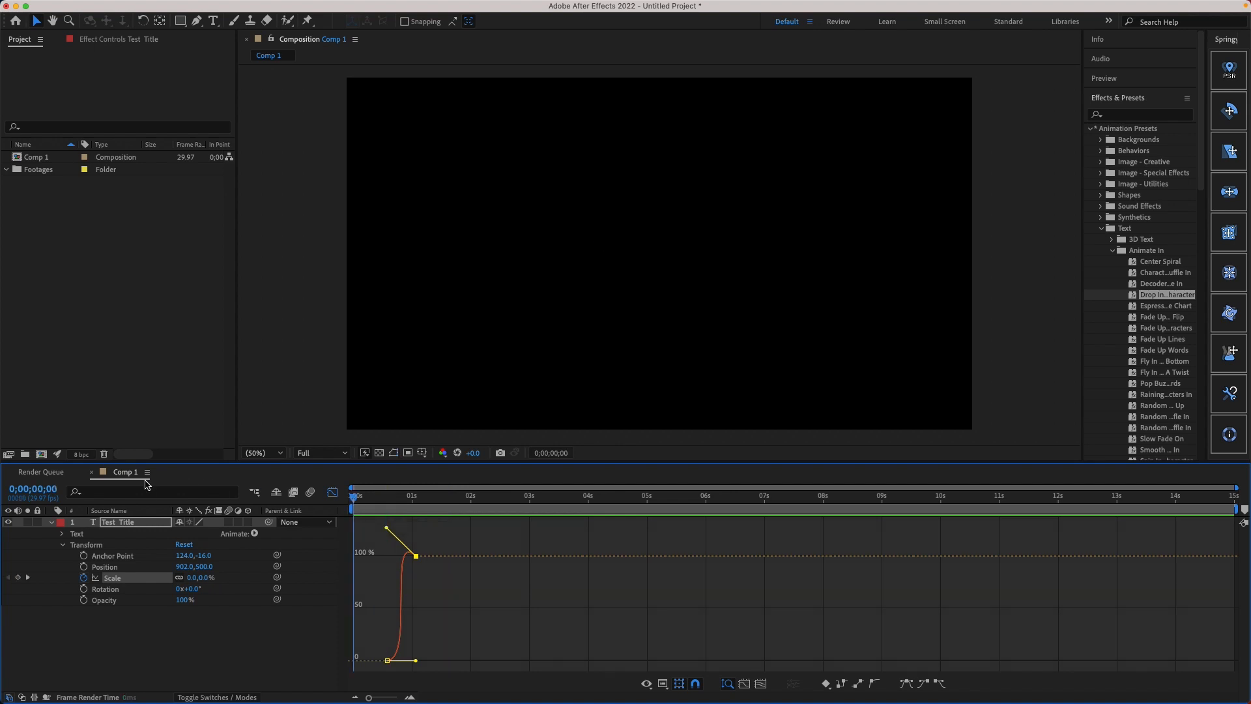
key(space)
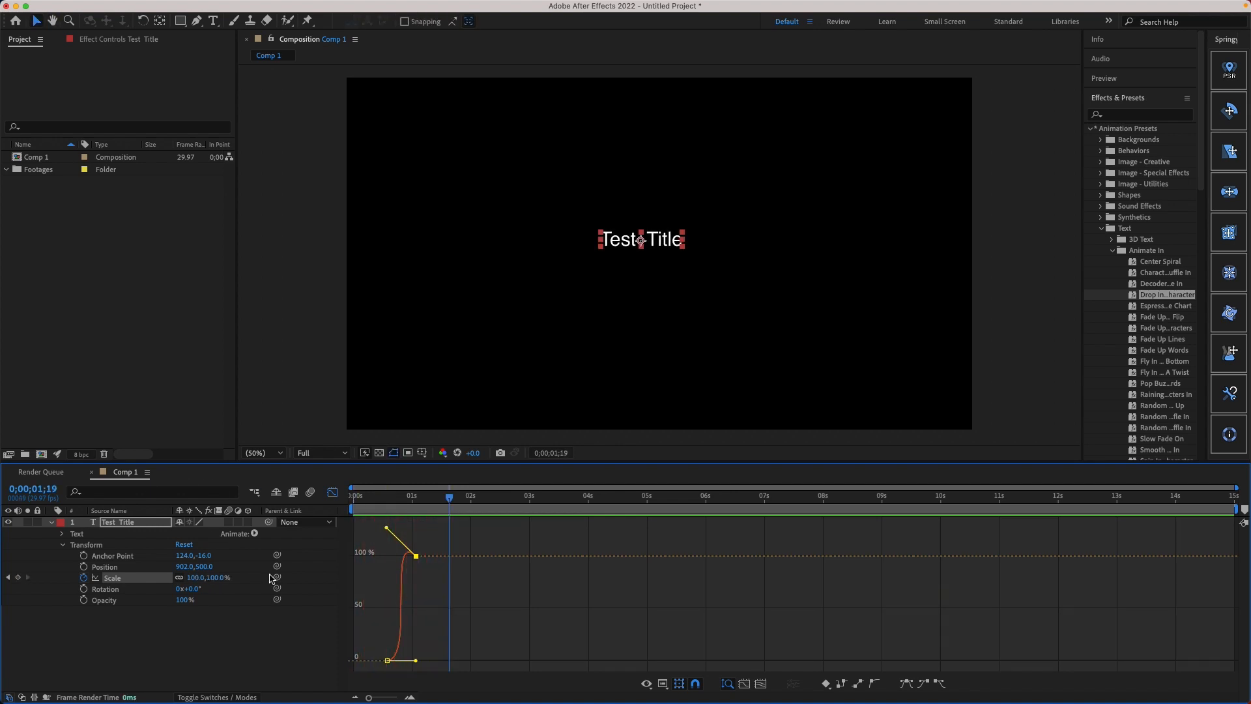
Step: Move the last Scale keyframe to about 0;00;01;09 in the layer view and preview the slower scale-up
click(332, 492)
click(417, 578)
drag(418, 579, 430, 579)
click(375, 499)
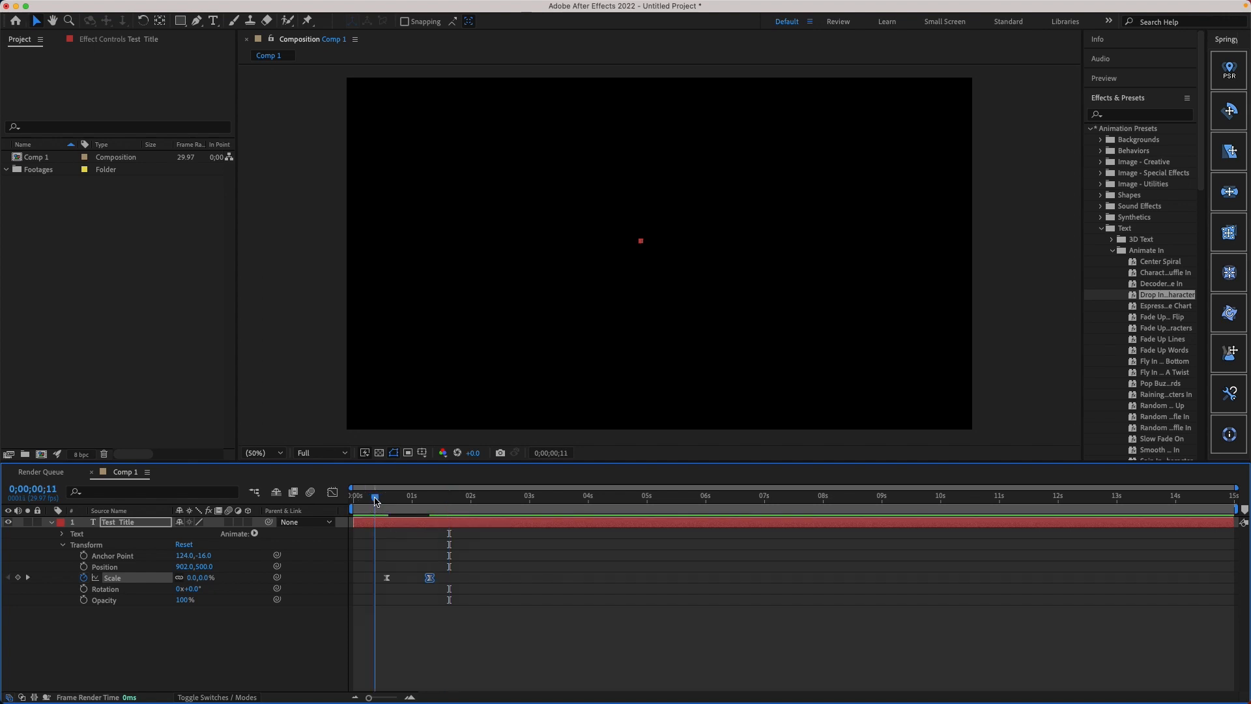
key(space)
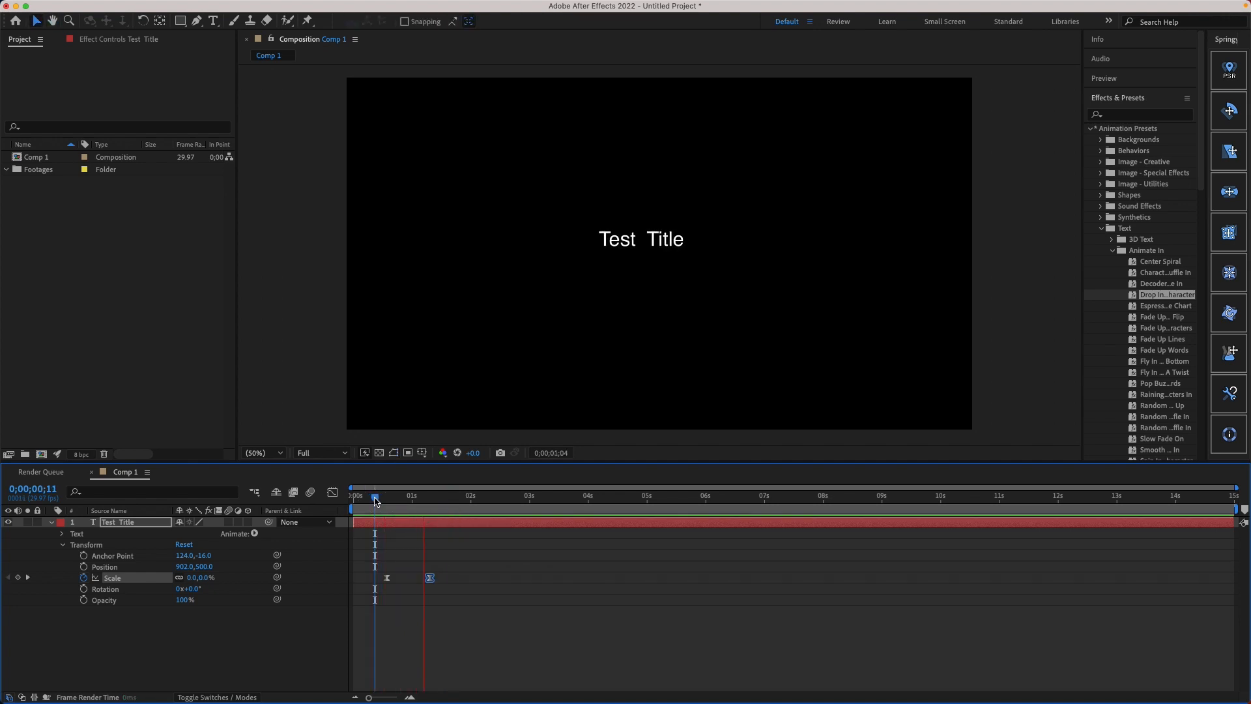
key(space)
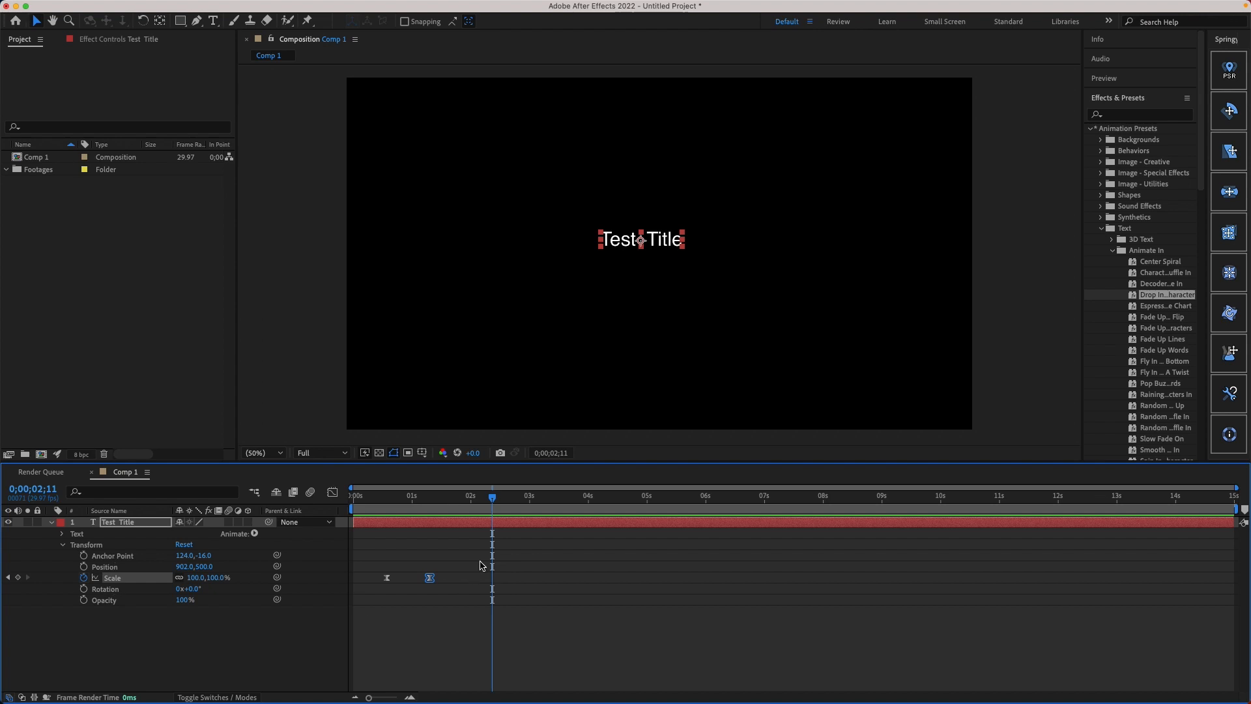
Step: Keyframe the title's Position at 0;00;01;09, set it to 902, 636 at 0;00;02;13, and preview the downward move
drag(483, 502, 430, 509)
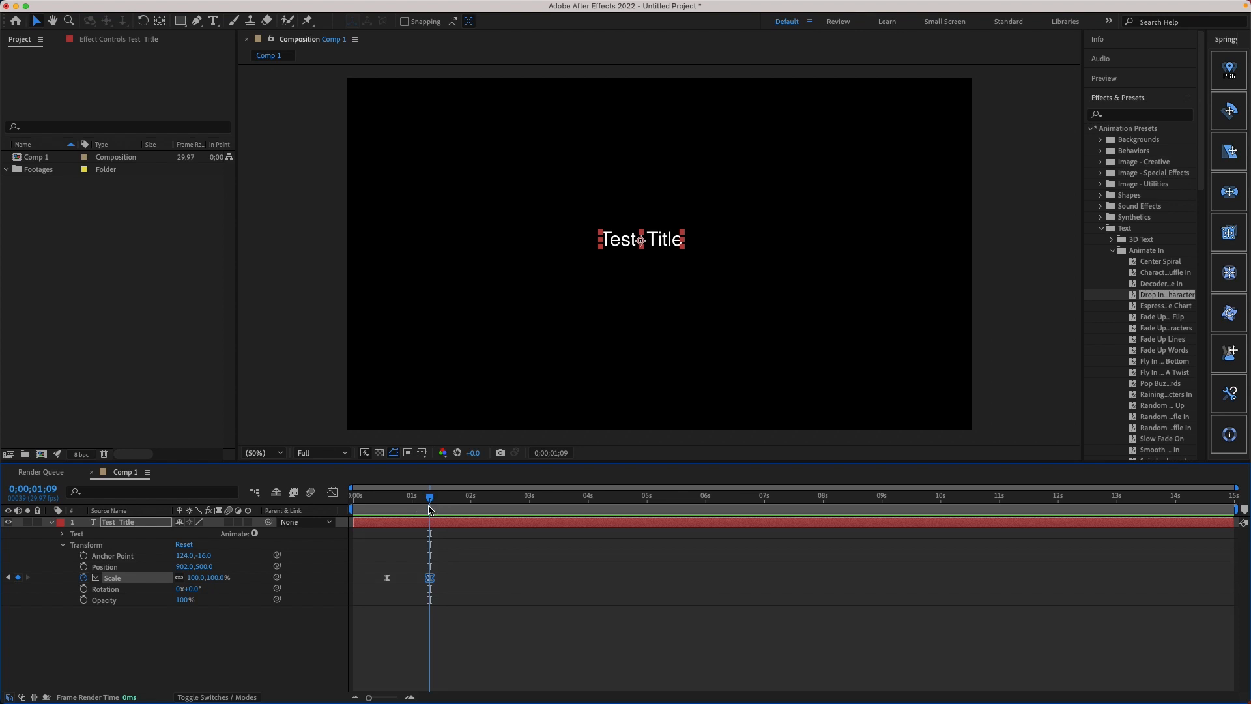
click(83, 567)
drag(436, 499, 496, 500)
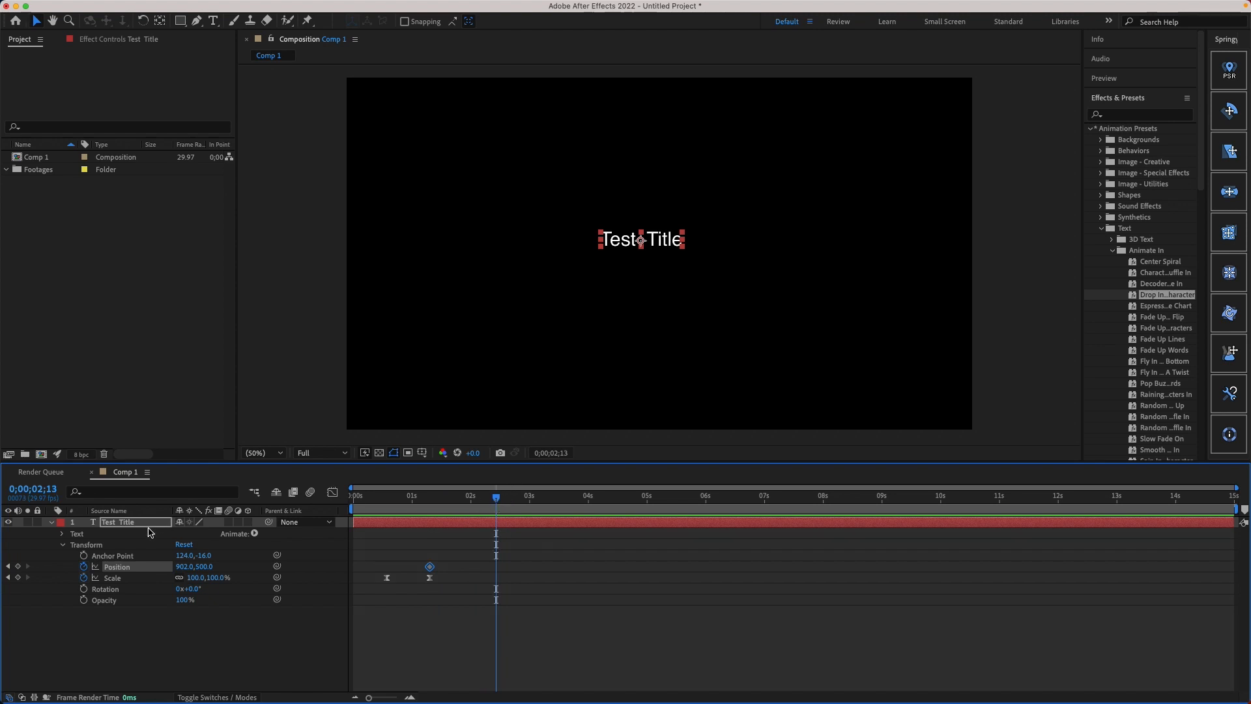
drag(197, 569, 278, 575)
drag(410, 499, 410, 499)
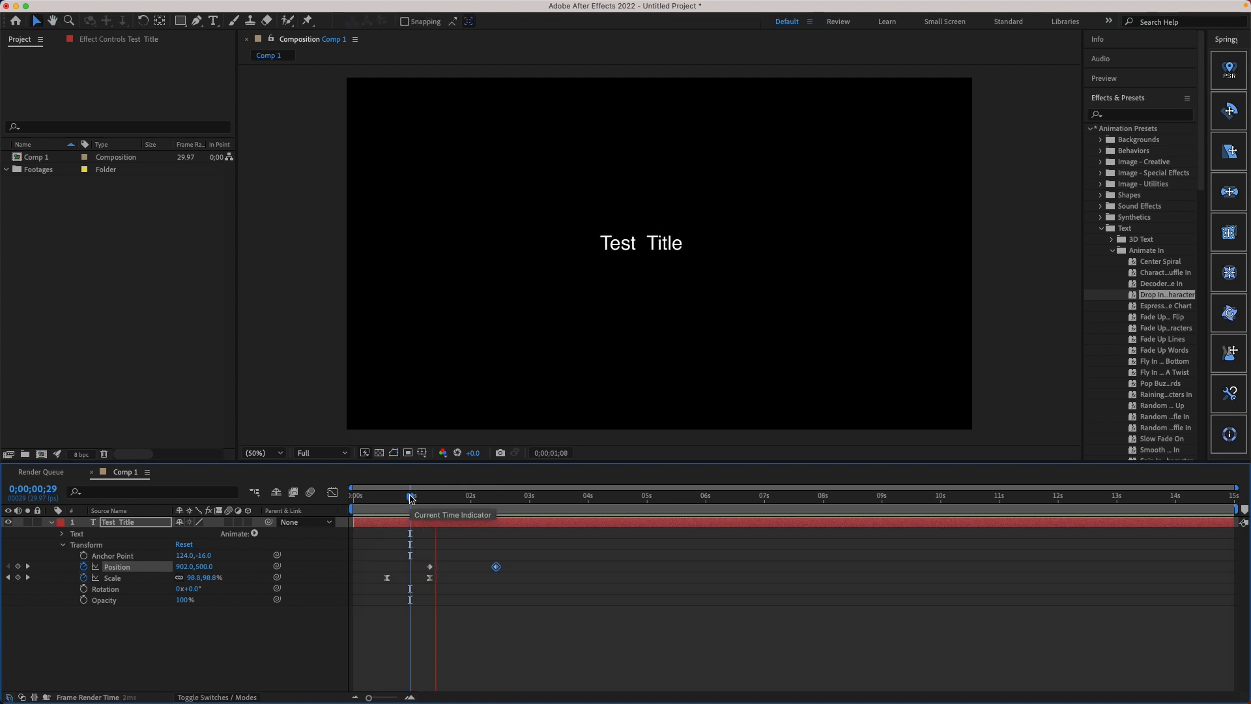
key(space)
Step: Shift the two Position keyframes to about 0;00;02;00 and 0;00;02;21
click(427, 550)
drag(427, 549, 526, 567)
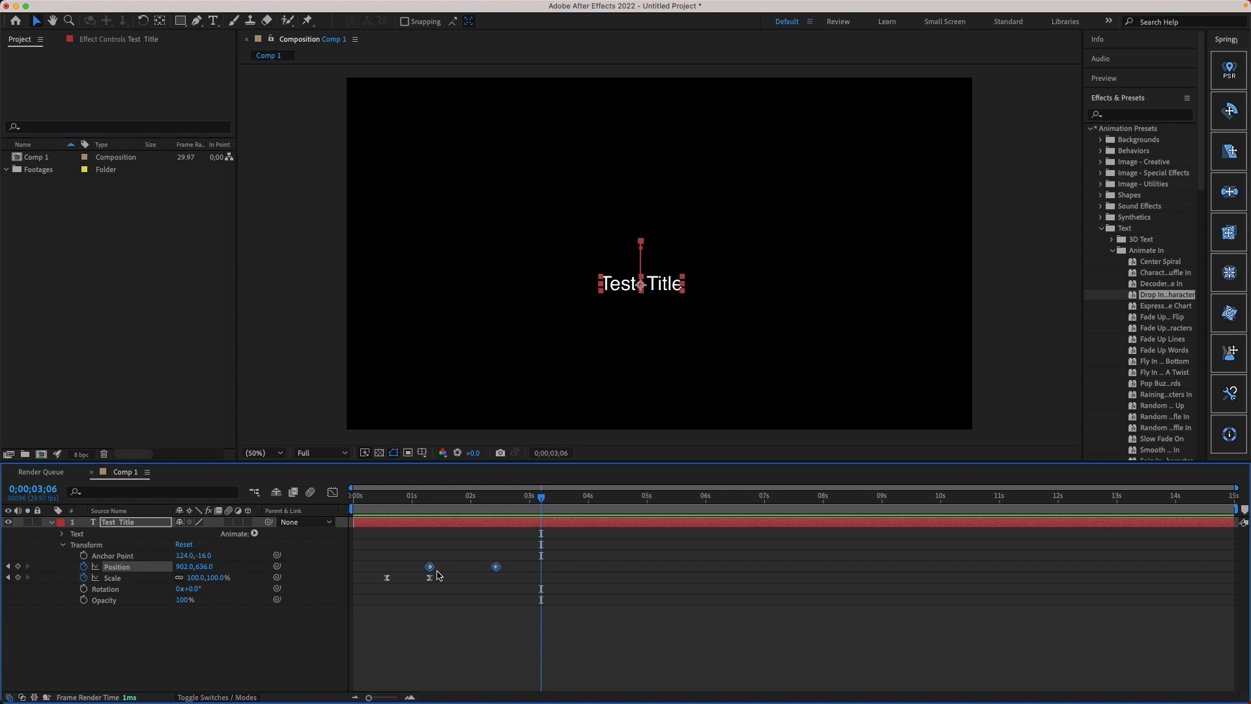
drag(406, 540, 508, 571)
drag(430, 571, 515, 563)
click(480, 569)
Step: Undo the last timeline changes and collapse the Test Title layer's properties
drag(438, 522, 505, 586)
key(super+z)
mouse_move(485, 522)
mouse_down()
mouse_move(584, 529)
mouse_move(478, 514)
mouse_up()
key(super+z)
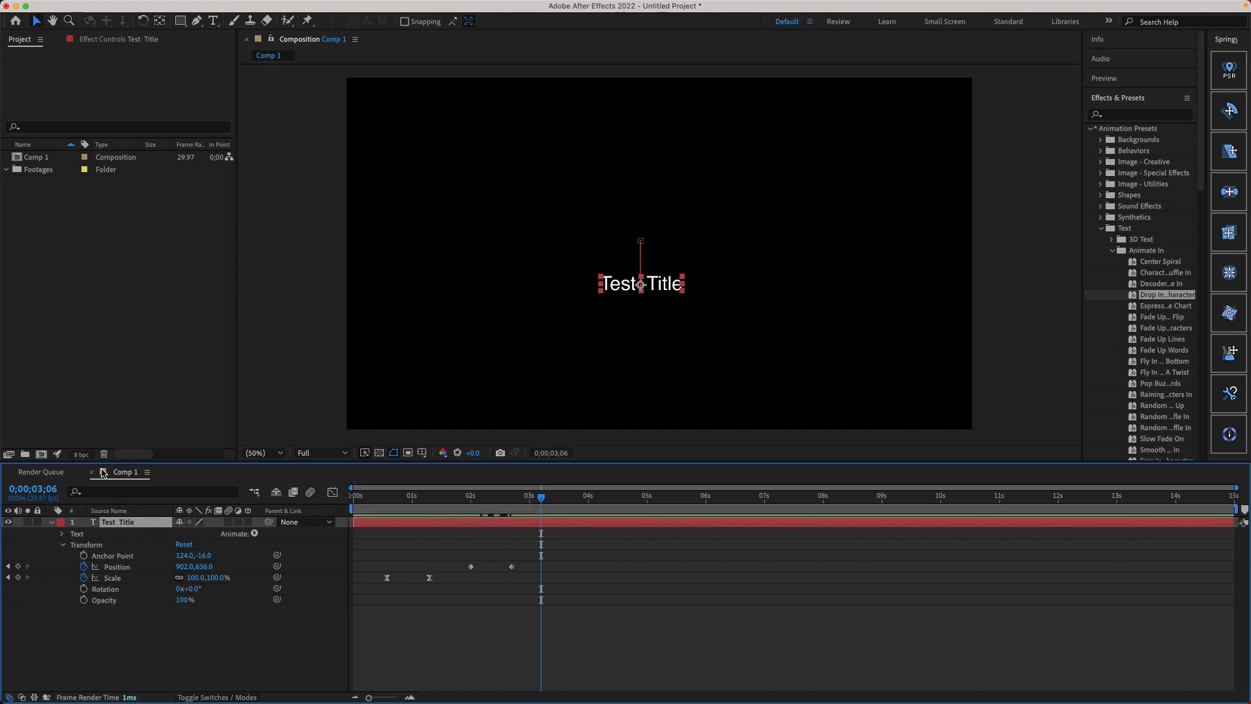
click(50, 523)
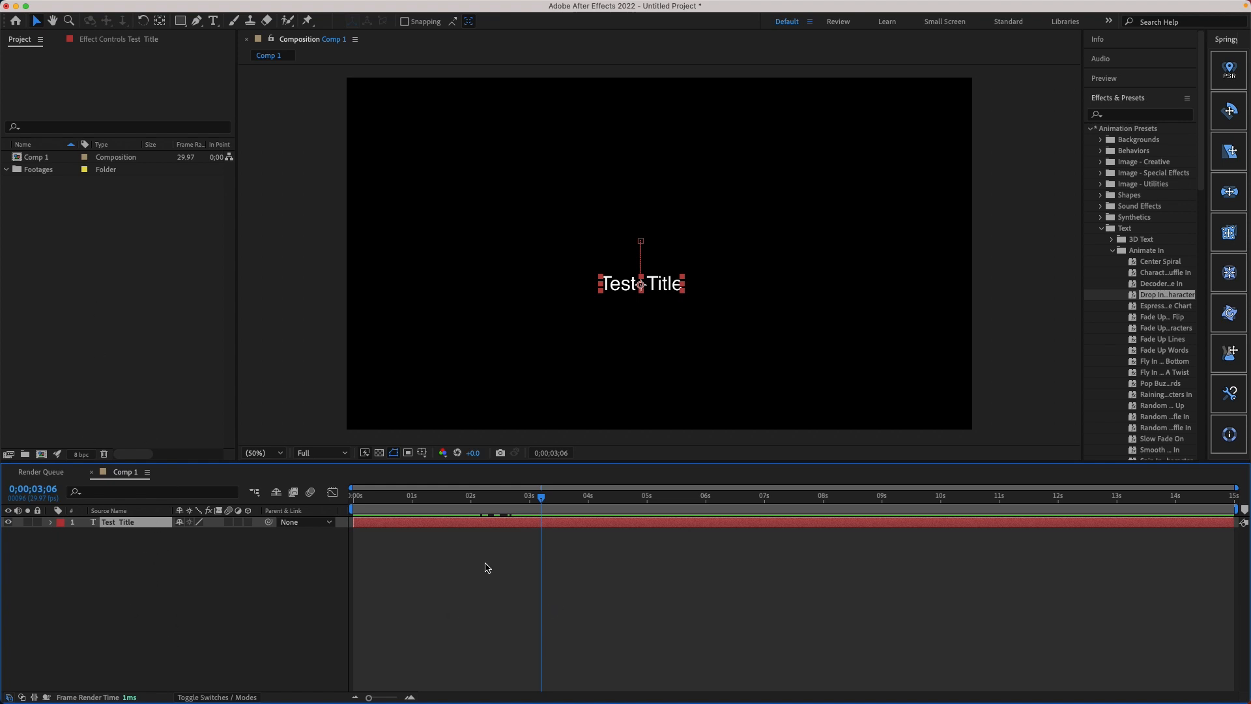
Step: Apply Easy Ease to both Position keyframes and reshape their speed graph into a sharp early peak with a long ease-out
key(u)
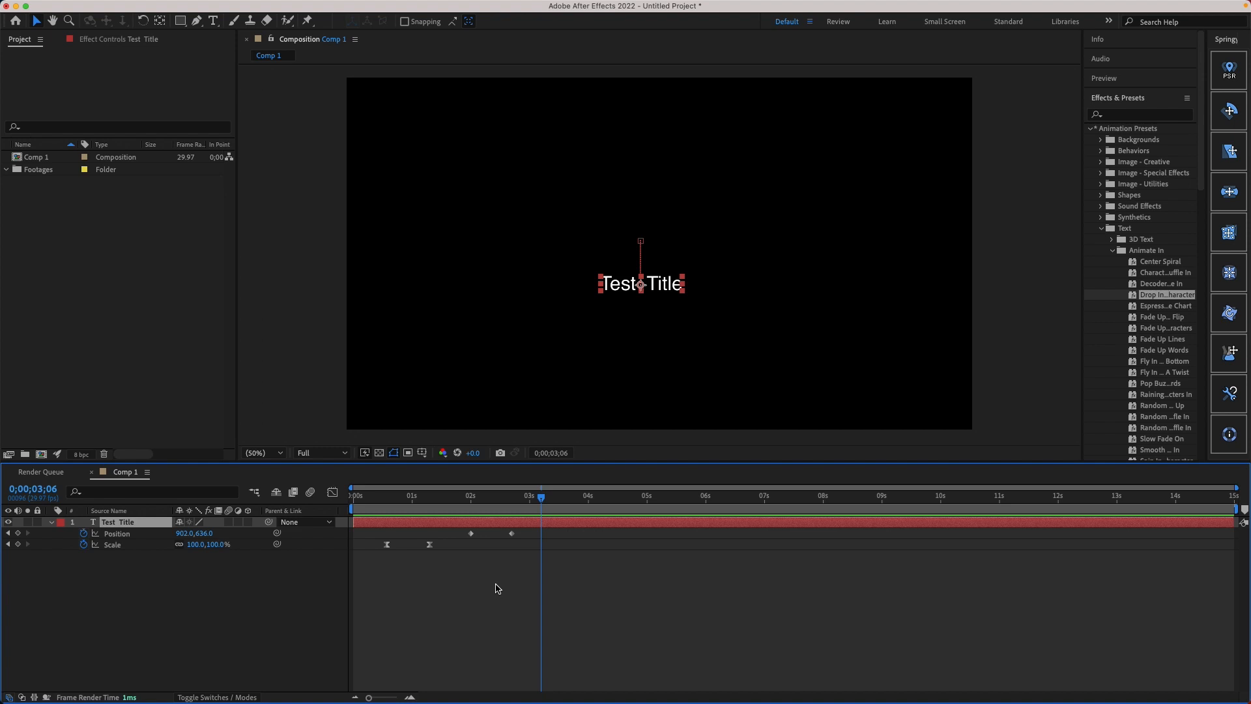
drag(456, 554, 531, 540)
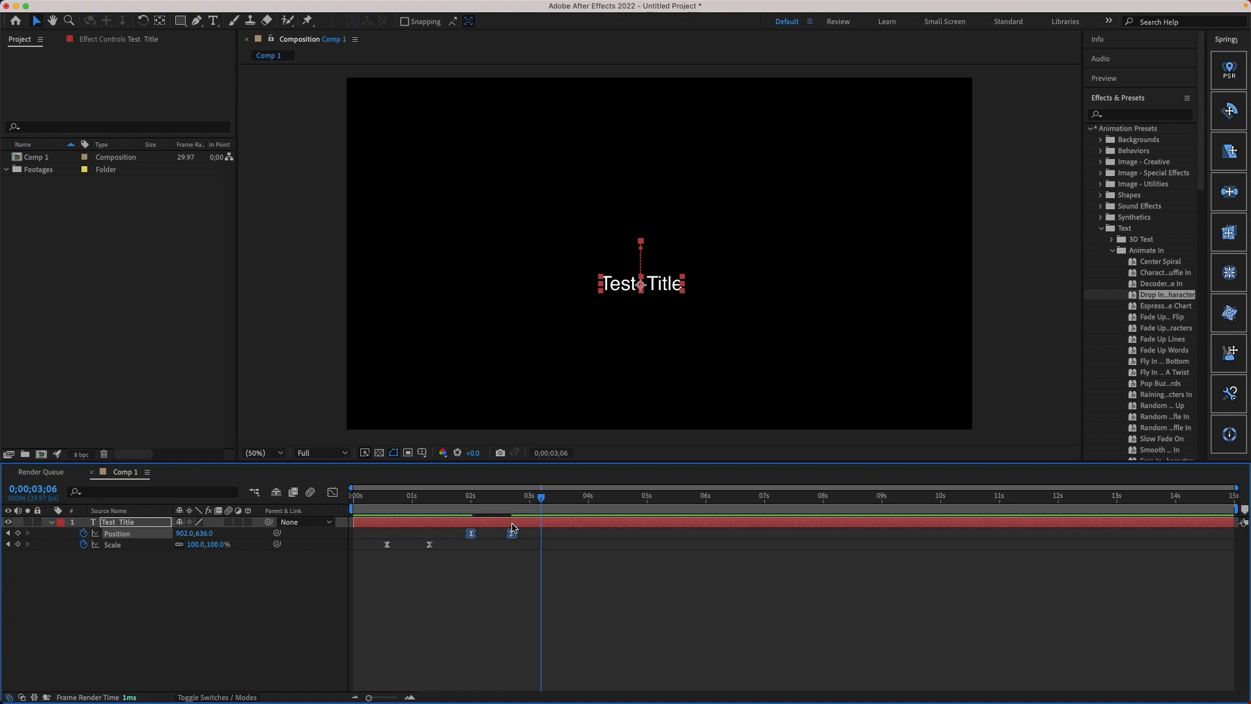
click(332, 492)
right_click(524, 589)
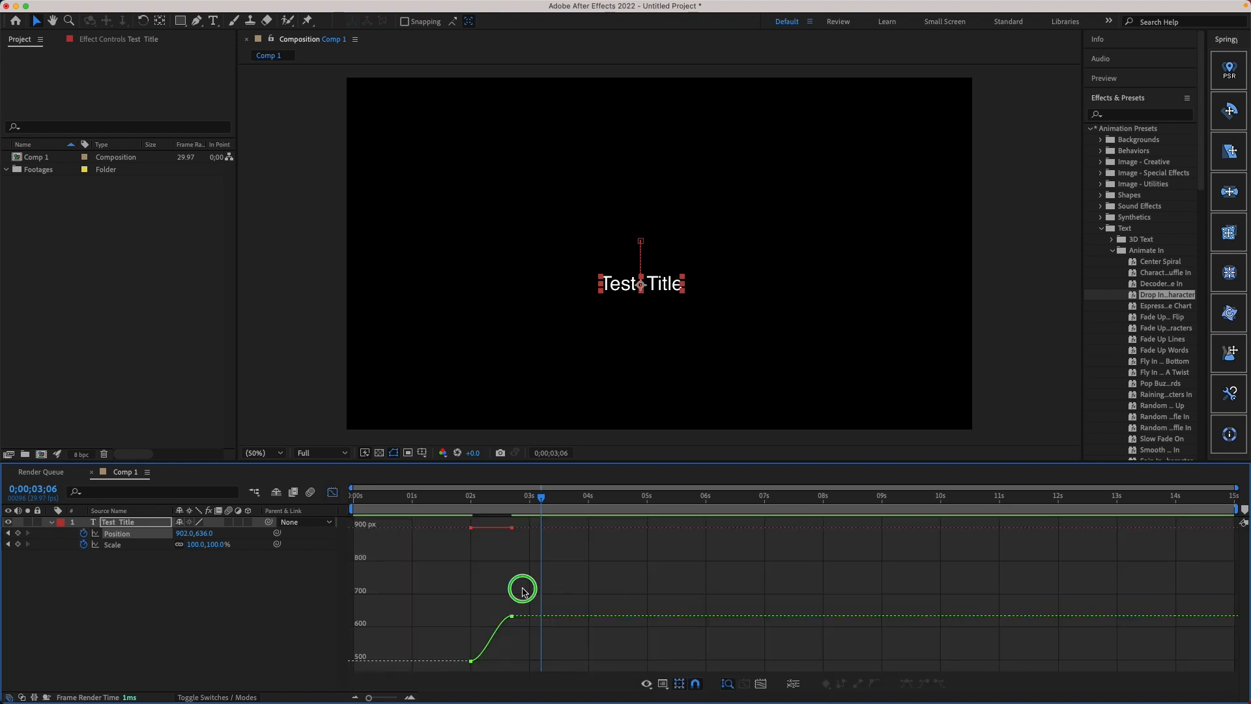
click(587, 582)
drag(574, 586, 492, 661)
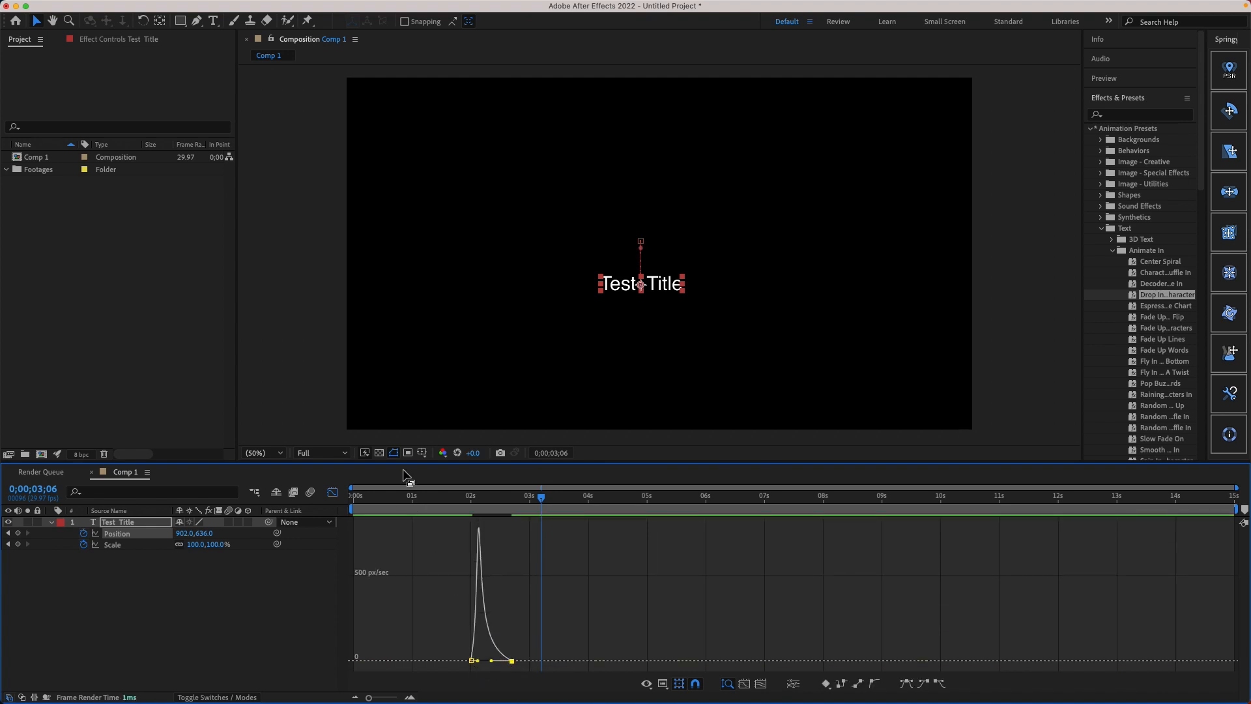
click(332, 492)
Step: Preview the eased title animation from the start and scrub the playhead to 0;00;03;16
drag(433, 495, 321, 499)
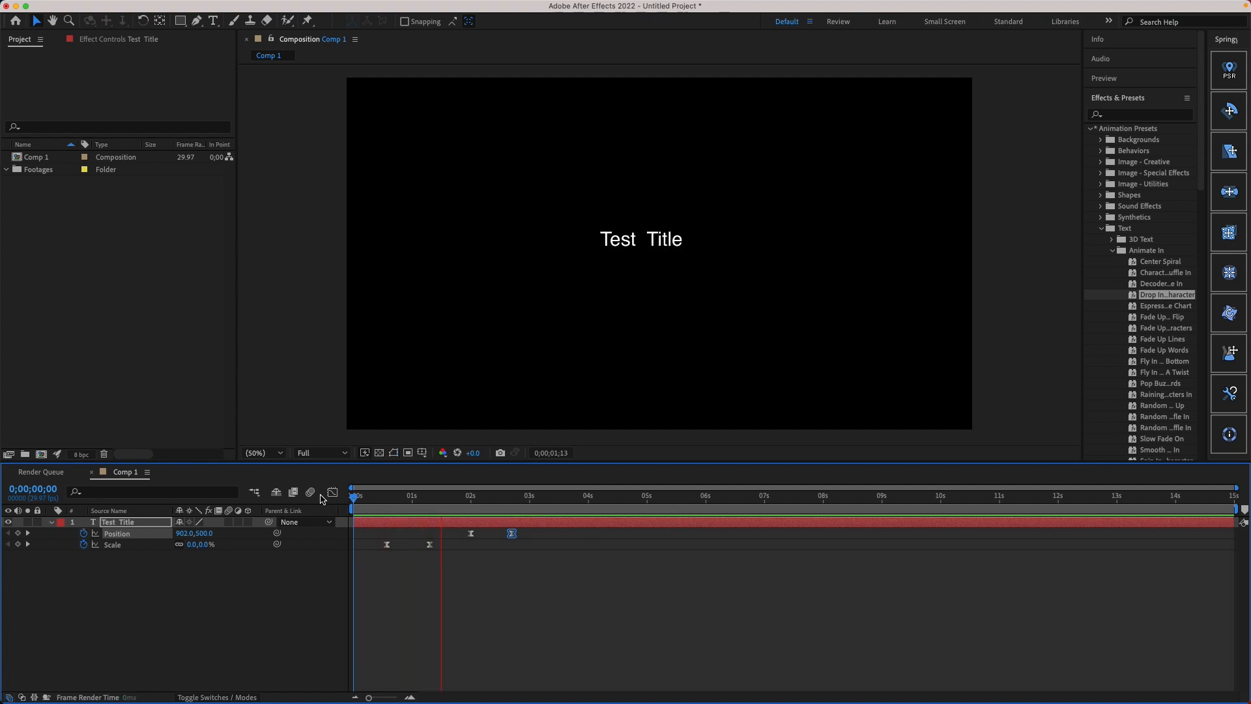
right_click(59, 158)
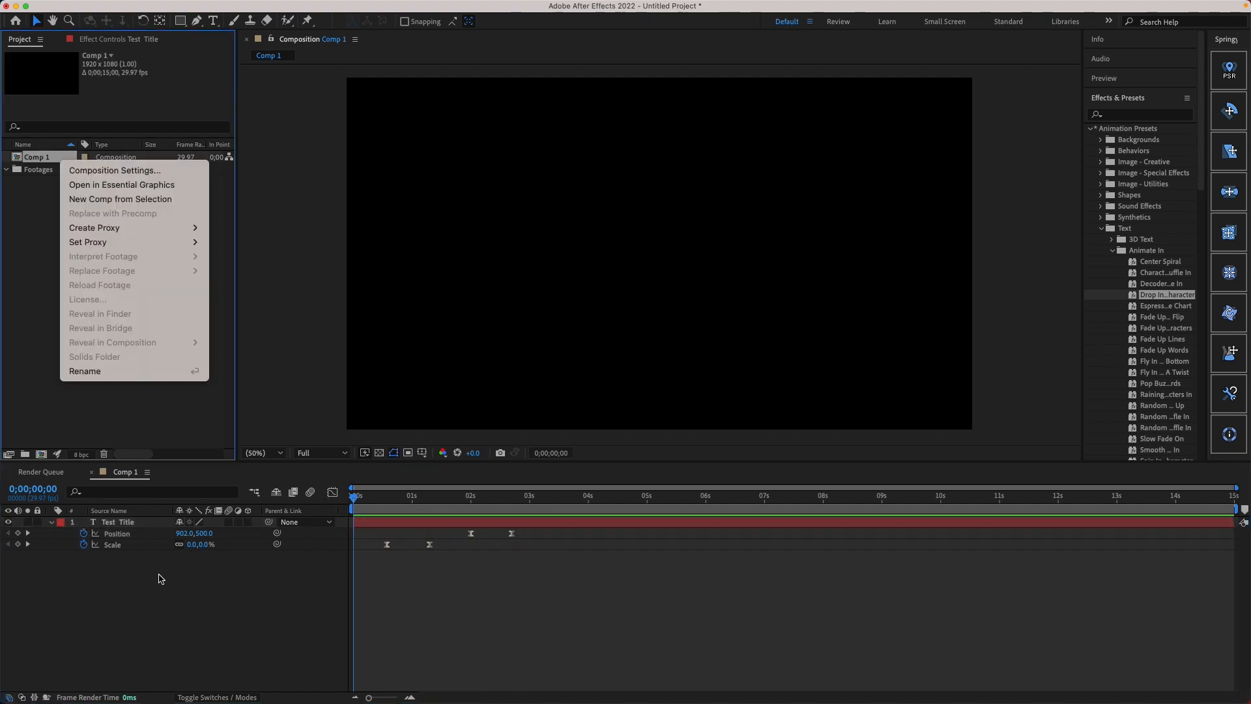
click(144, 617)
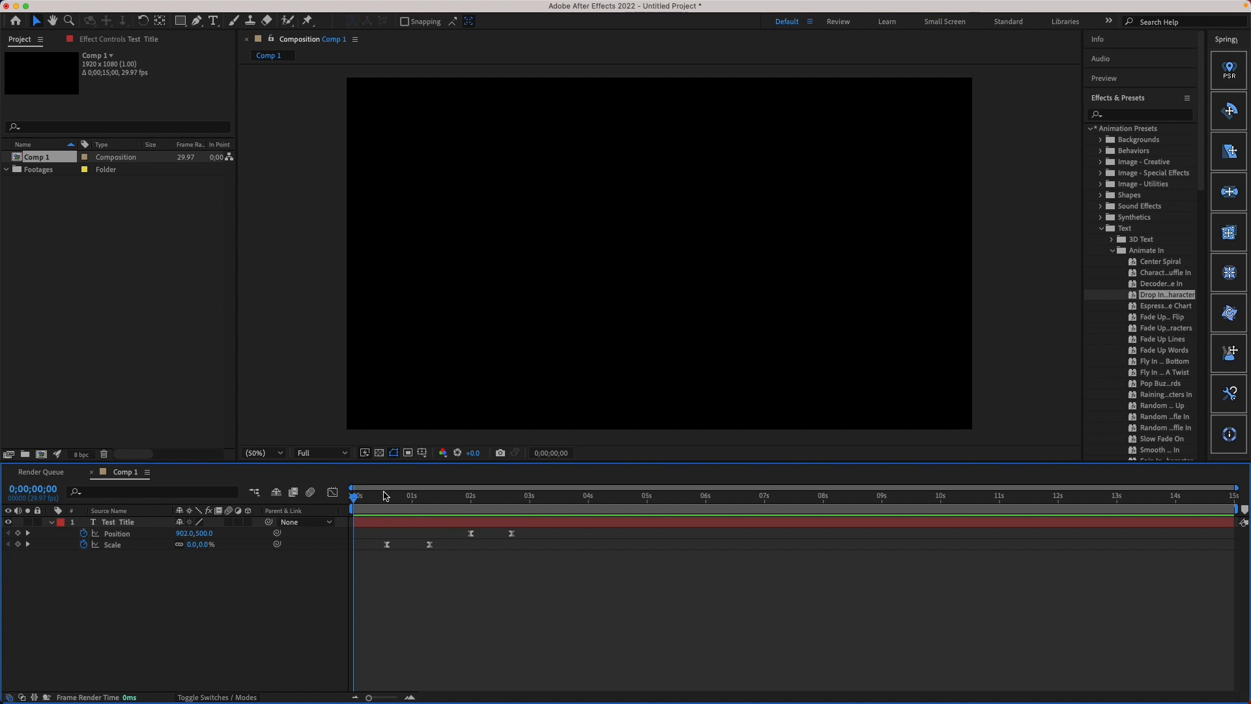
drag(371, 495, 561, 538)
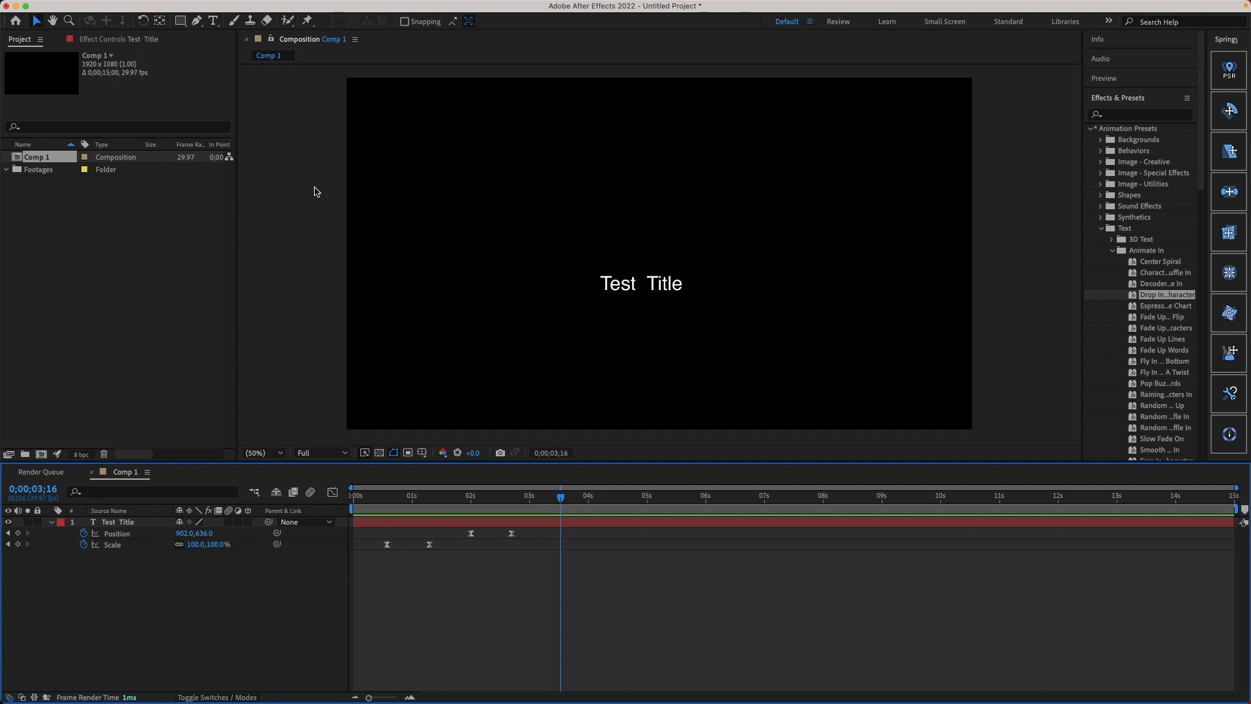
Step: Add Comp 1 to the Render Queue for export
click(66, 310)
mouse_move(89, 4)
click(114, 606)
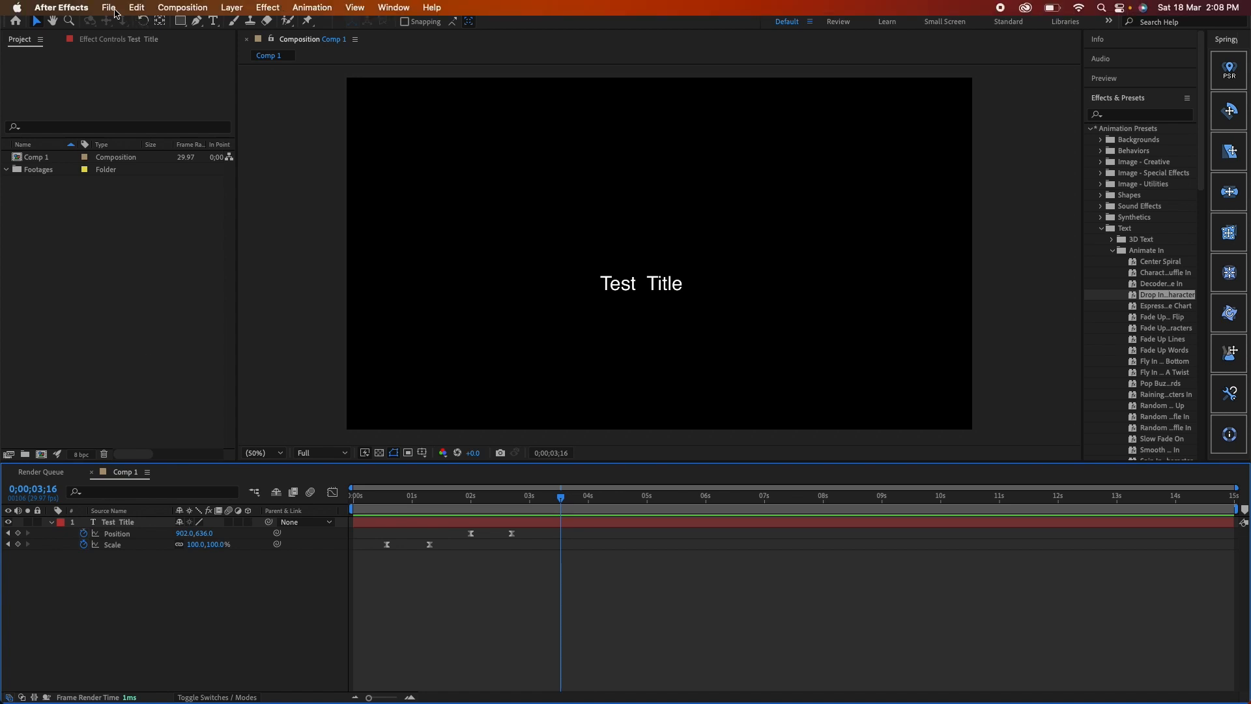
click(109, 8)
mouse_move(146, 215)
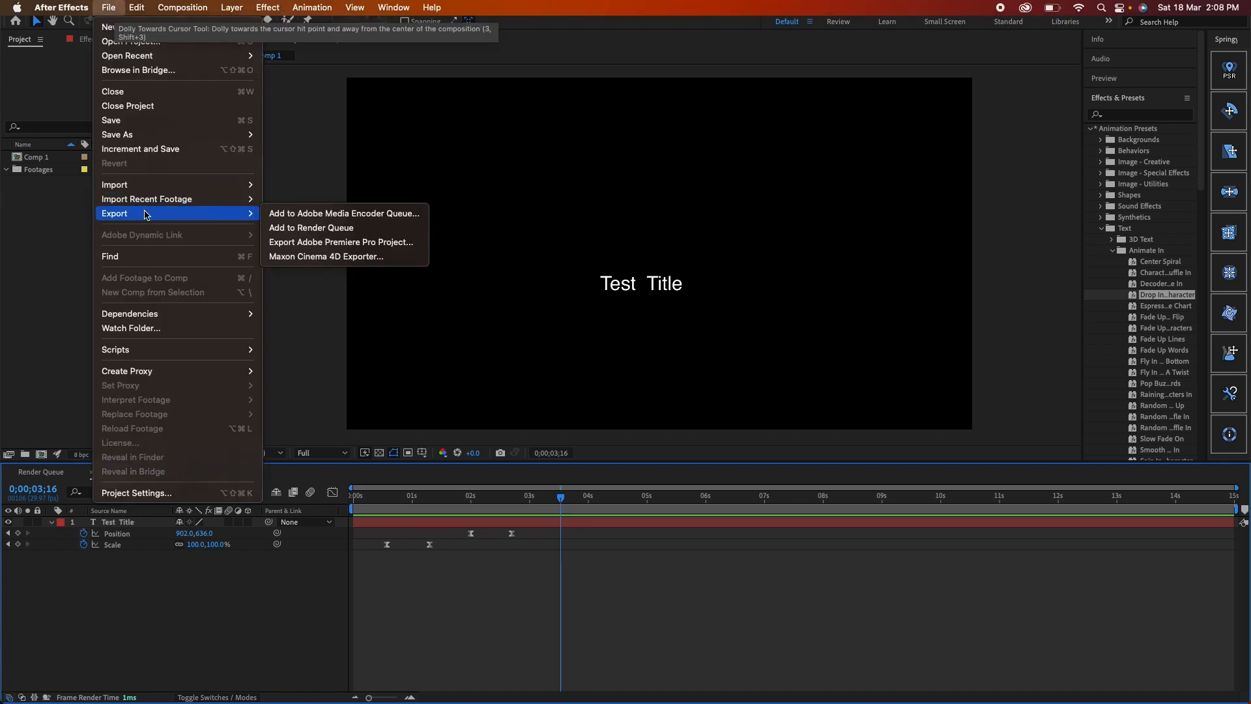
click(349, 230)
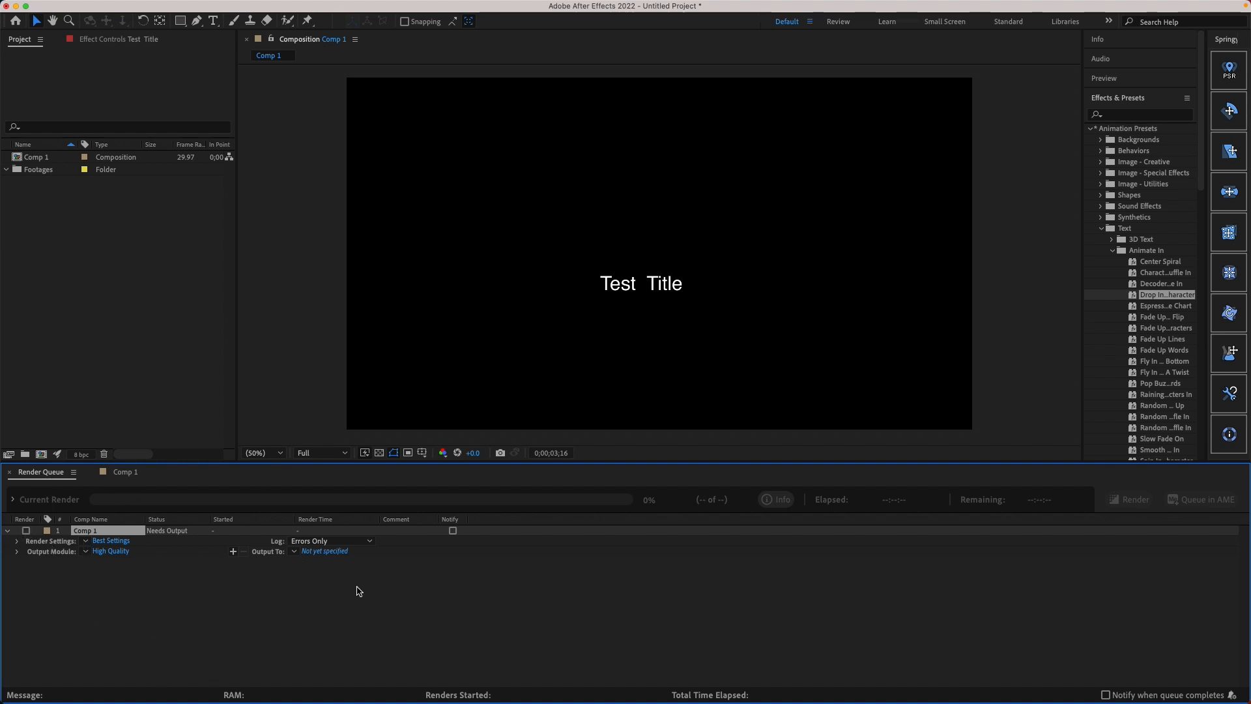
Step: Check the Channels options in Comp 1's output module settings and set its audio to Audio Output Off
click(578, 608)
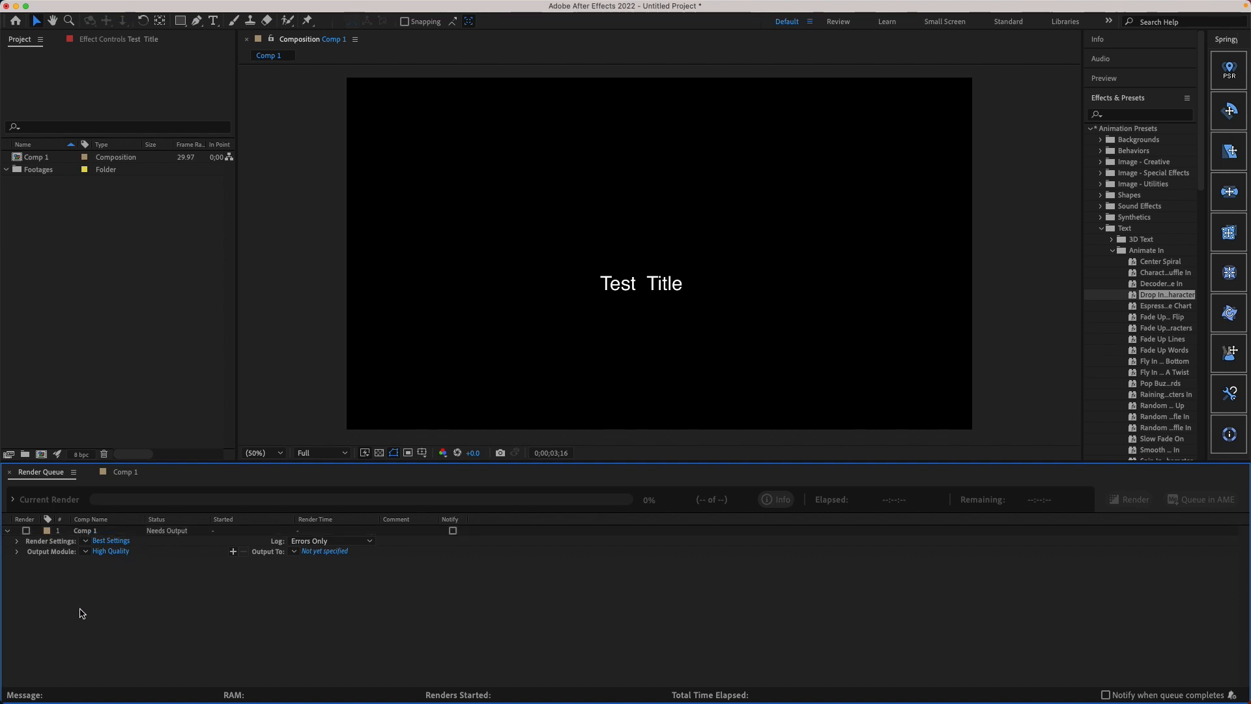
click(110, 551)
drag(516, 126, 515, 126)
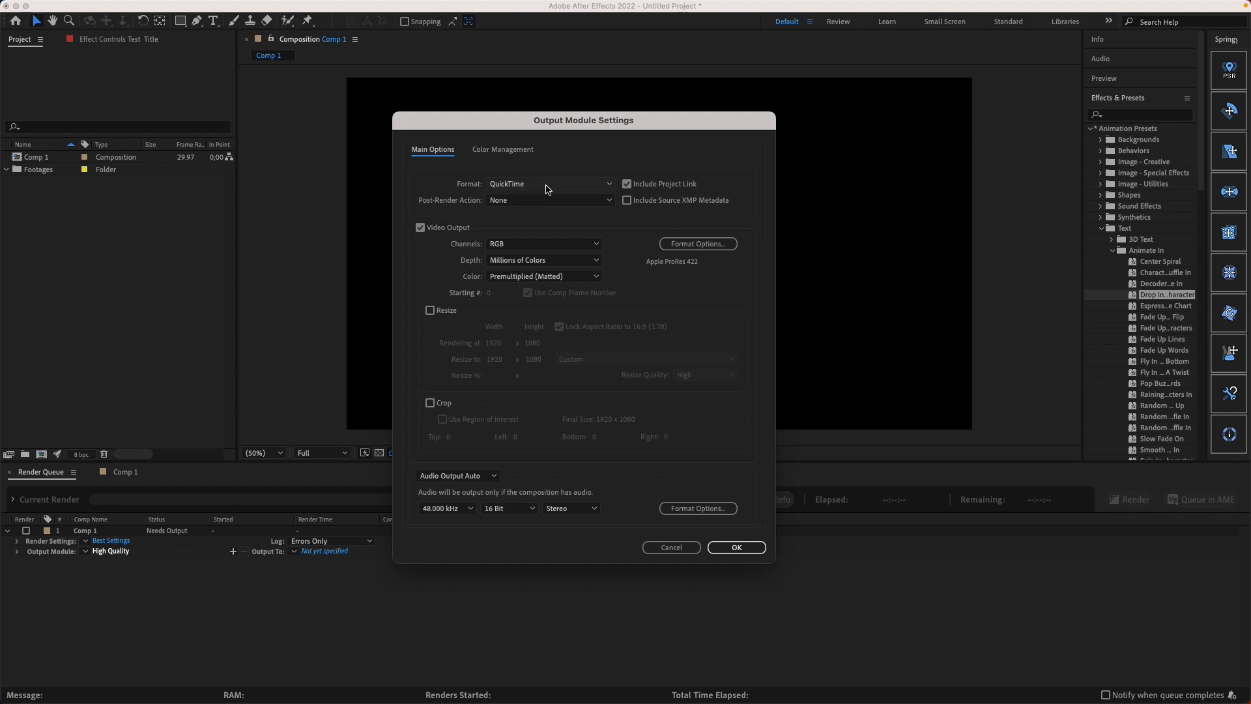
click(508, 245)
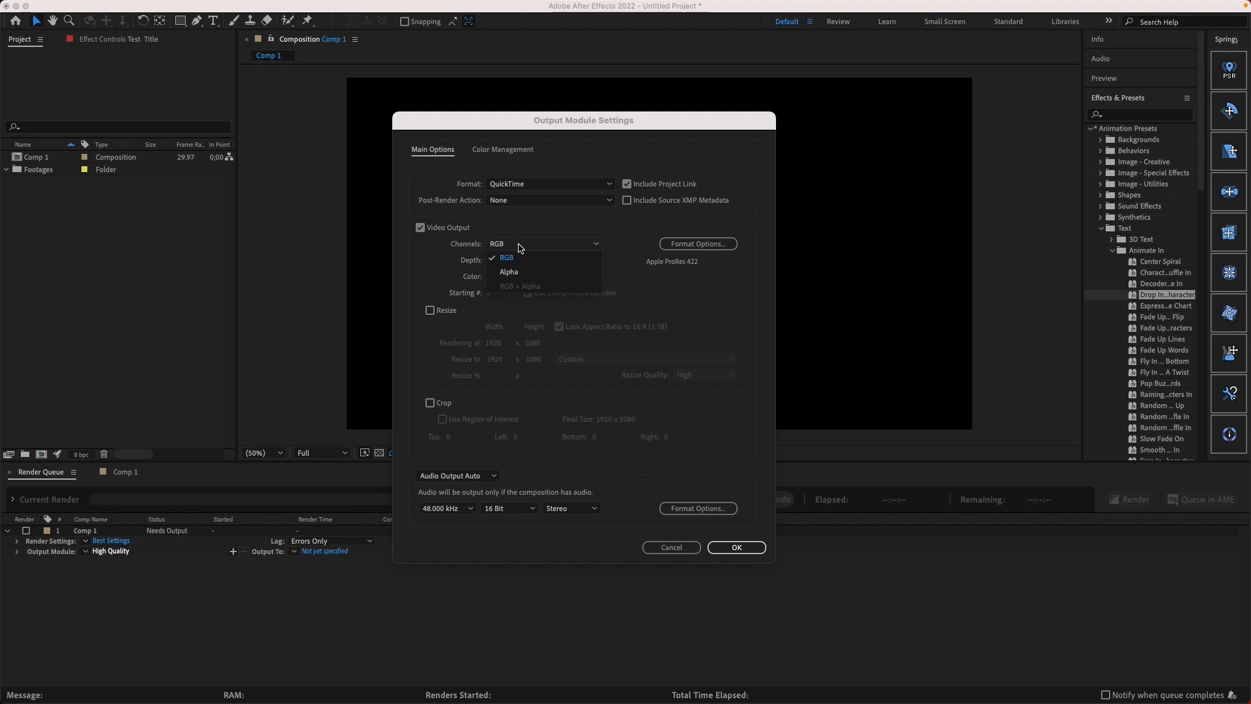
click(502, 243)
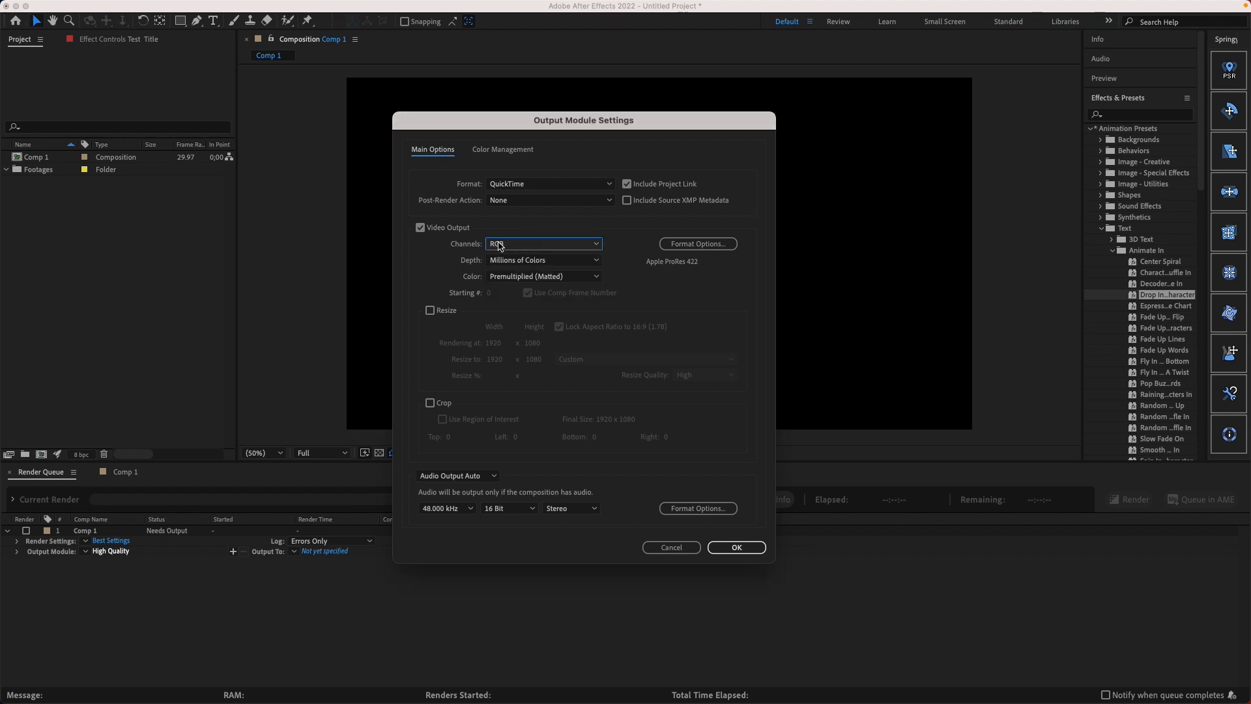
click(450, 479)
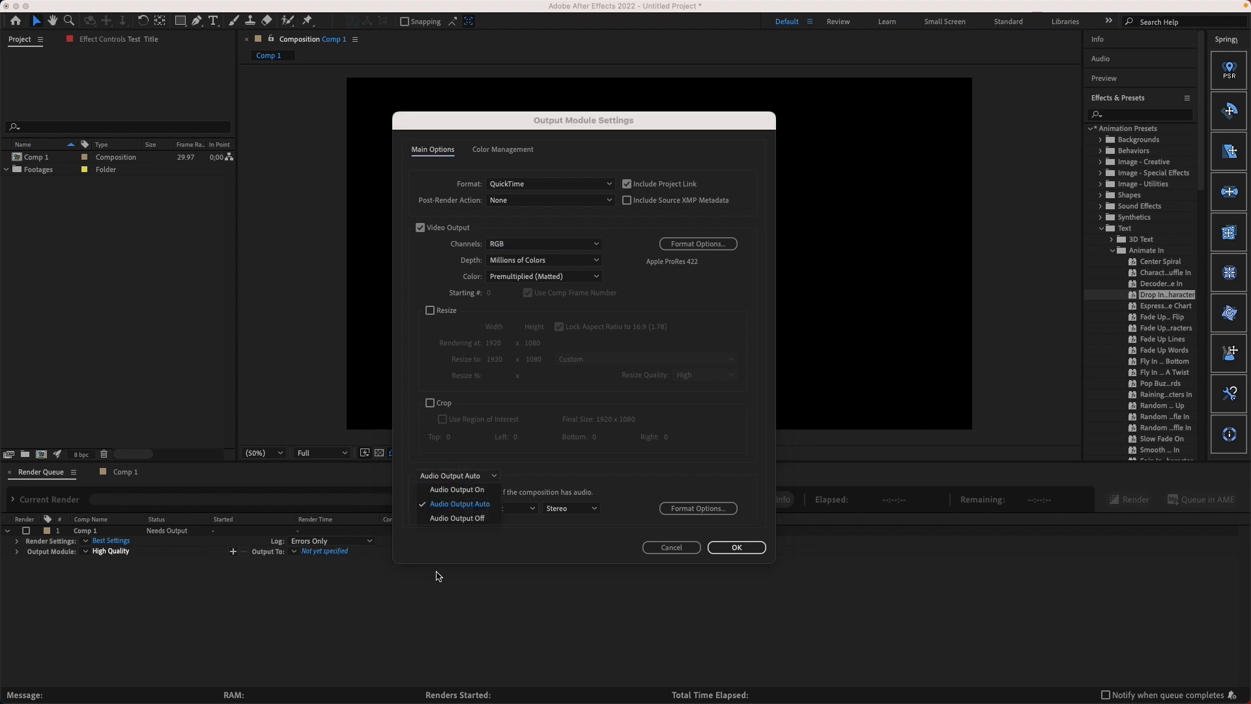
click(459, 519)
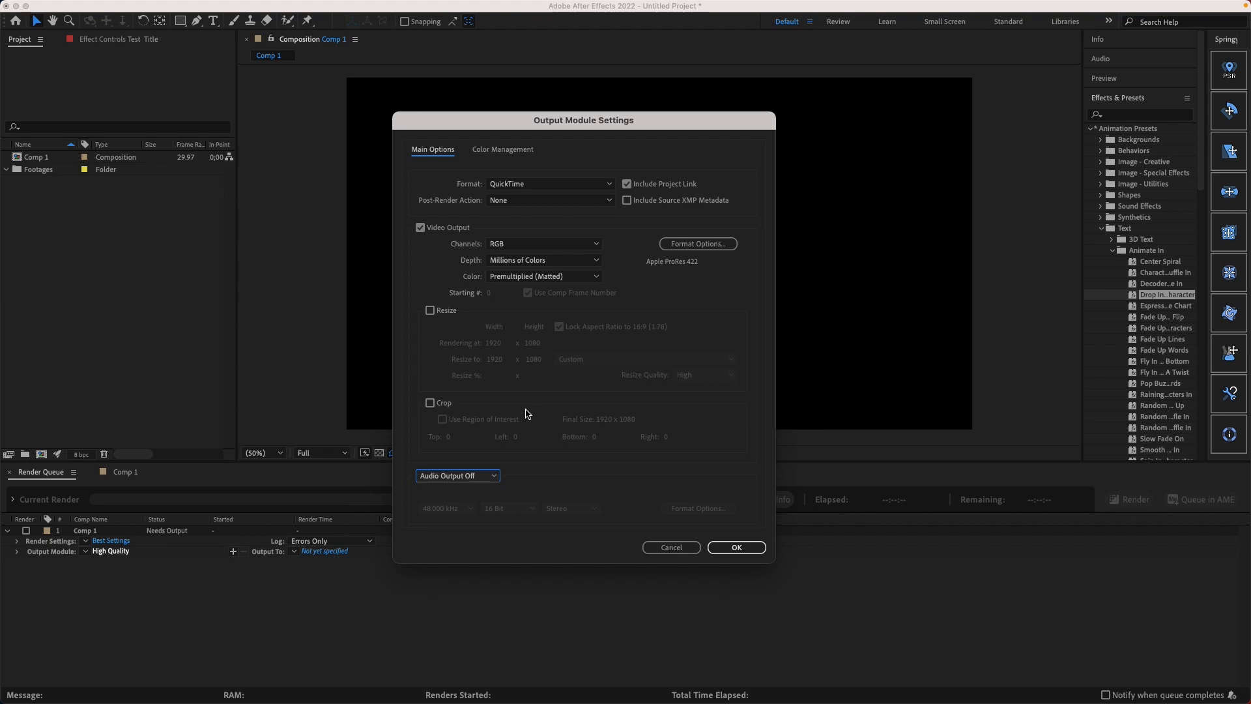
click(737, 547)
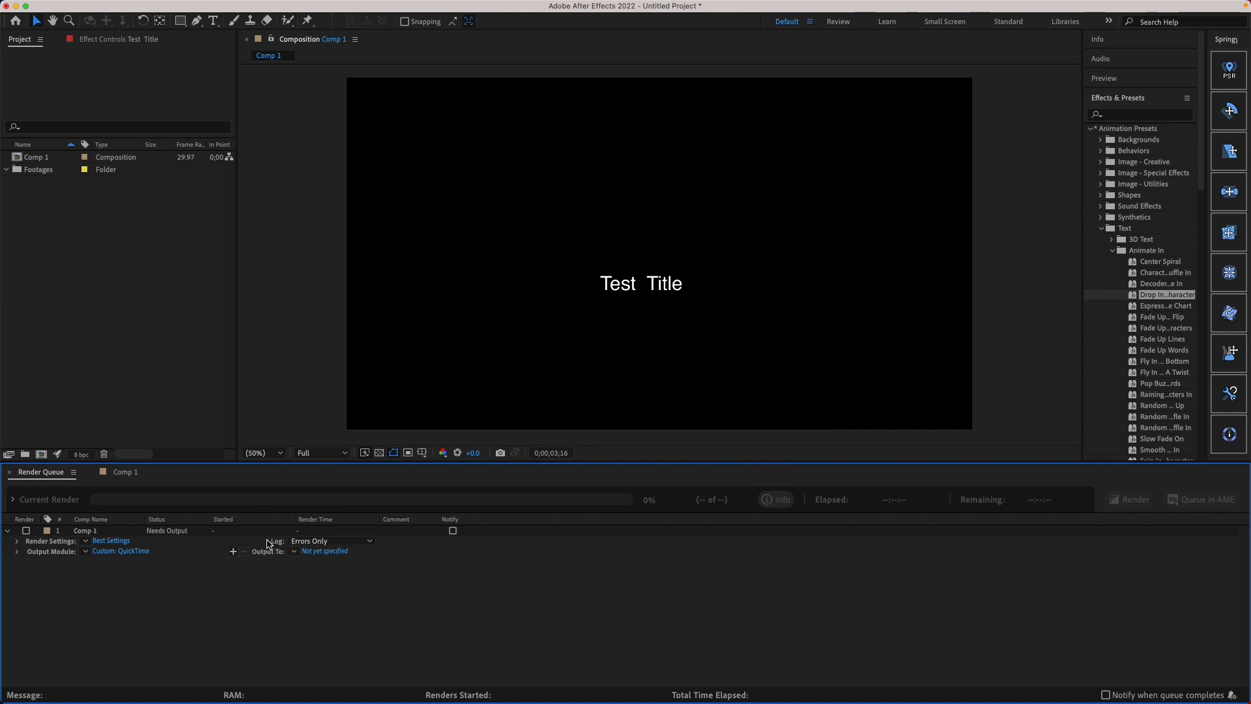
Step: Set the output file to Comp 1.mov on the Desktop and render the queued composition
click(333, 552)
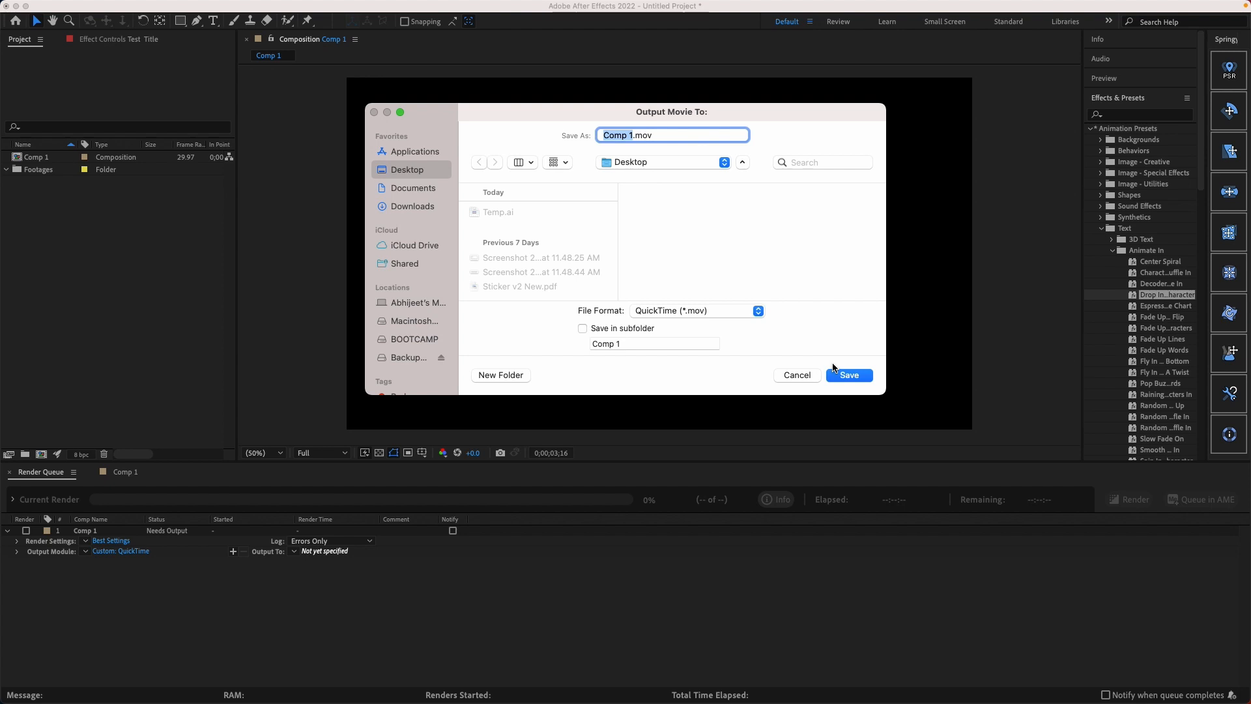
click(846, 376)
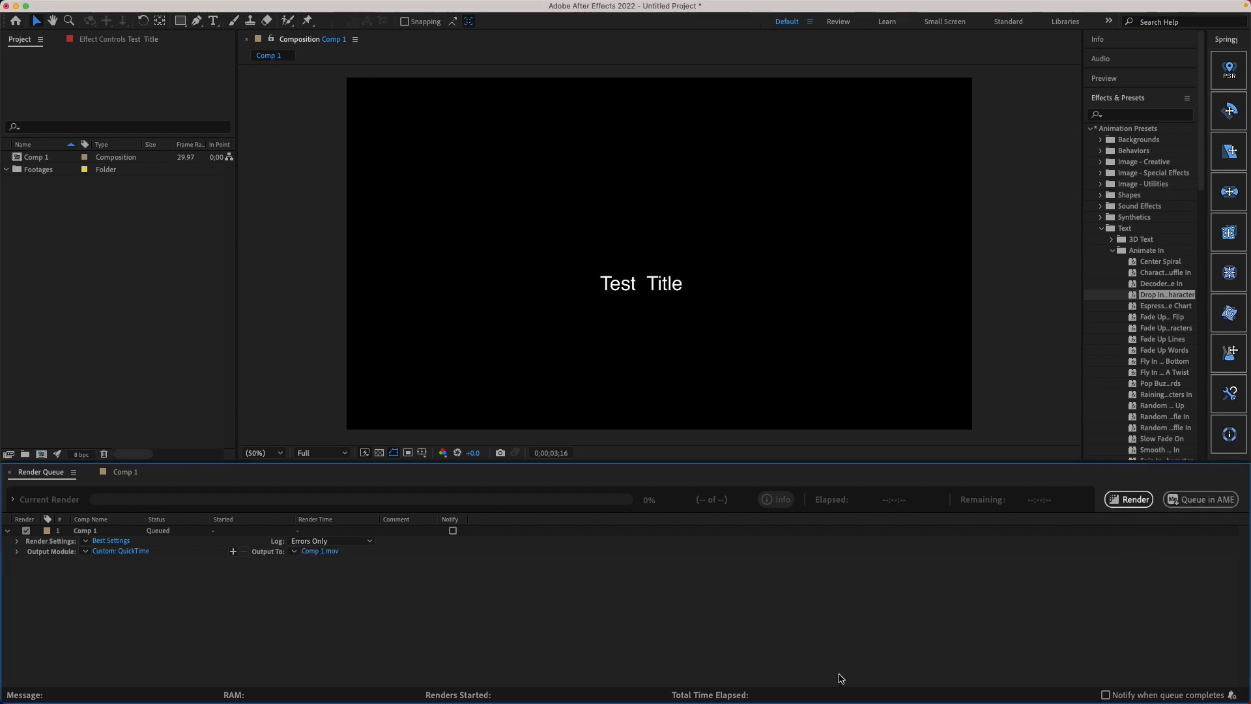
click(1135, 502)
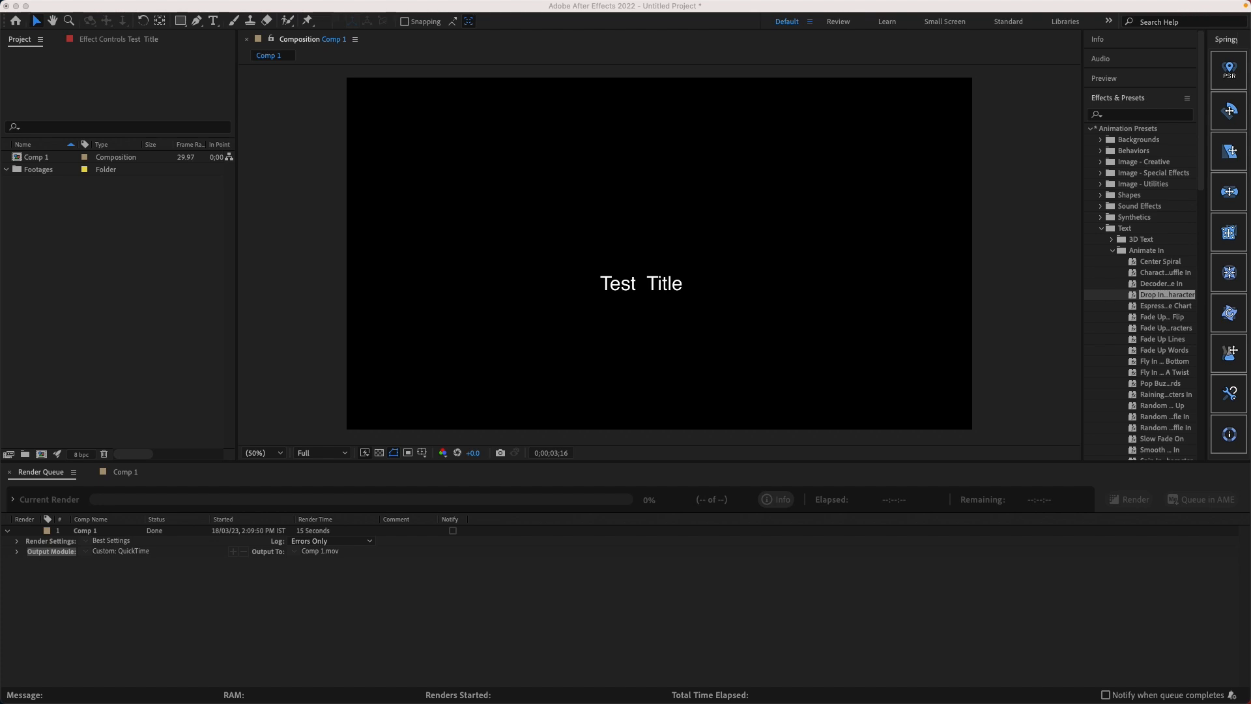
Step: Play the rendered Comp 1.mov in the video player and review the title animation
drag(0, 20, 452, 33)
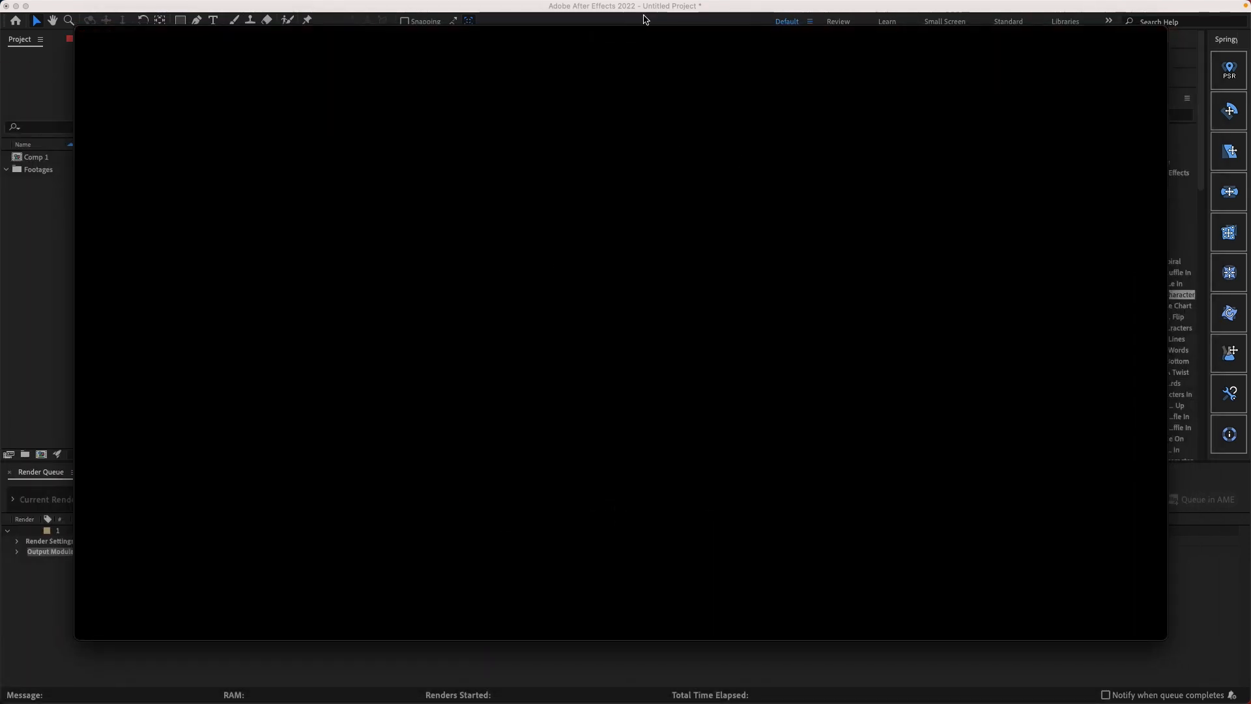
click(622, 513)
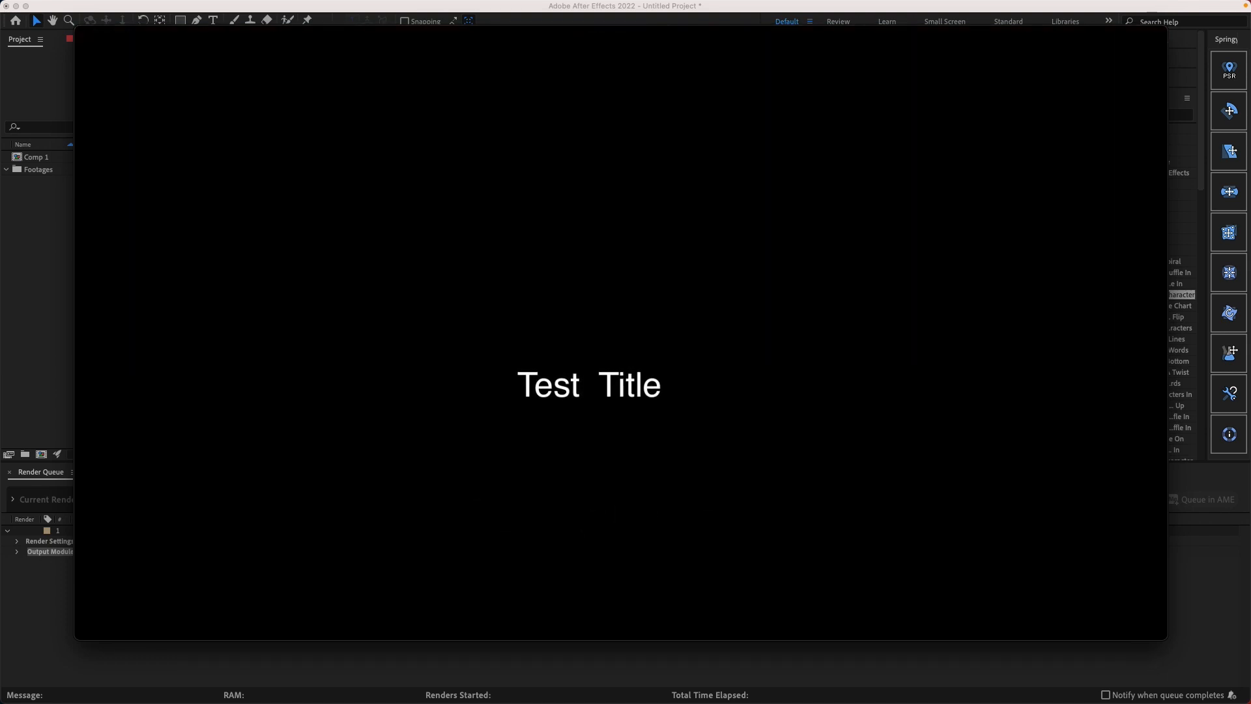
mouse_move(475, 371)
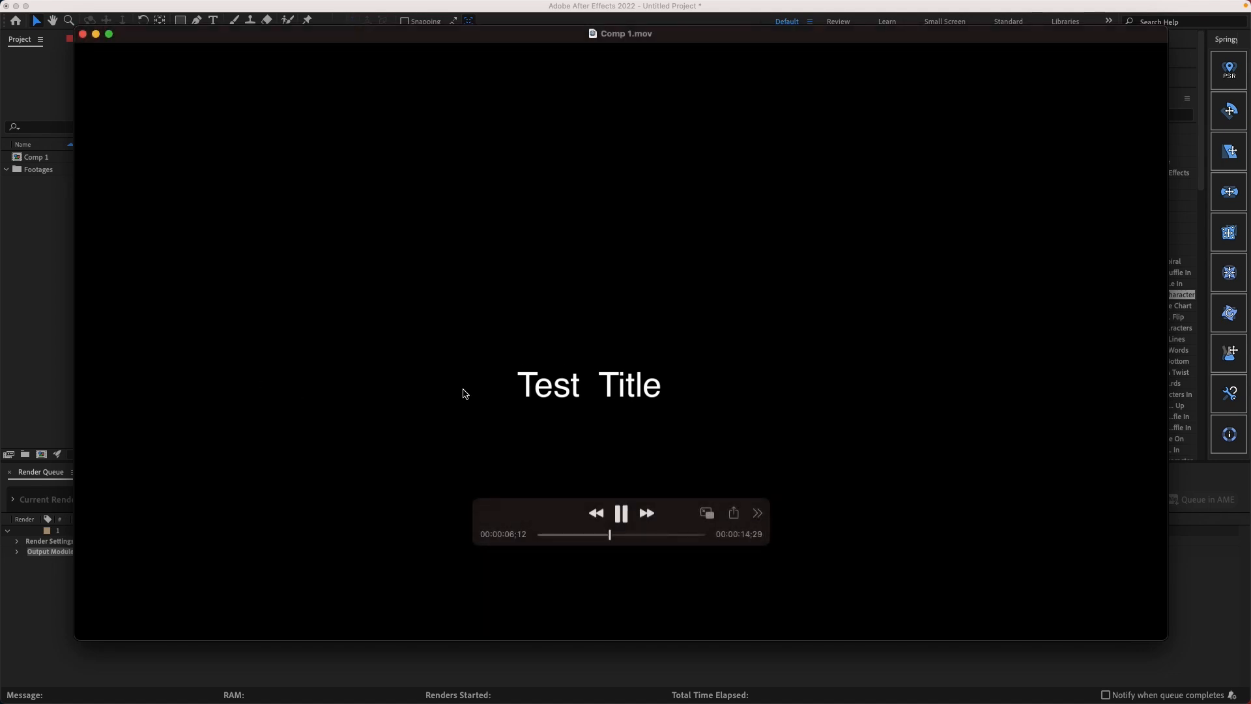
click(546, 538)
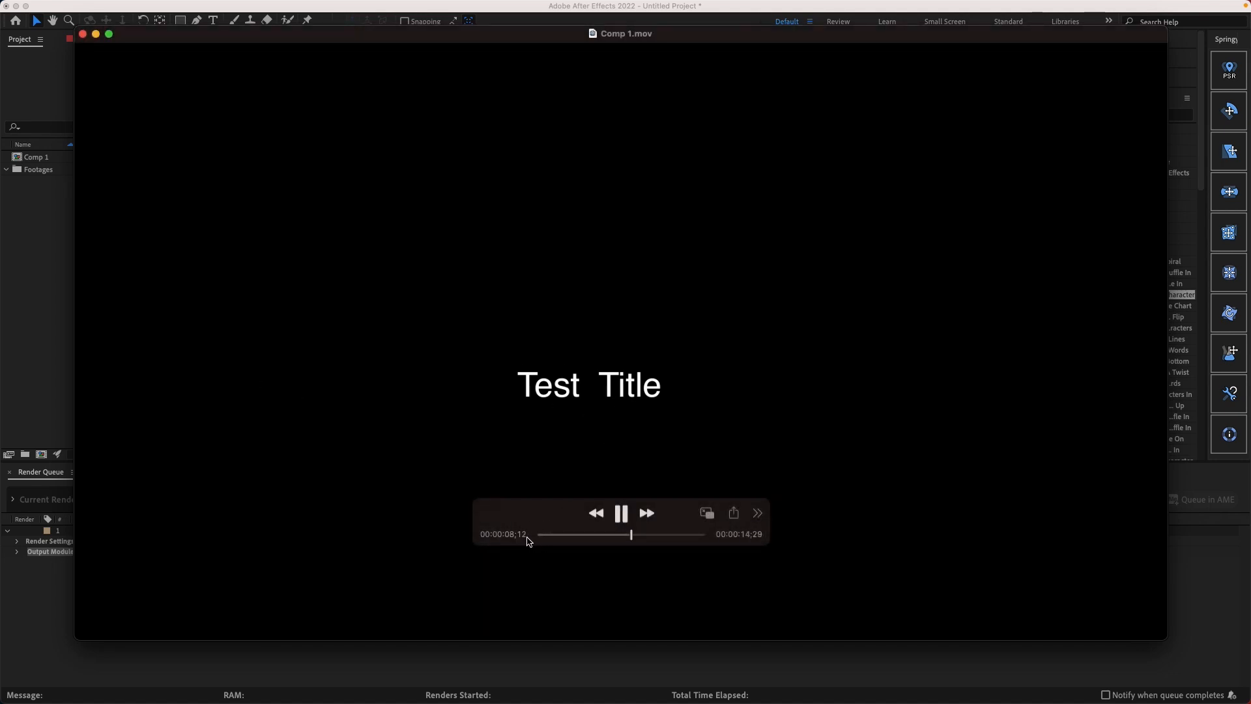